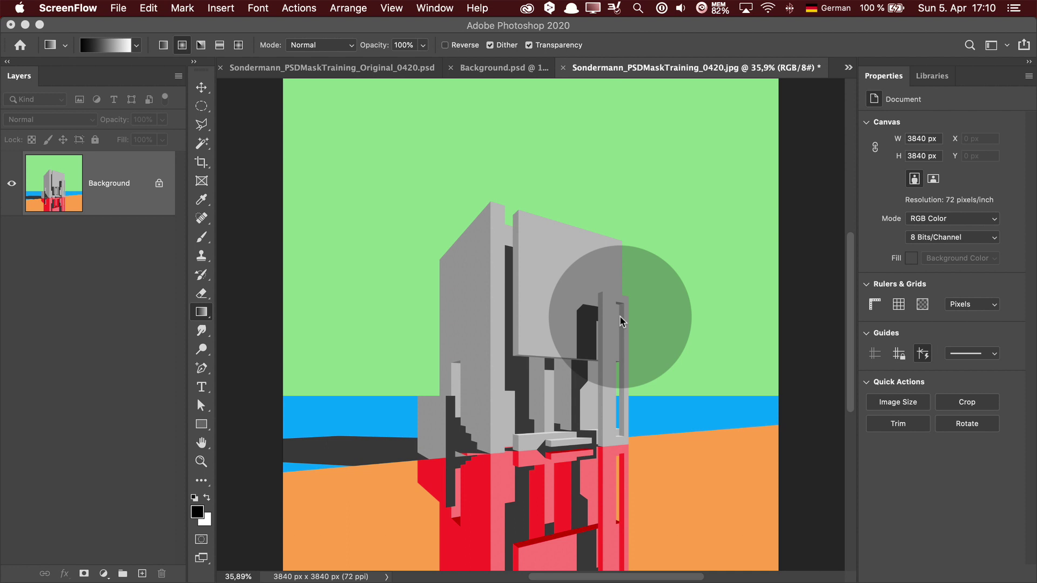
Add a Black & White adjustment layer above the background and apply the High Contrast Blue Filter preset.
{"action": "left_click", "coordinate": [103, 574]}
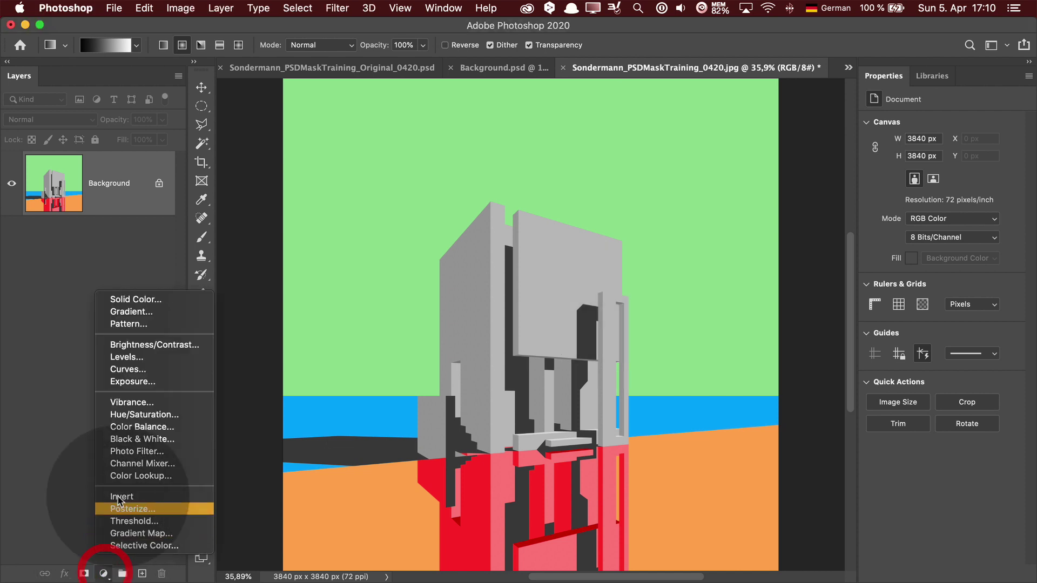
{"action": "left_click", "coordinate": [136, 440]}
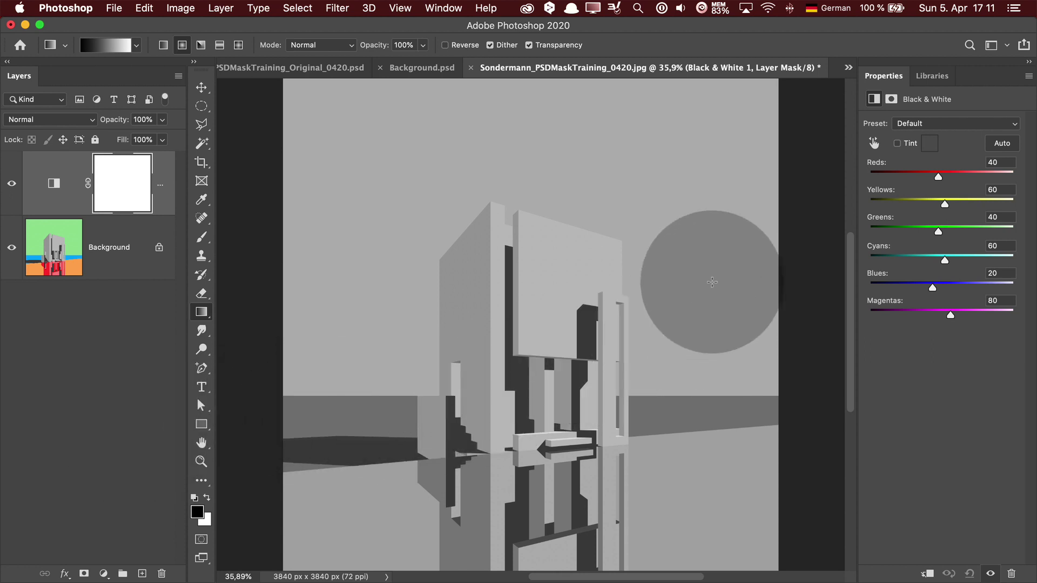
{"action": "left_click", "coordinate": [933, 125]}
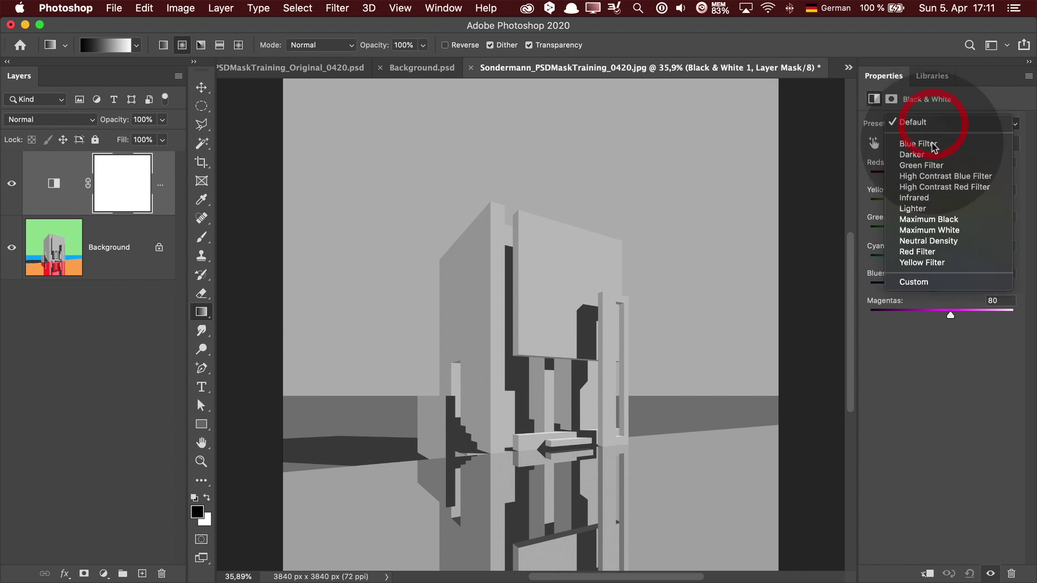
{"action": "left_click", "coordinate": [933, 177]}
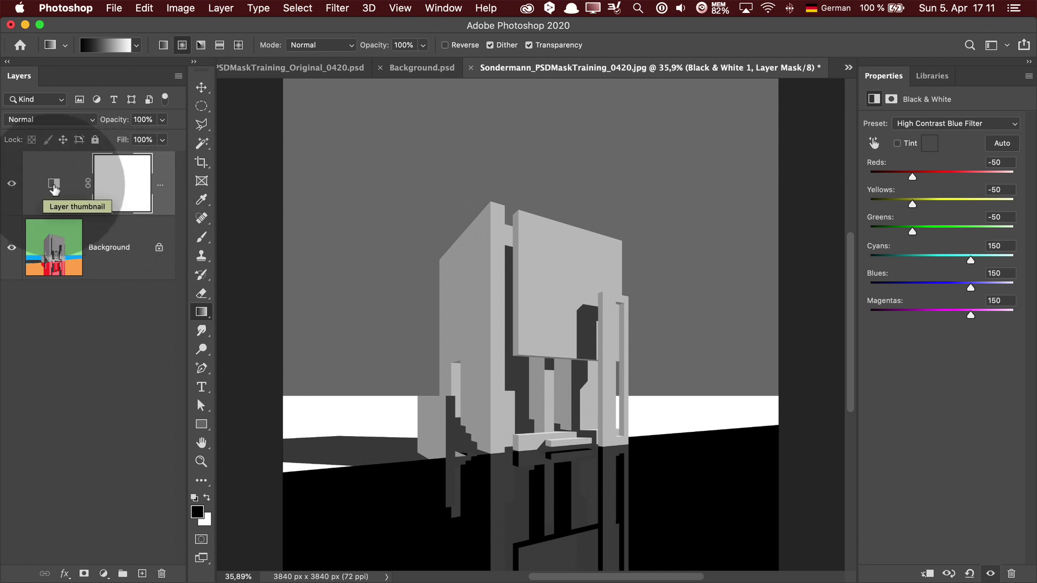
Fill the Black & White layer's mask with a linear Foreground to Background gradient running diagonally from upper left to lower right.
{"action": "left_click", "coordinate": [124, 193]}
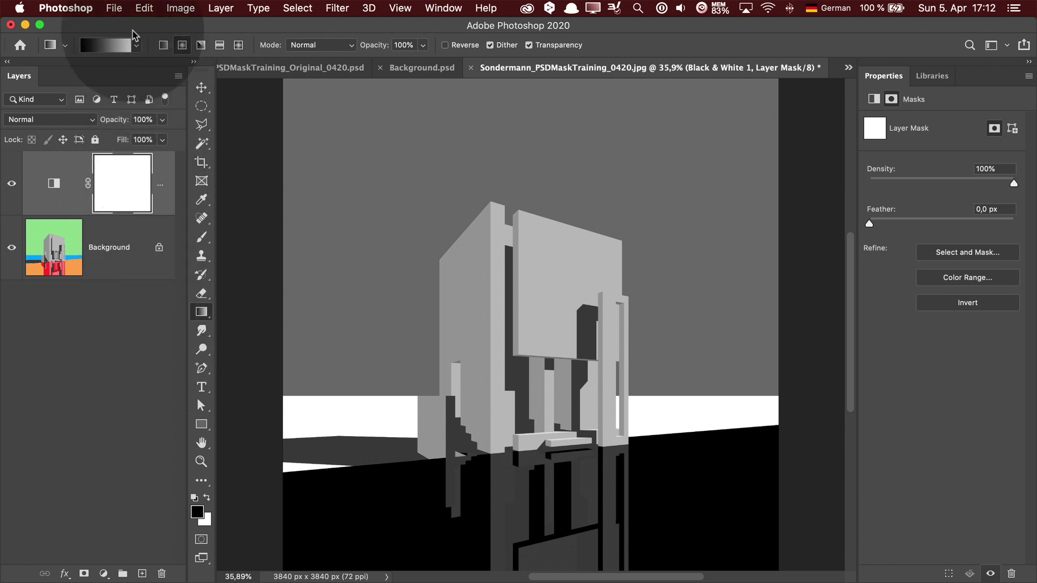
{"action": "left_click", "coordinate": [108, 44]}
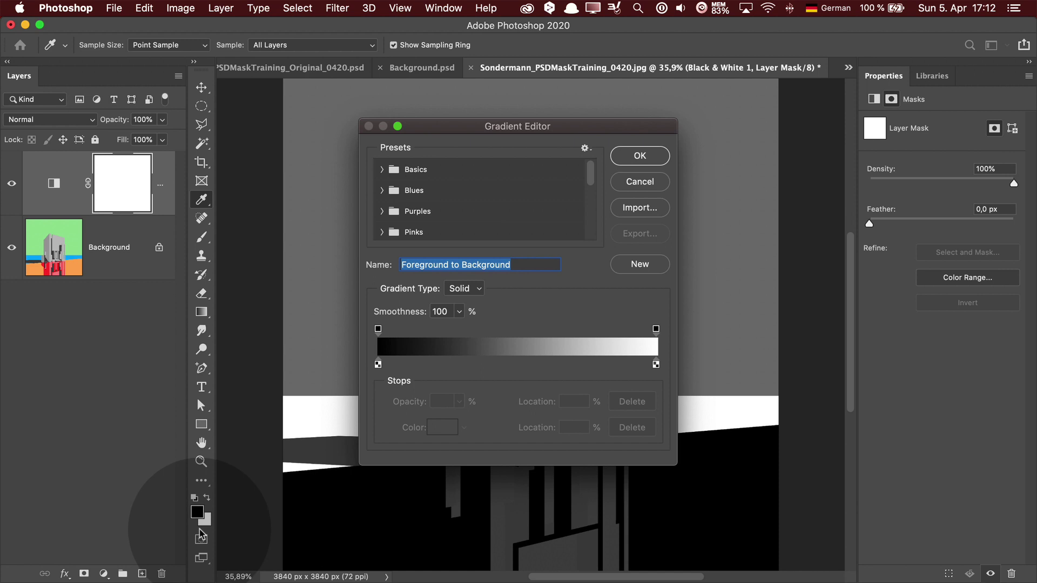
{"action": "left_click", "coordinate": [640, 157]}
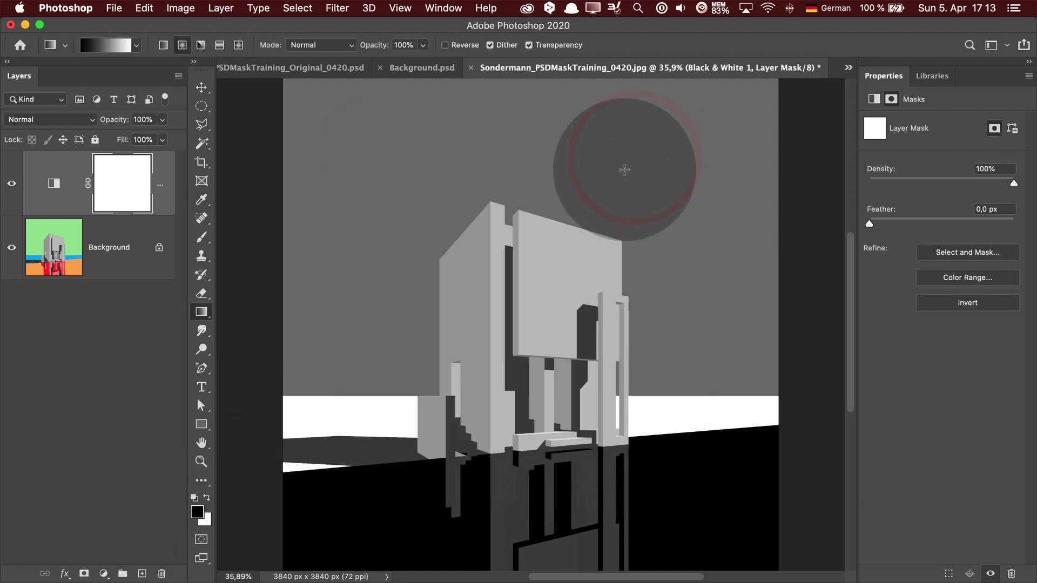
{"action": "left_click", "coordinate": [164, 46]}
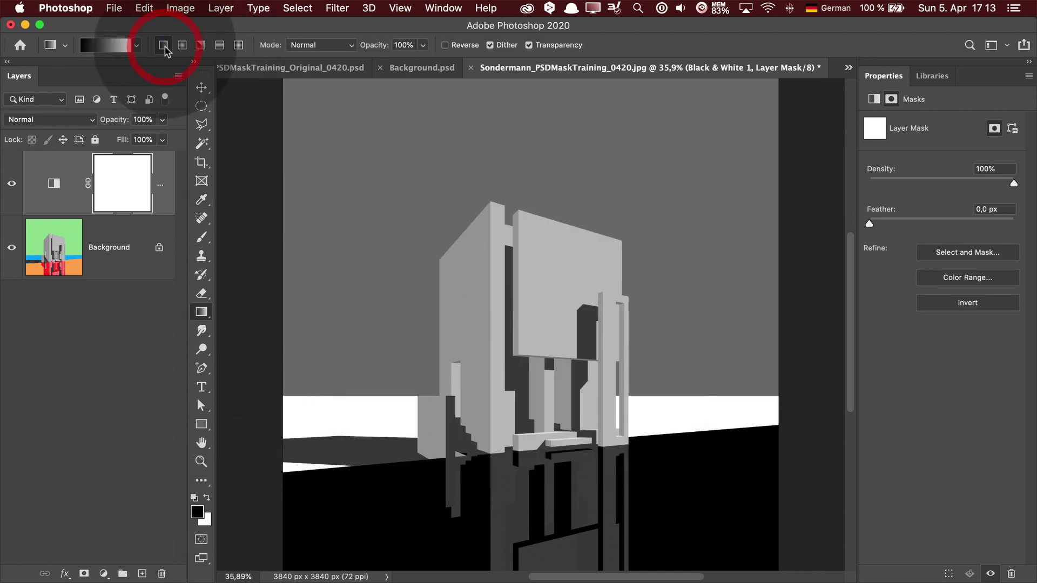
{"action": "left_click_drag", "start_coordinate": [324, 119], "coordinate": [706, 512]}
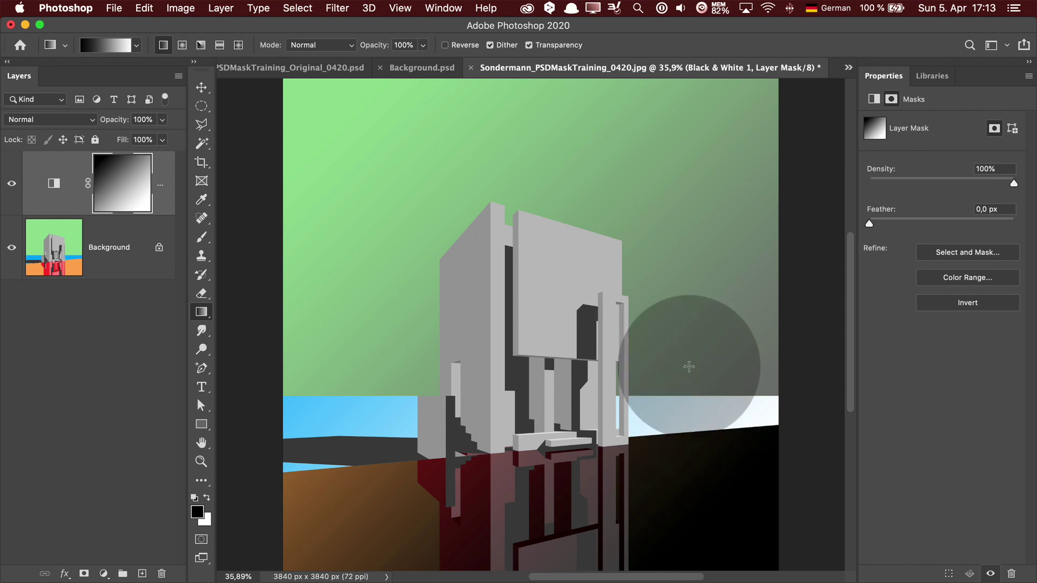
Redraw the linear mask gradient in several directions, ending with one running from the lower left up to the upper right.
{"action": "left_click_drag", "start_coordinate": [750, 137], "coordinate": [400, 463]}
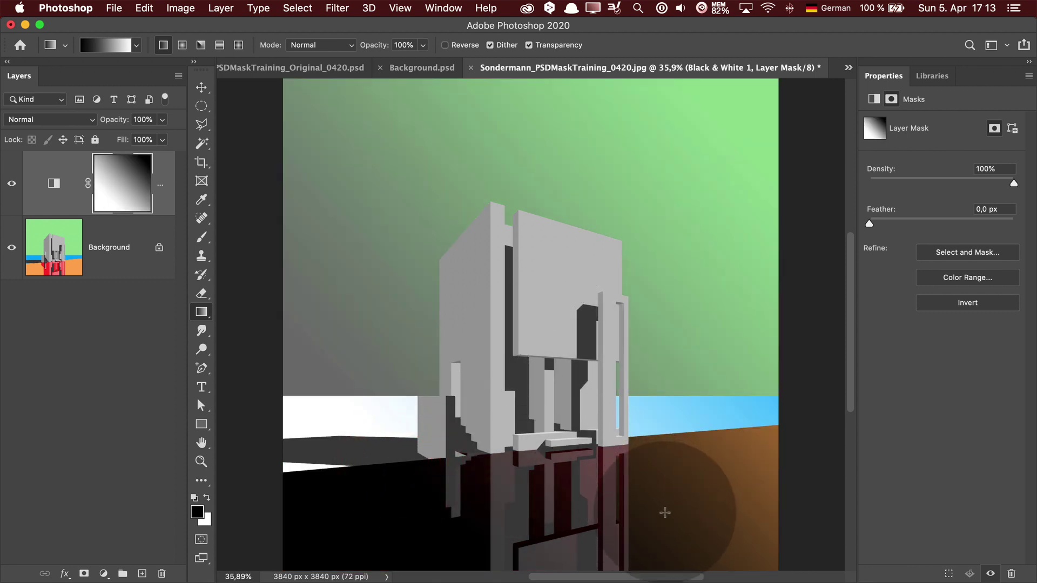
{"action": "left_click_drag", "start_coordinate": [665, 513], "coordinate": [549, 87]}
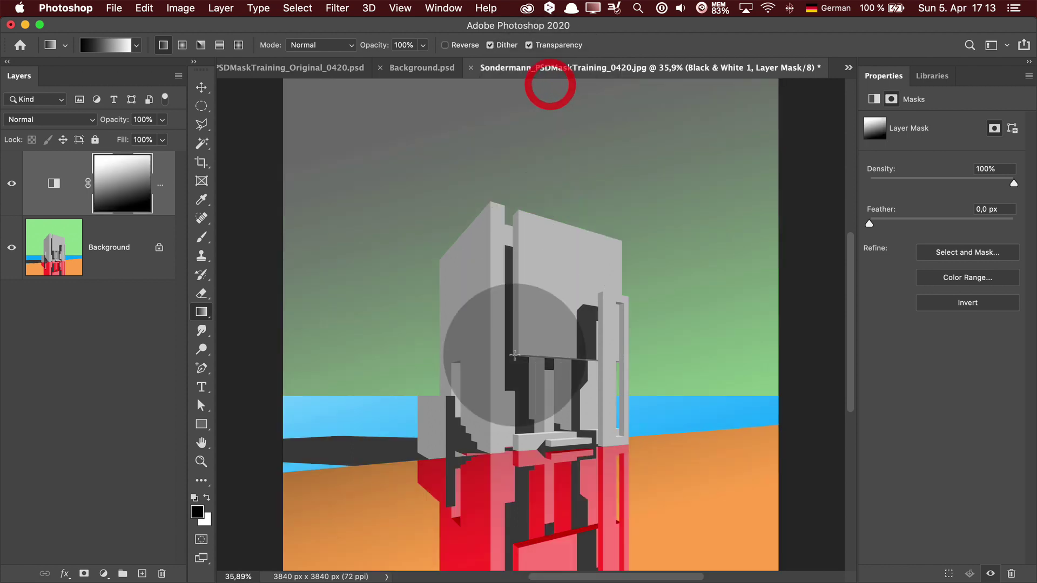
{"action": "left_click_drag", "start_coordinate": [462, 520], "coordinate": [630, 138]}
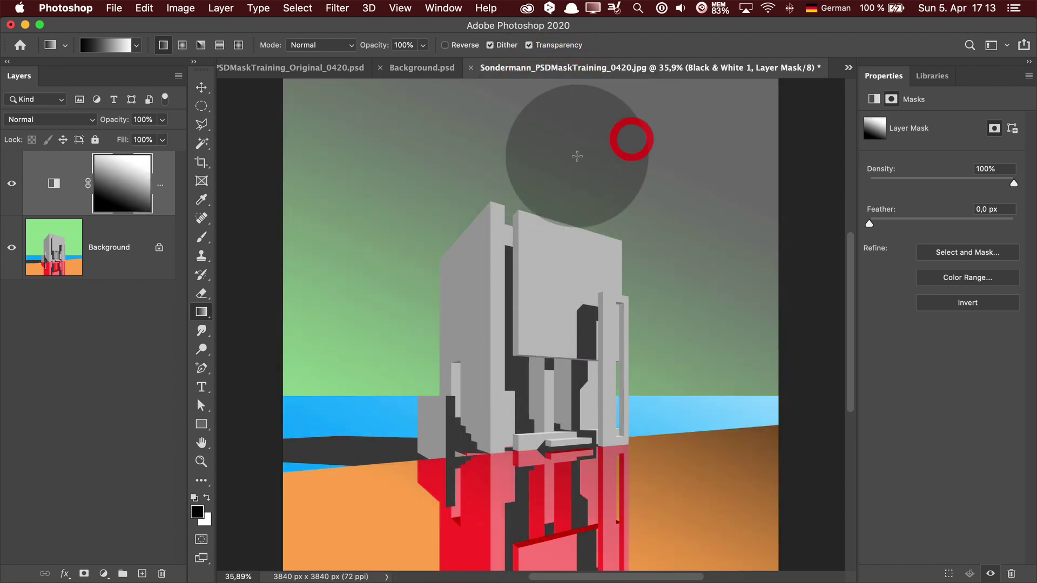
Show the mask on its own, paint a freehand black shape on it with a soft 492 px brush, and return to the image.
{"action": "left_click", "coordinate": [124, 180], "text": "alt"}
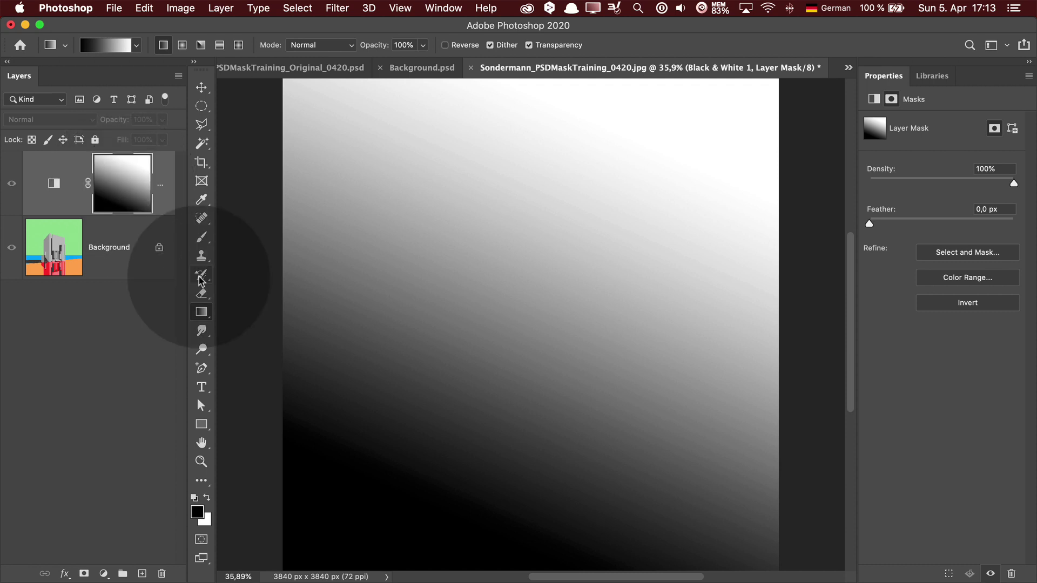
{"action": "left_click", "coordinate": [201, 240]}
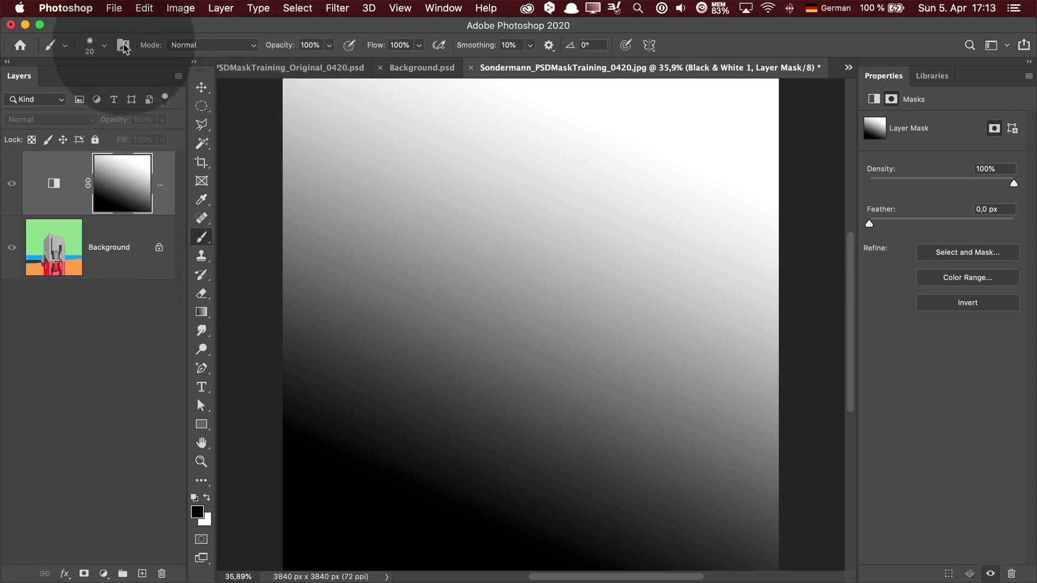
{"action": "left_click", "coordinate": [97, 46]}
{"action": "left_click_drag", "start_coordinate": [91, 71], "coordinate": [106, 71]}
{"action": "mouse_move", "coordinate": [733, 206]}
{"action": "left_mouse_down"}
{"action": "mouse_move", "coordinate": [716, 197]}
{"action": "mouse_move", "coordinate": [470, 373]}
{"action": "mouse_move", "coordinate": [679, 278]}
{"action": "mouse_move", "coordinate": [669, 239]}
{"action": "mouse_move", "coordinate": [695, 238]}
{"action": "mouse_move", "coordinate": [695, 347]}
{"action": "mouse_move", "coordinate": [632, 338]}
{"action": "left_mouse_up"}
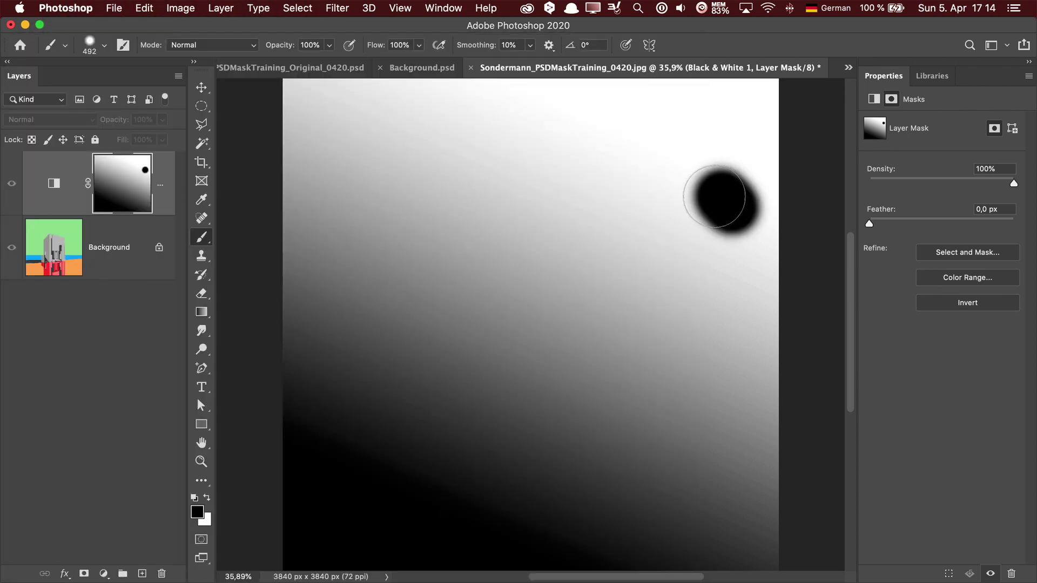
{"action": "left_click_drag", "start_coordinate": [619, 262], "coordinate": [609, 282]}
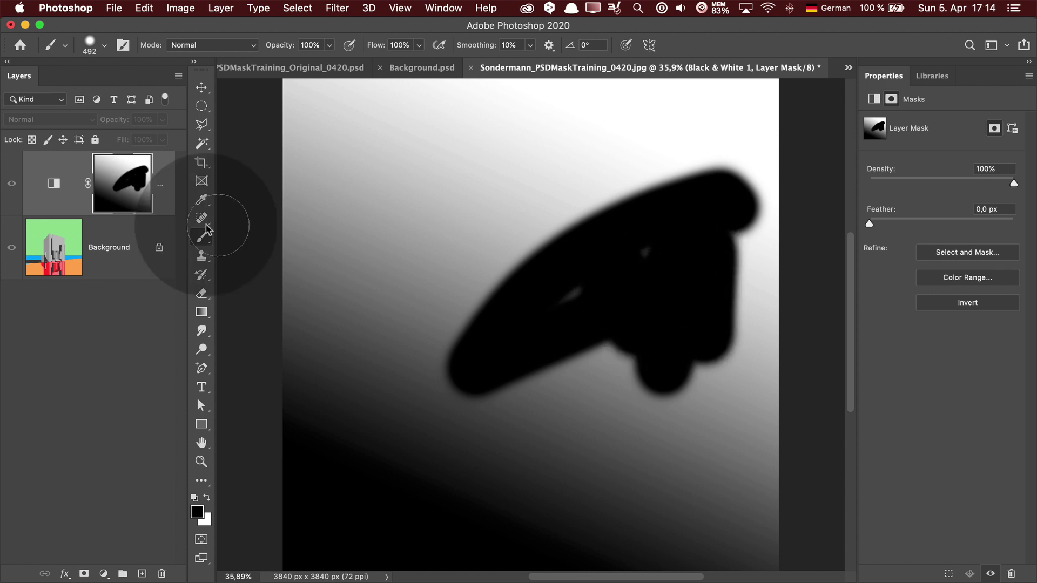
{"action": "left_click", "coordinate": [119, 189], "text": "alt"}
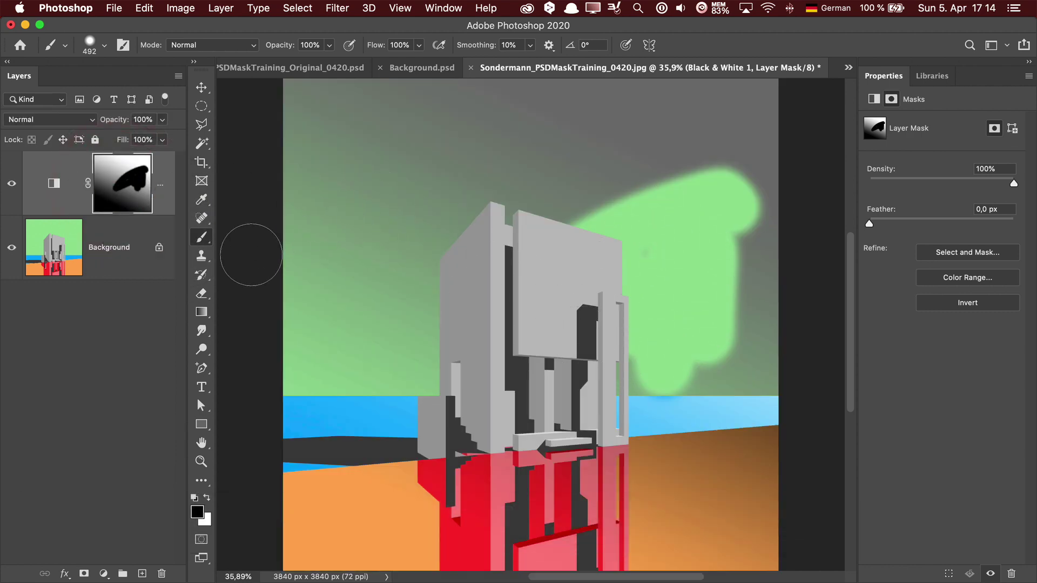
Fill the mask with a radial black-to-white gradient centred in the upper-right sky and extending toward the lower left of the building.
{"action": "left_click", "coordinate": [202, 311]}
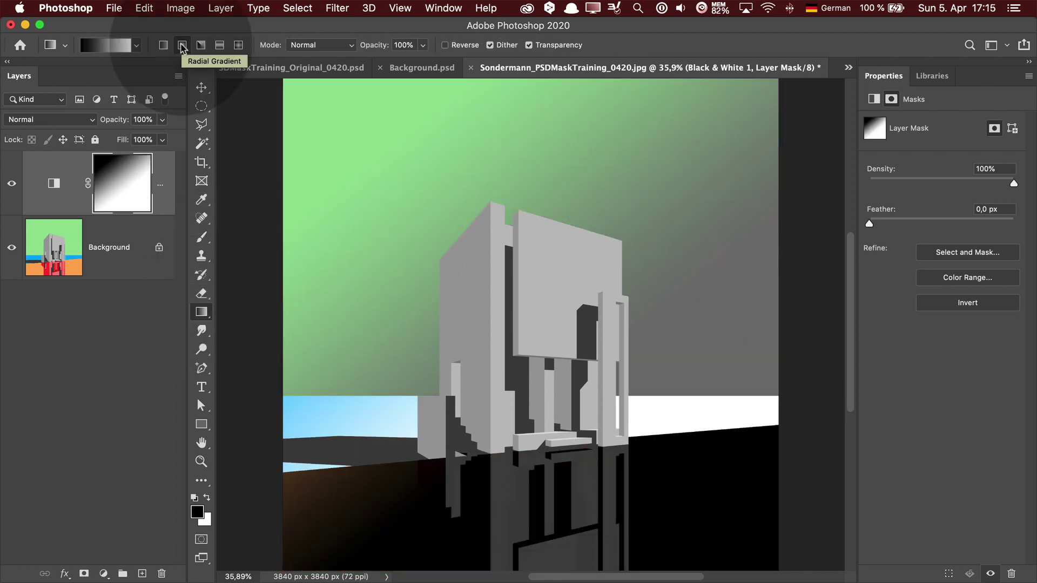
{"action": "left_click", "coordinate": [182, 45]}
{"action": "left_click_drag", "start_coordinate": [682, 170], "coordinate": [405, 418]}
{"action": "left_click_drag", "start_coordinate": [702, 171], "coordinate": [427, 441]}
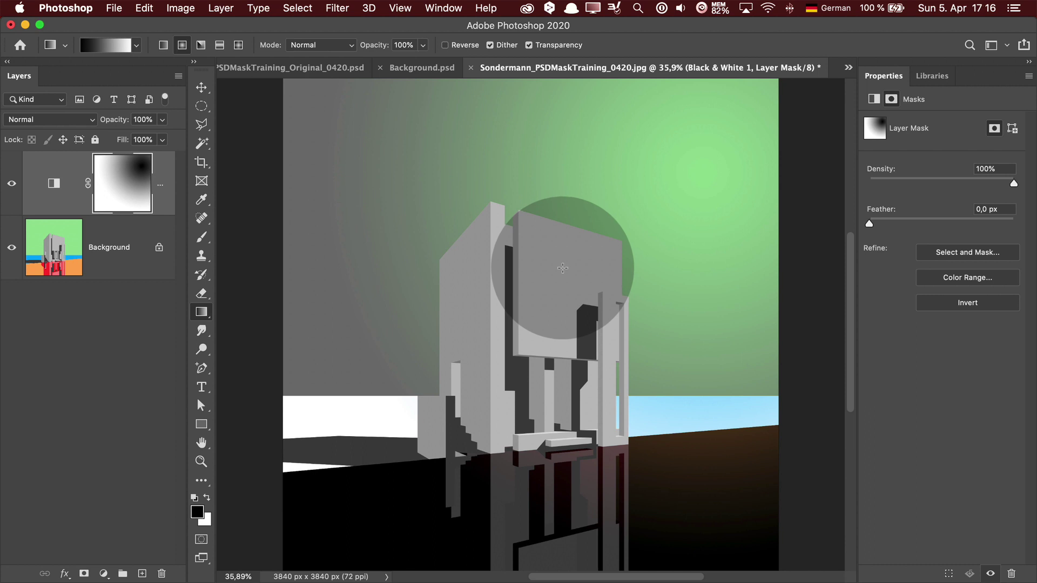
Inspect the gradient mask on its own, return to the image, and disable the Black & White layer's mask.
{"action": "left_click", "coordinate": [135, 188], "text": "alt"}
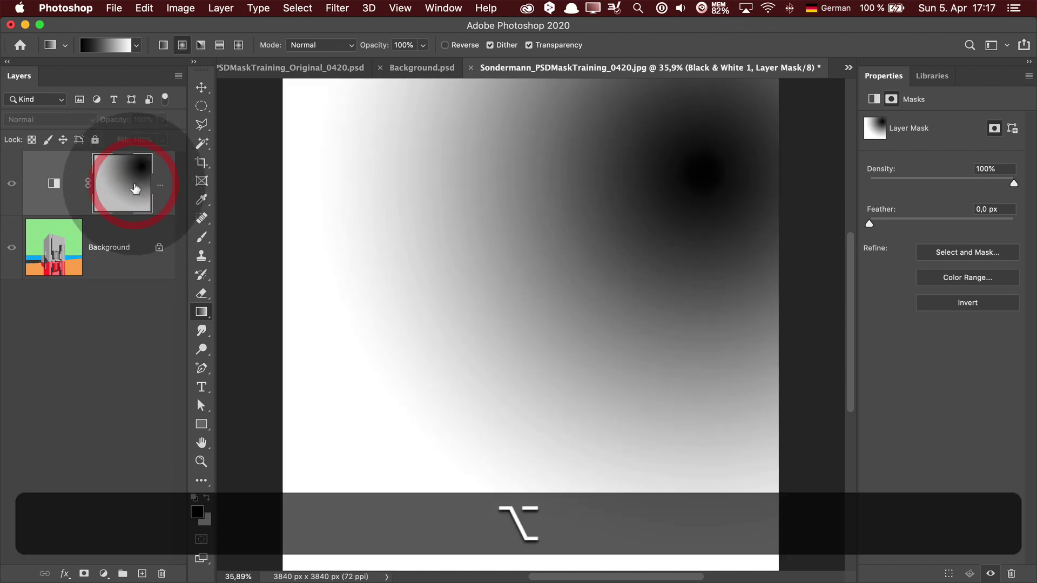
{"action": "left_click", "coordinate": [136, 188], "text": "alt"}
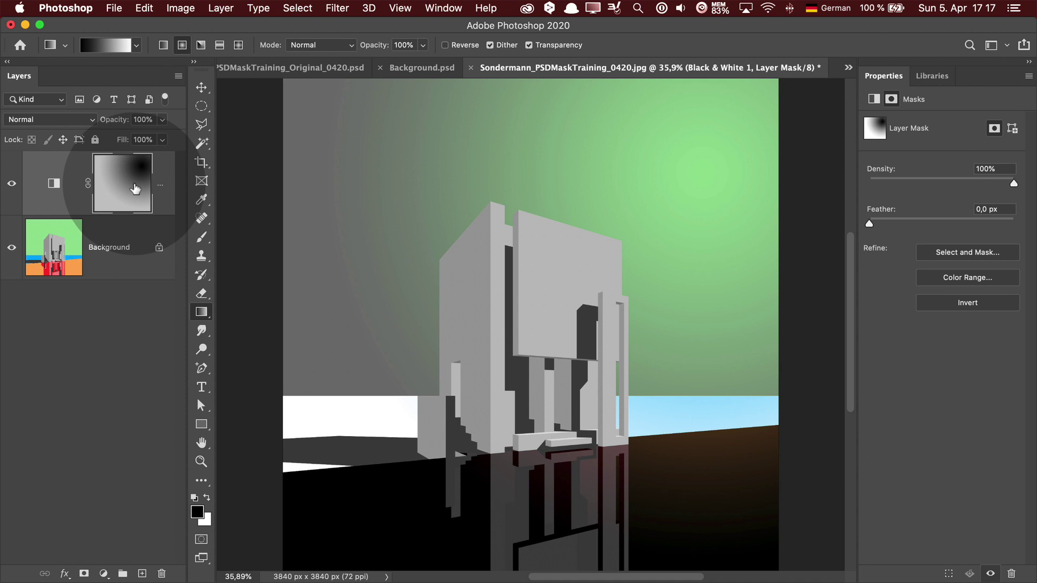
{"action": "key", "text": "shift"}
{"action": "left_click", "coordinate": [135, 188], "text": "shift"}
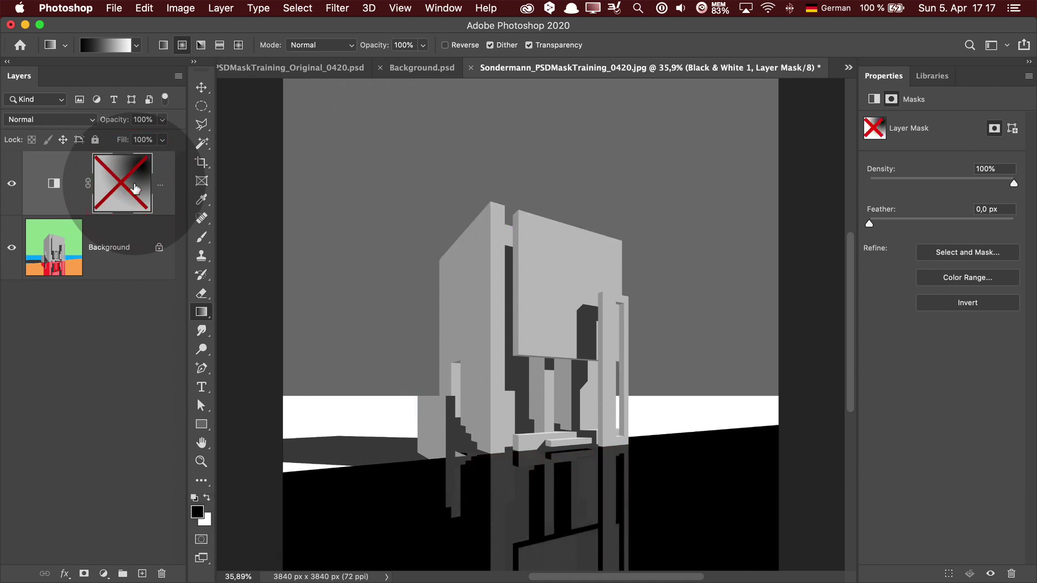
{"action": "left_click", "coordinate": [135, 188], "text": "shift"}
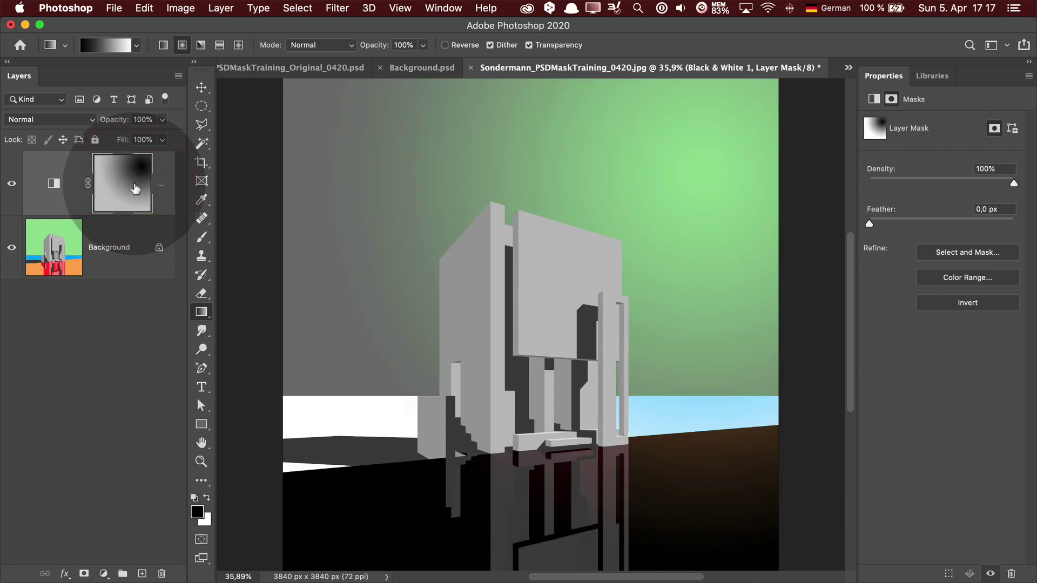
{"action": "left_click", "coordinate": [135, 188], "text": "shift"}
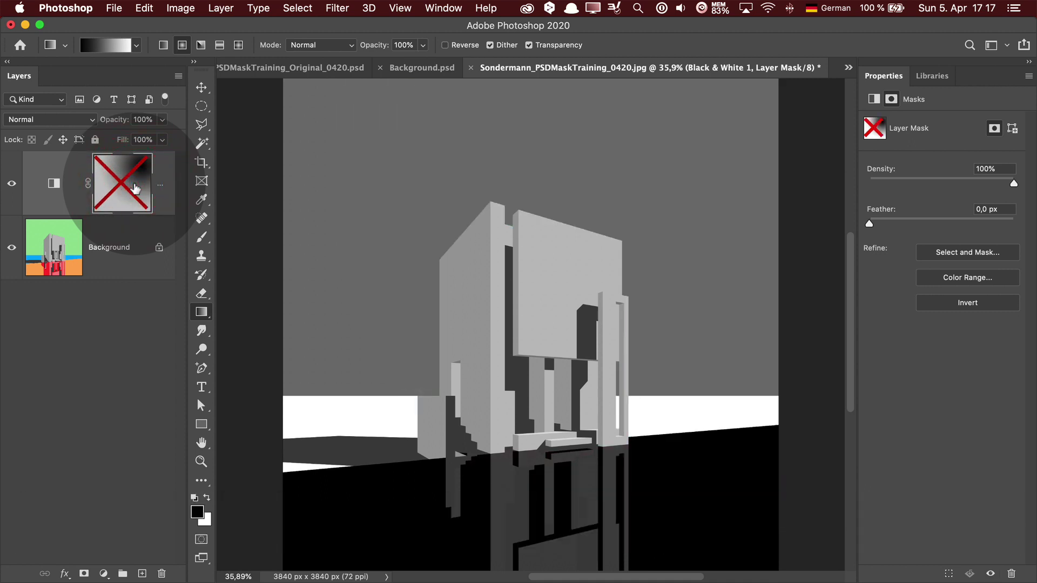
Add a Photo Filter adjustment layer with Warming Filter (85) and set its density to 84%.
{"action": "left_click", "coordinate": [103, 574]}
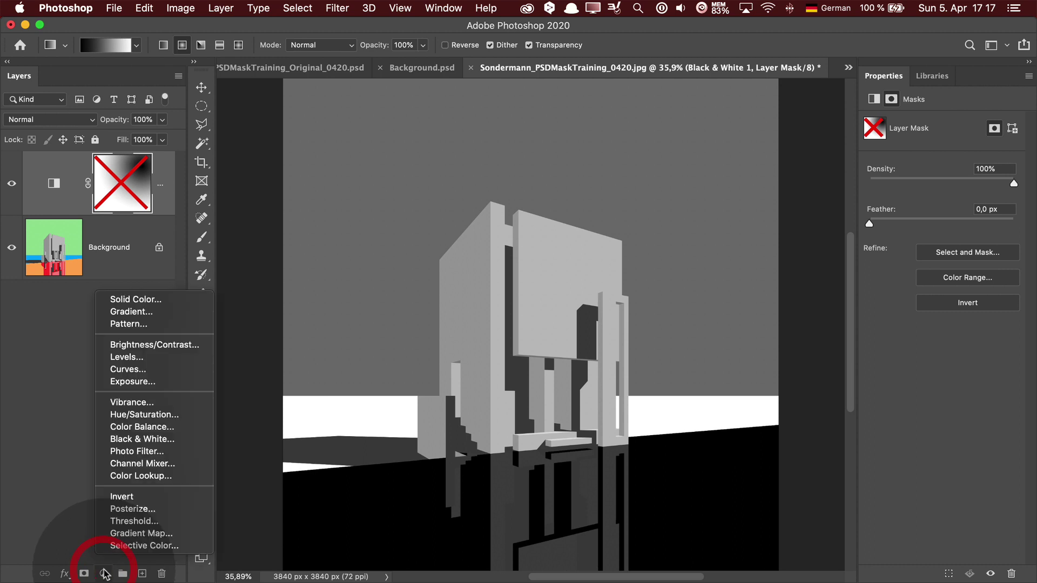
{"action": "left_click", "coordinate": [138, 452]}
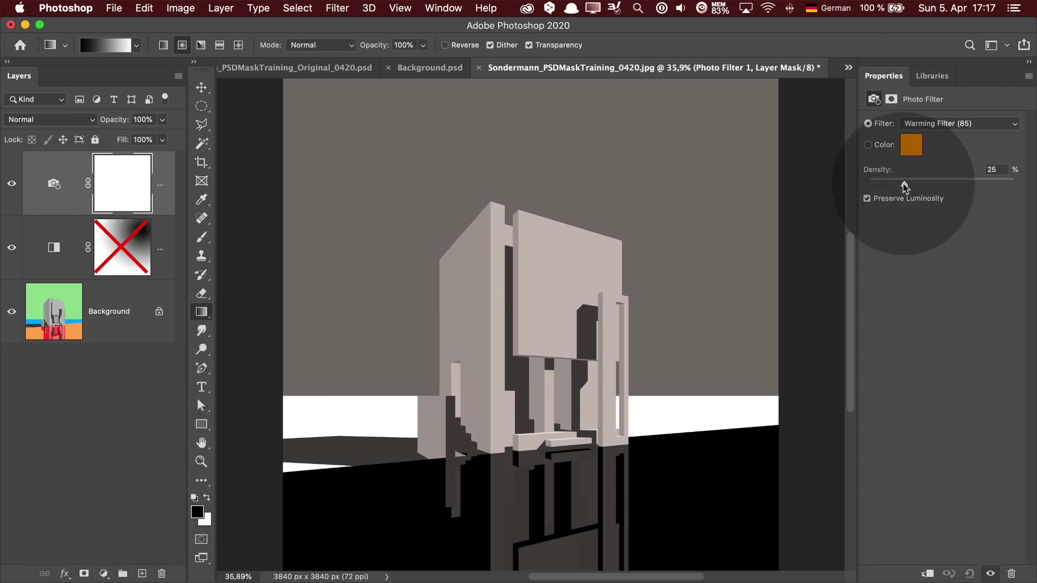
{"action": "left_click_drag", "start_coordinate": [903, 182], "coordinate": [990, 185]}
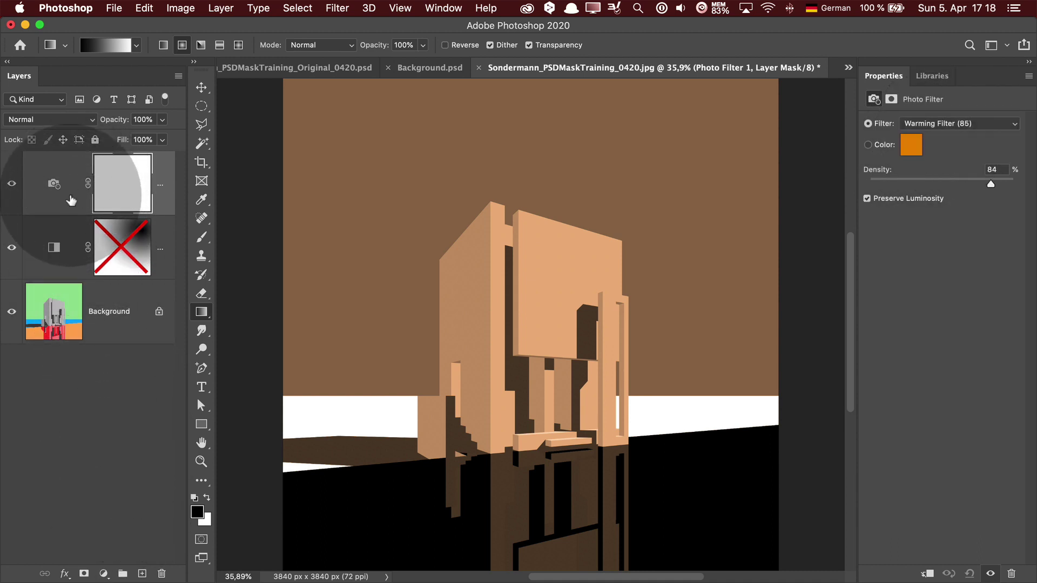
Duplicate the Photo Filter layer, set the copy to Cooling Filter (80), and compare the image with the copy hidden and shown.
{"action": "left_click_drag", "start_coordinate": [71, 201], "coordinate": [139, 574]}
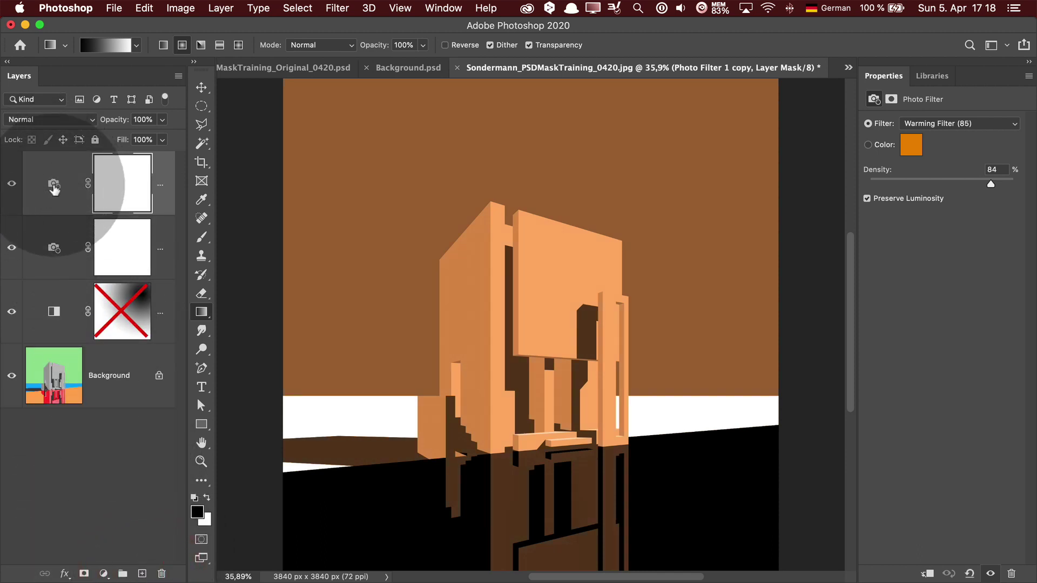
{"action": "left_click", "coordinate": [935, 129]}
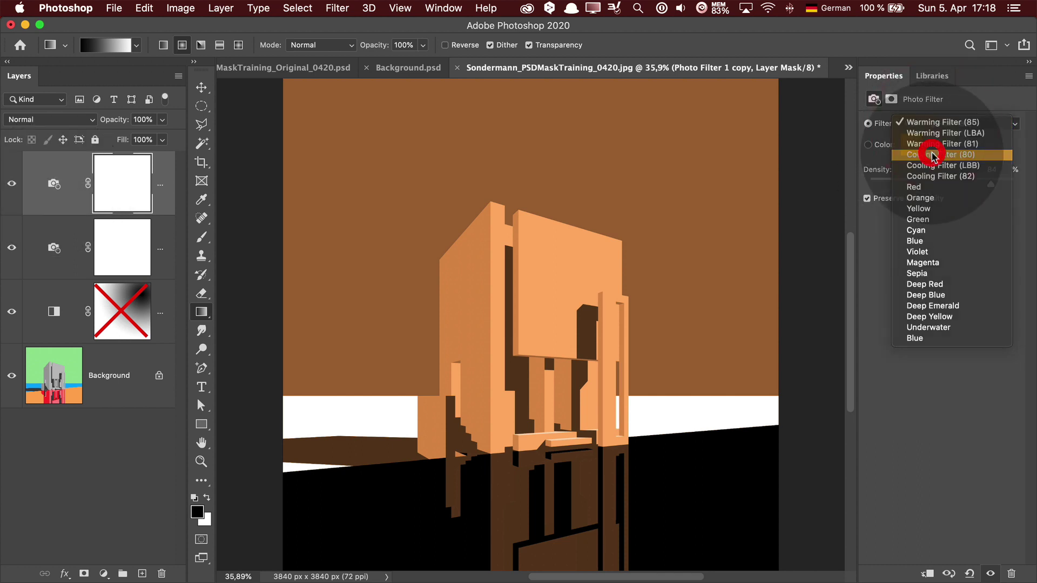
{"action": "left_click", "coordinate": [935, 156]}
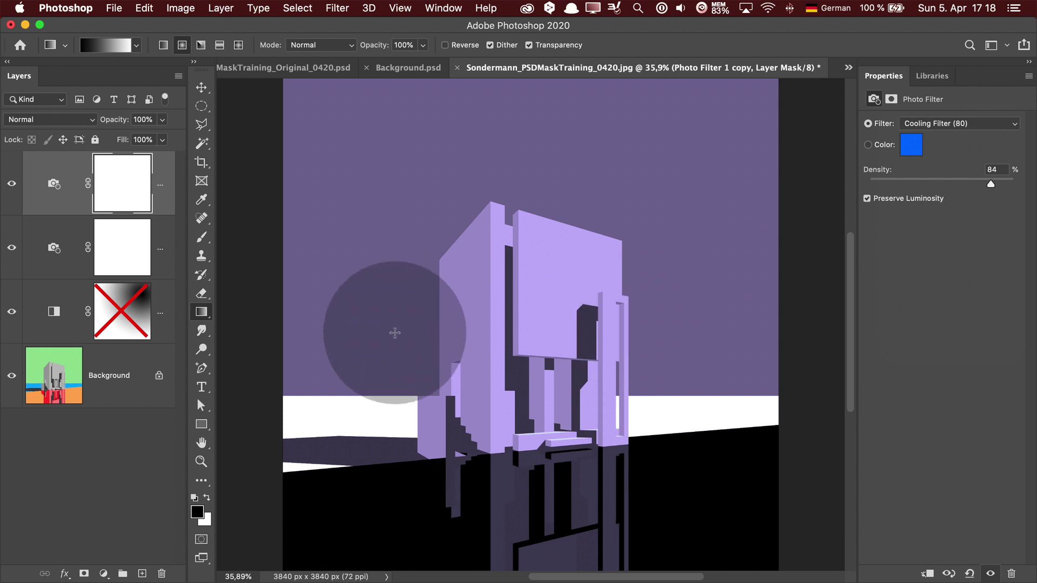
{"action": "left_click", "coordinate": [12, 186]}
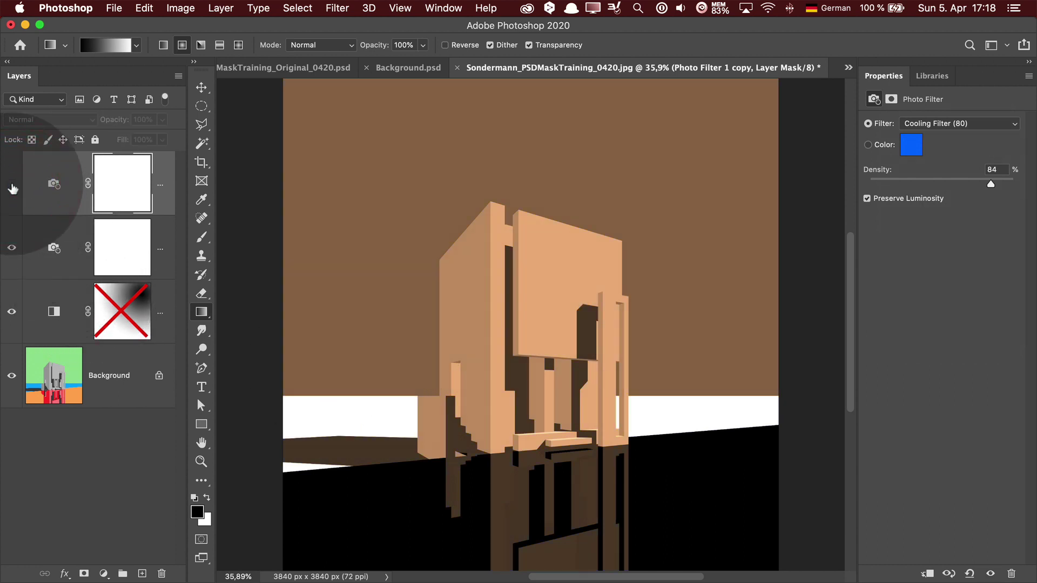
{"action": "left_click", "coordinate": [12, 185]}
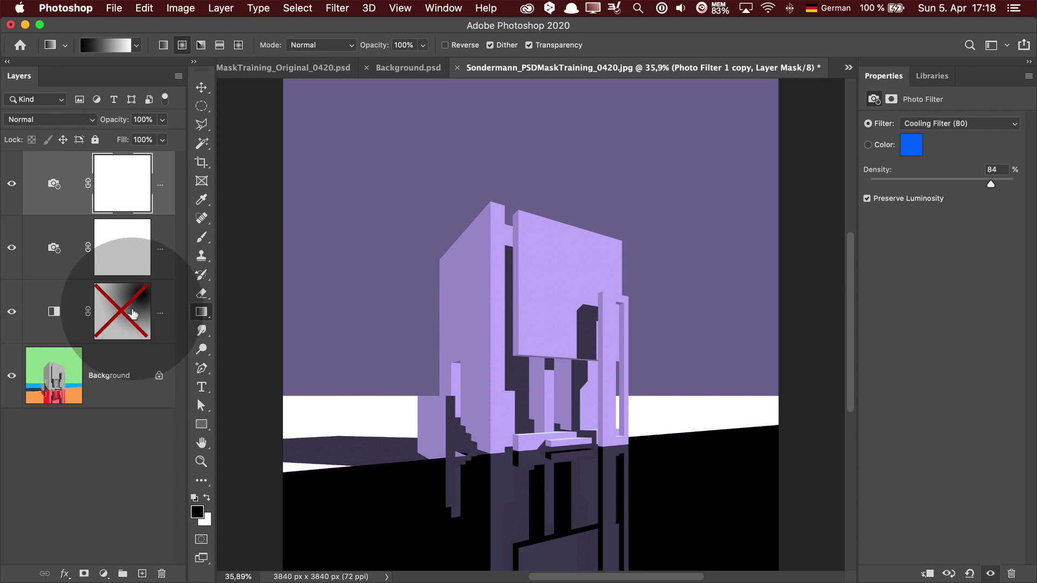
Copy the Black & White layer's radial gradient mask onto both Photo Filter layers, replacing their existing masks.
{"action": "key", "text": "alt"}
{"action": "left_click_drag", "start_coordinate": [134, 310], "coordinate": [125, 249]}
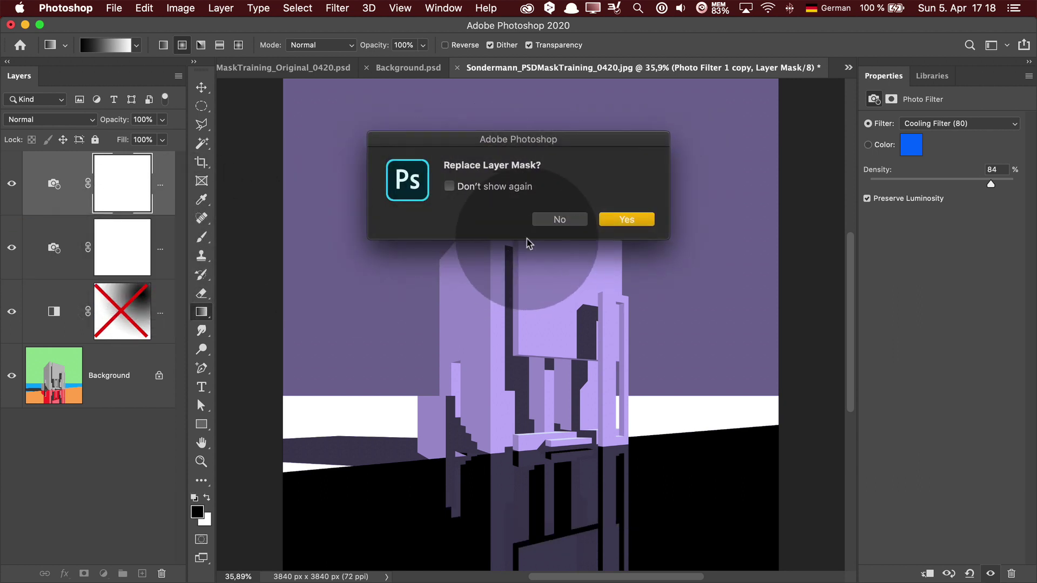
{"action": "left_click", "coordinate": [640, 221]}
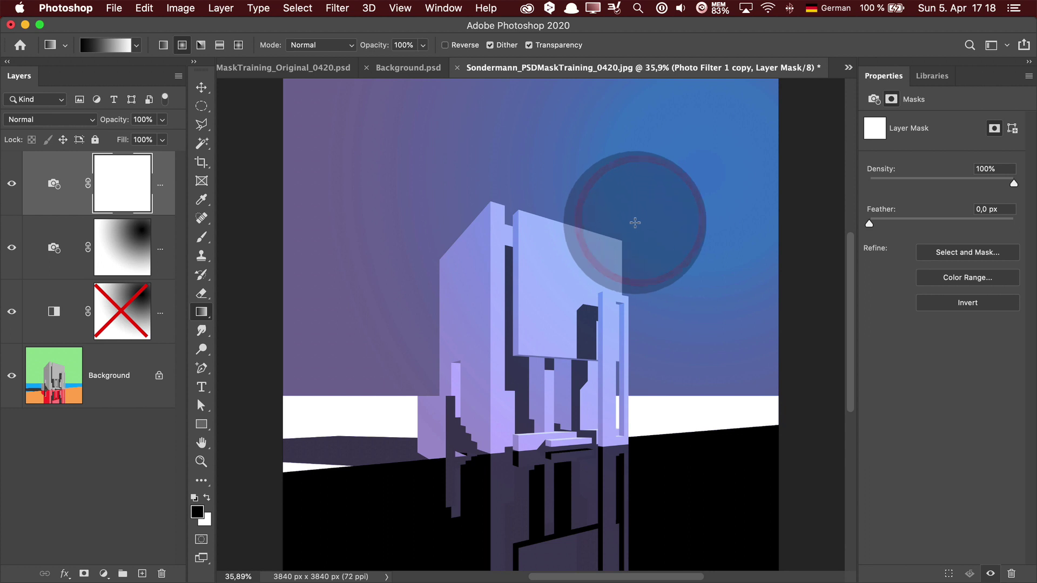
{"action": "left_click_drag", "start_coordinate": [125, 279], "coordinate": [122, 185], "text": "alt"}
{"action": "left_click", "coordinate": [633, 221]}
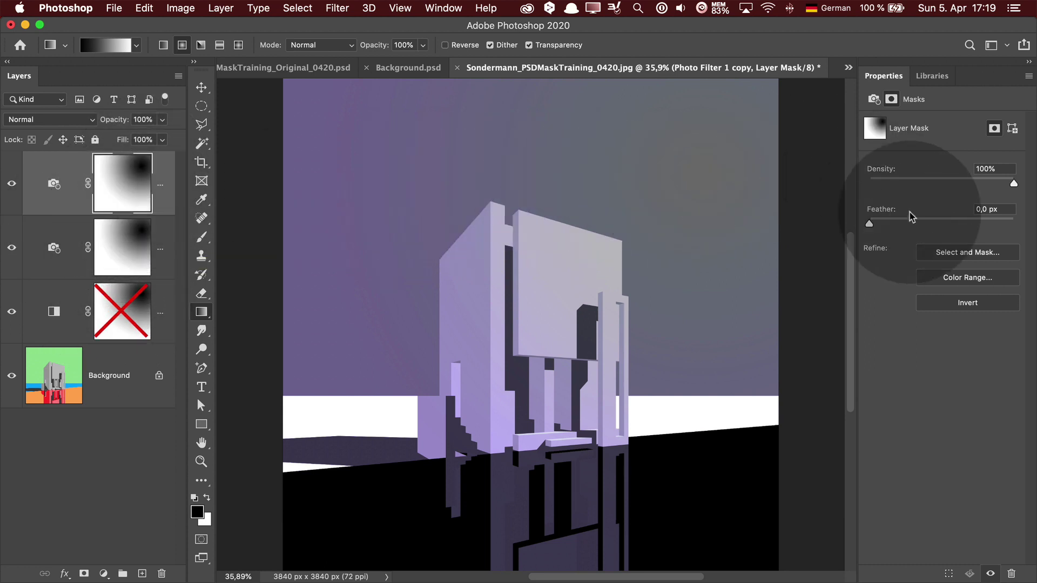
Invert the top Photo Filter copy's mask and try lowering the mask's density to 24% and below.
{"action": "left_click", "coordinate": [961, 305]}
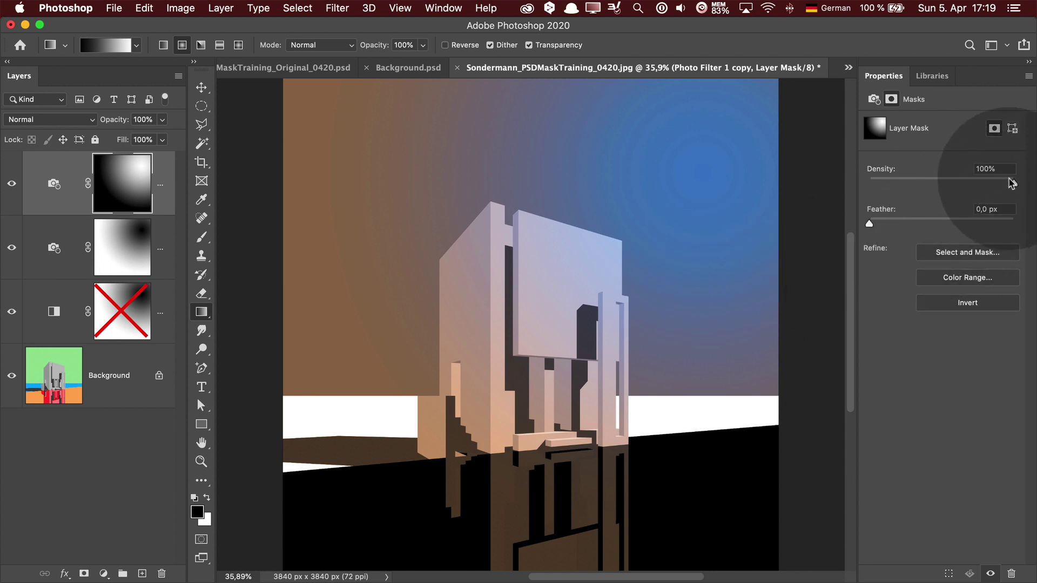
{"action": "left_click_drag", "start_coordinate": [1007, 185], "coordinate": [906, 186]}
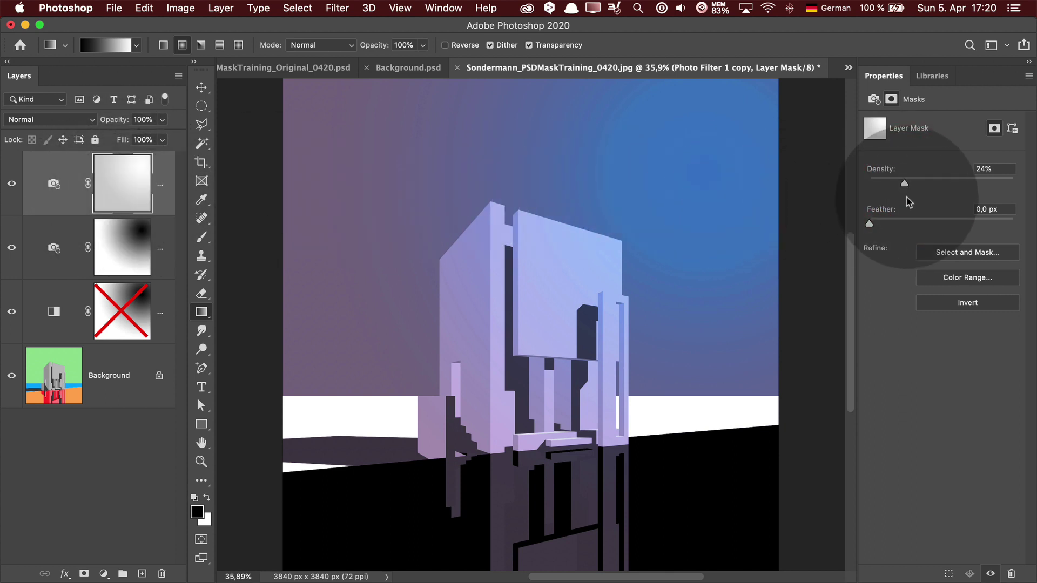
{"action": "left_click_drag", "start_coordinate": [905, 187], "coordinate": [868, 186]}
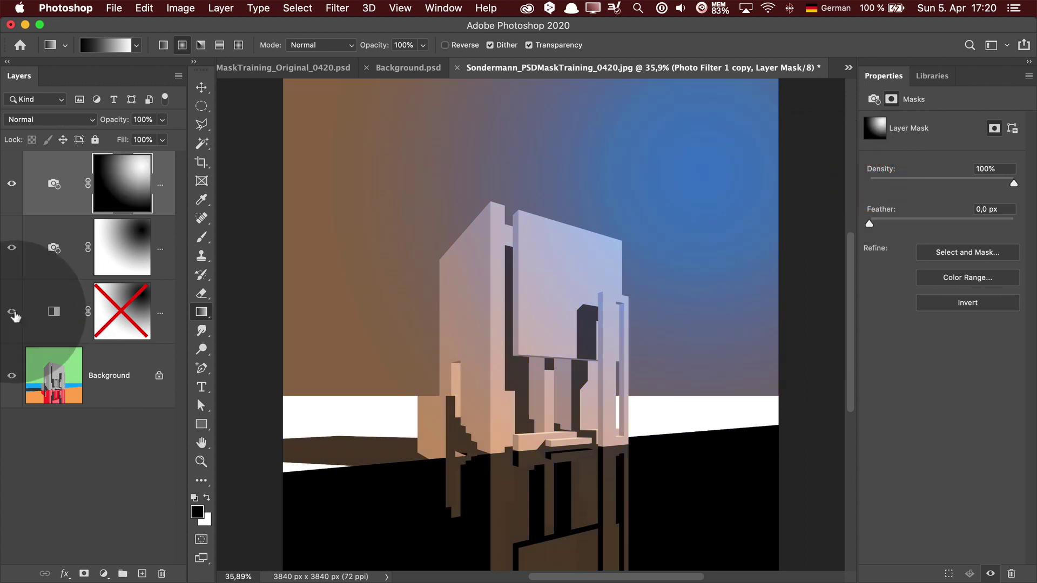
Hide the three adjustment layers, then duplicate the Background layer and hide the original.
{"action": "left_click_drag", "start_coordinate": [13, 313], "coordinate": [7, 186]}
{"action": "left_click", "coordinate": [120, 368]}
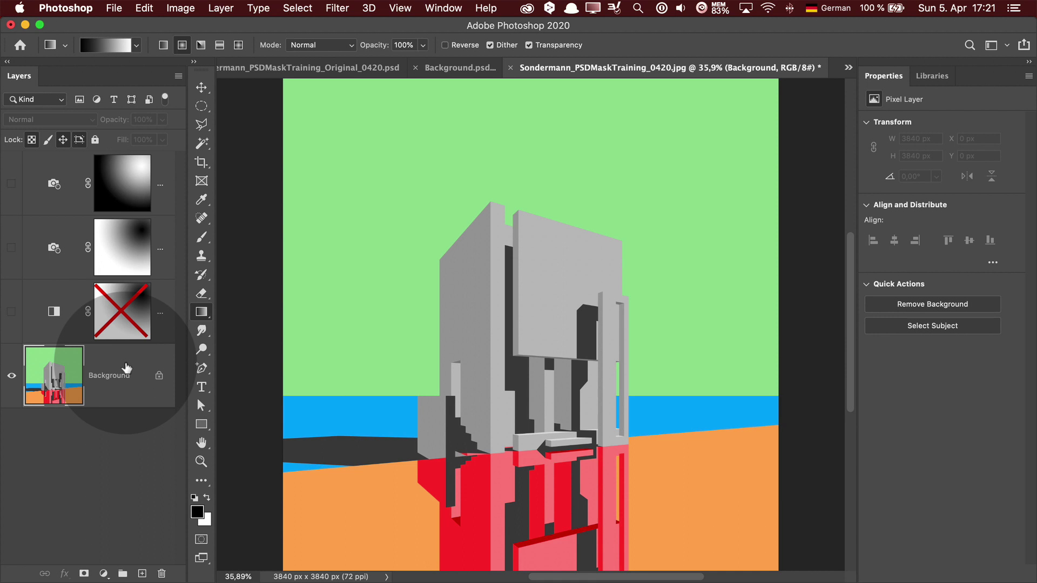
{"action": "key", "text": "super+j"}
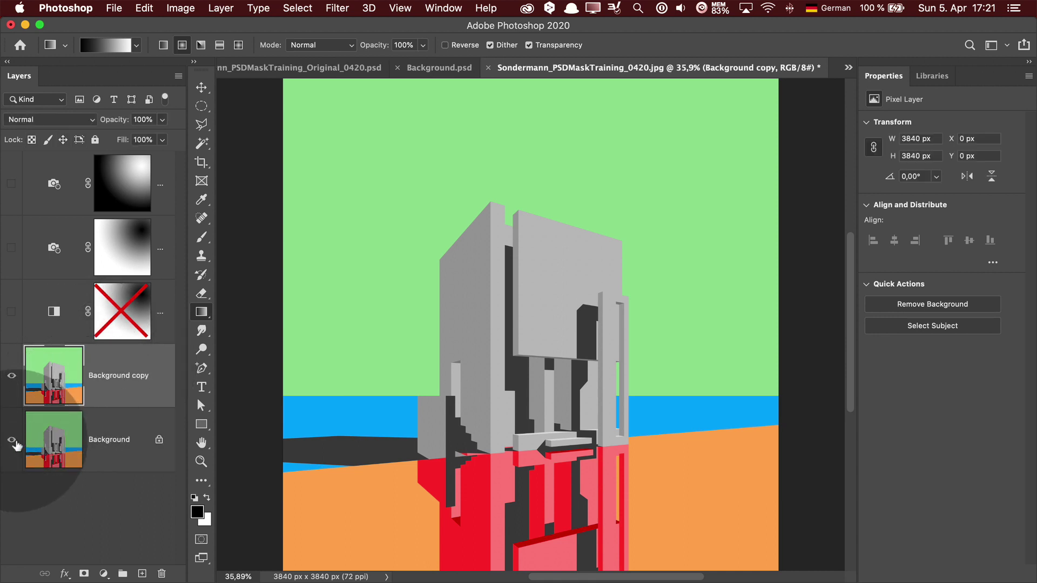
{"action": "left_click", "coordinate": [13, 440]}
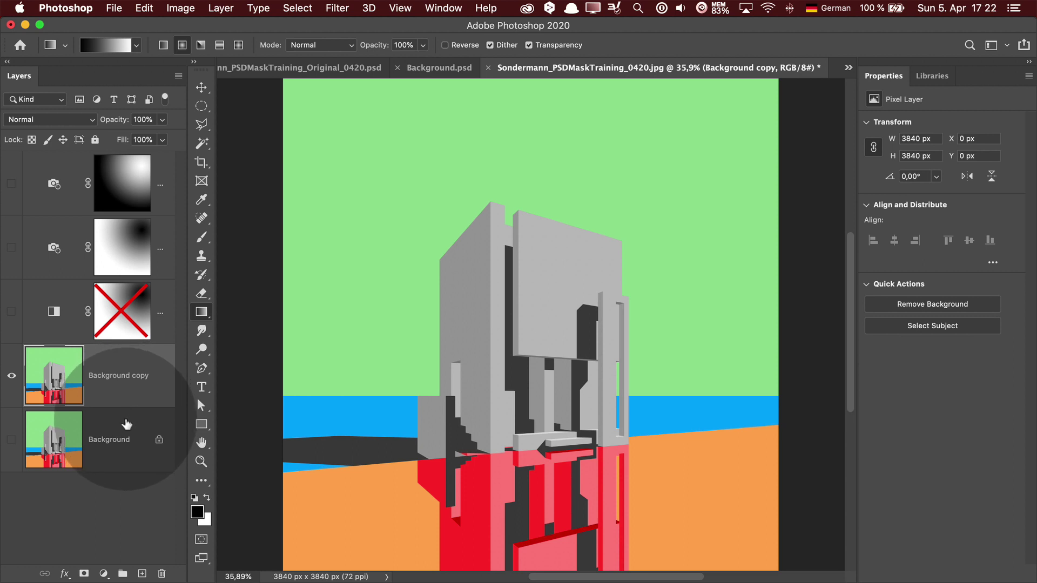
Copy the landscape photo from Background.psd into the tower document, place it beneath the Background copy layer and shift it slightly down.
{"action": "left_click", "coordinate": [443, 69]}
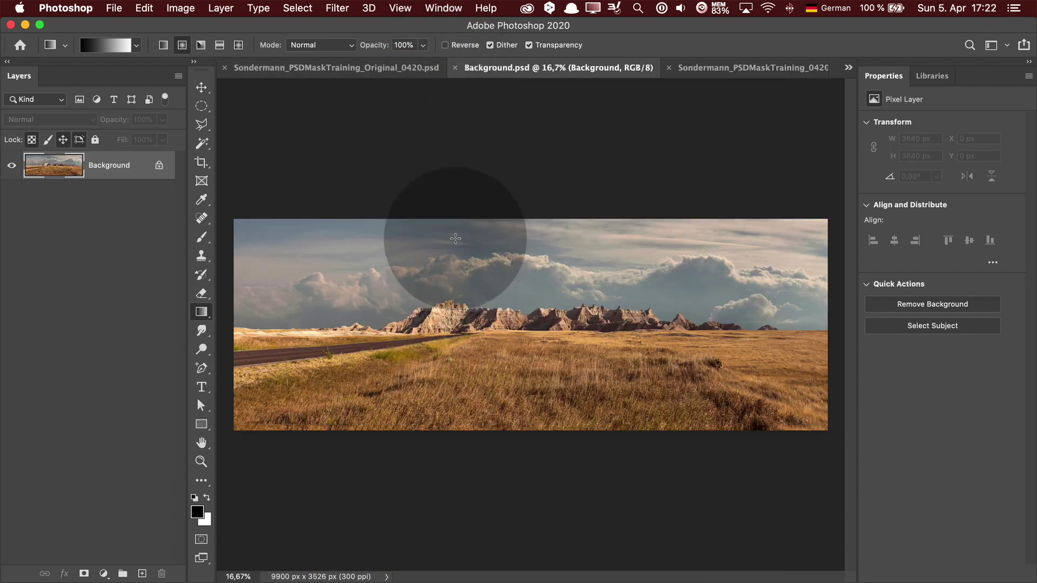
{"action": "left_click", "coordinate": [202, 87]}
{"action": "left_click_drag", "start_coordinate": [559, 298], "coordinate": [542, 281]}
{"action": "left_click_drag", "start_coordinate": [135, 384], "coordinate": [130, 463]}
{"action": "left_click", "coordinate": [11, 375]}
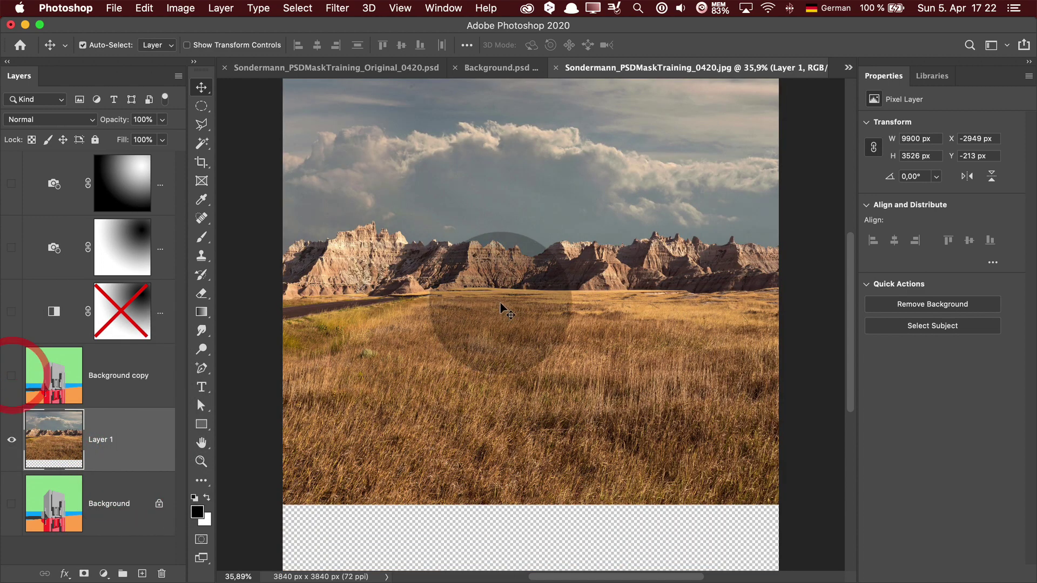
{"action": "left_click_drag", "start_coordinate": [502, 303], "coordinate": [501, 333]}
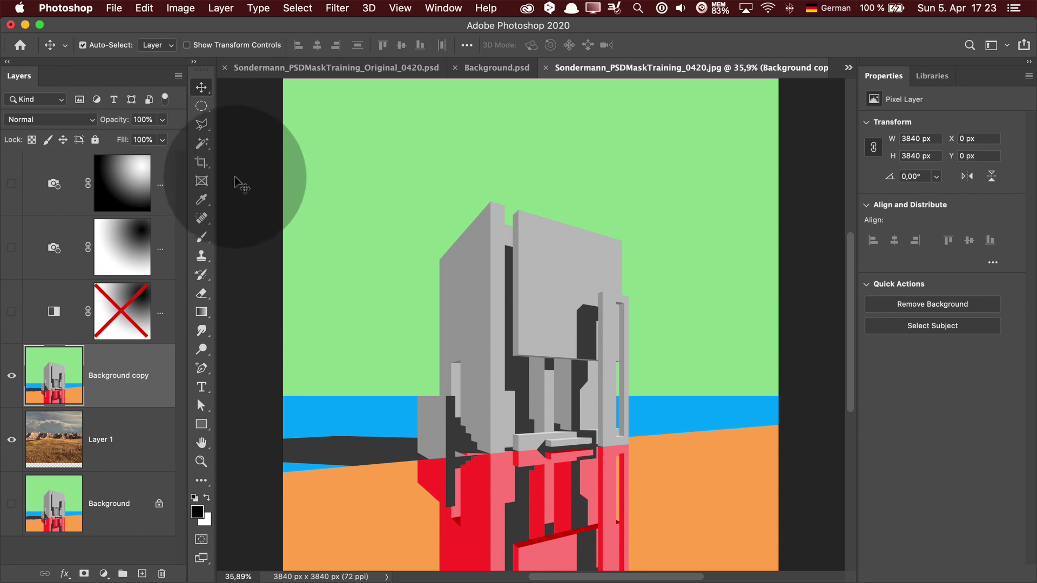
Try selecting the green sky, blue water and dark ground shape together using the Magic Wand with Contiguous off.
{"action": "left_click", "coordinate": [204, 147]}
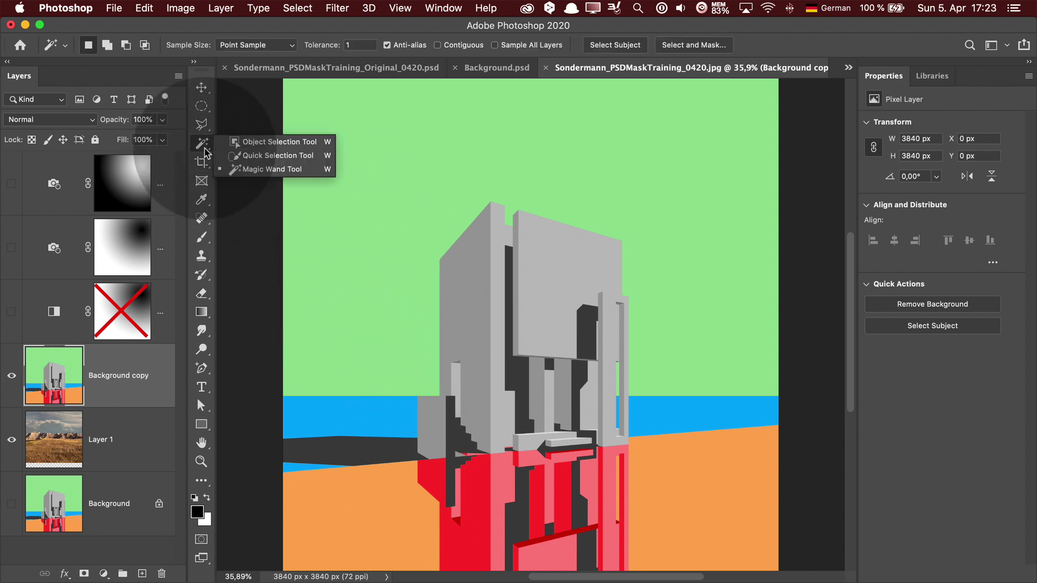
{"action": "left_click", "coordinate": [300, 169]}
{"action": "left_click", "coordinate": [394, 213]}
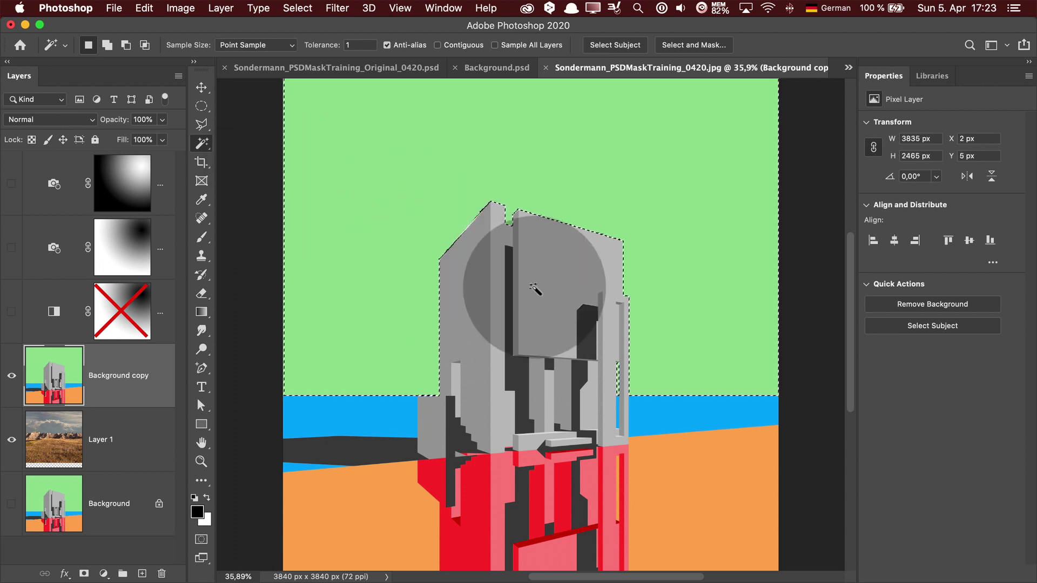
{"action": "key", "text": "shift"}
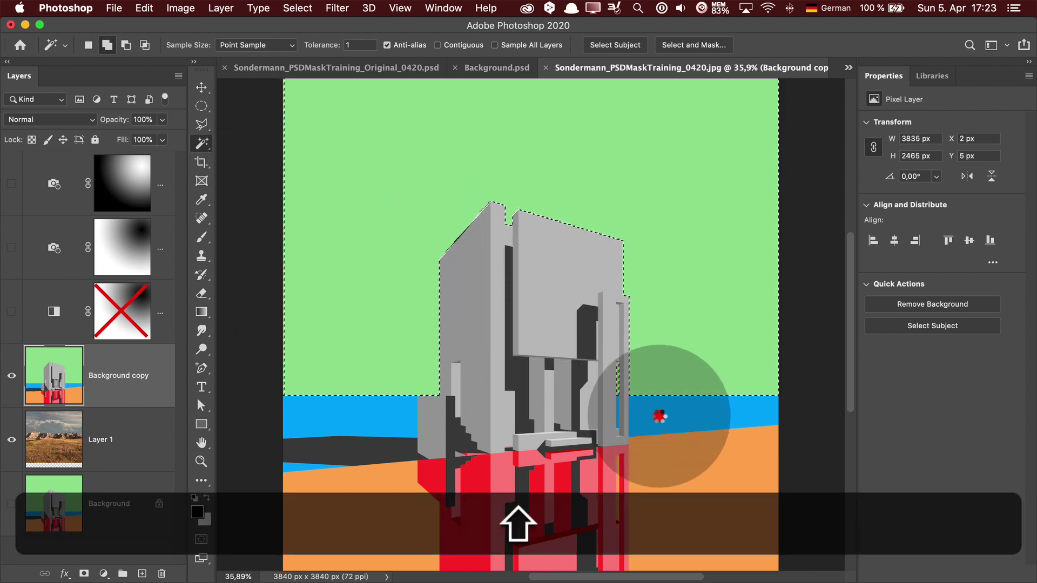
{"action": "left_click", "coordinate": [659, 416], "text": "shift"}
{"action": "left_click", "coordinate": [388, 447], "text": "shift"}
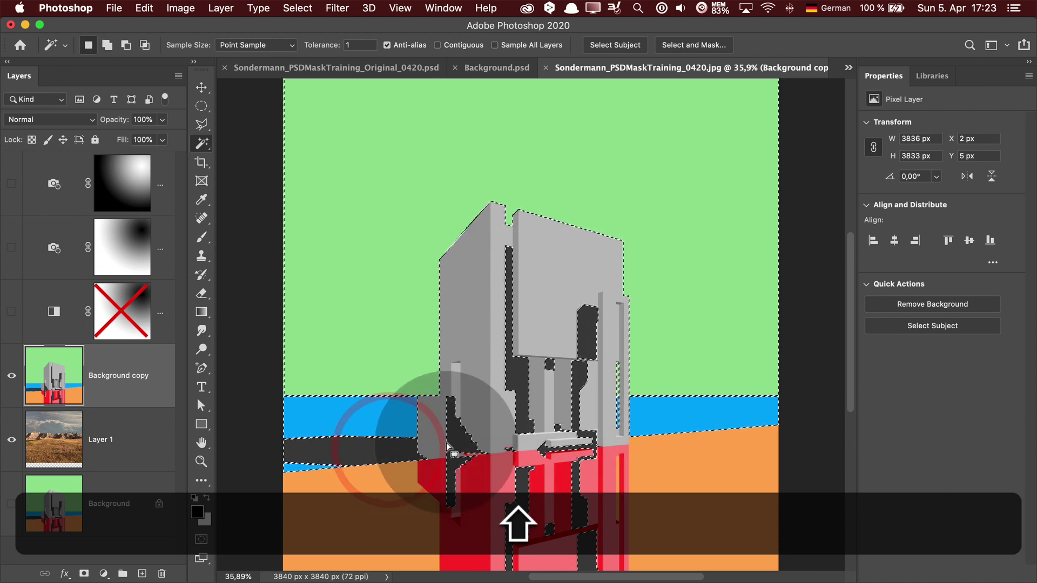
Enable Contiguous, discard the selection, and reselect the green sky plus the blue water and dark shape beside the tower's left side.
{"action": "left_click", "coordinate": [437, 45]}
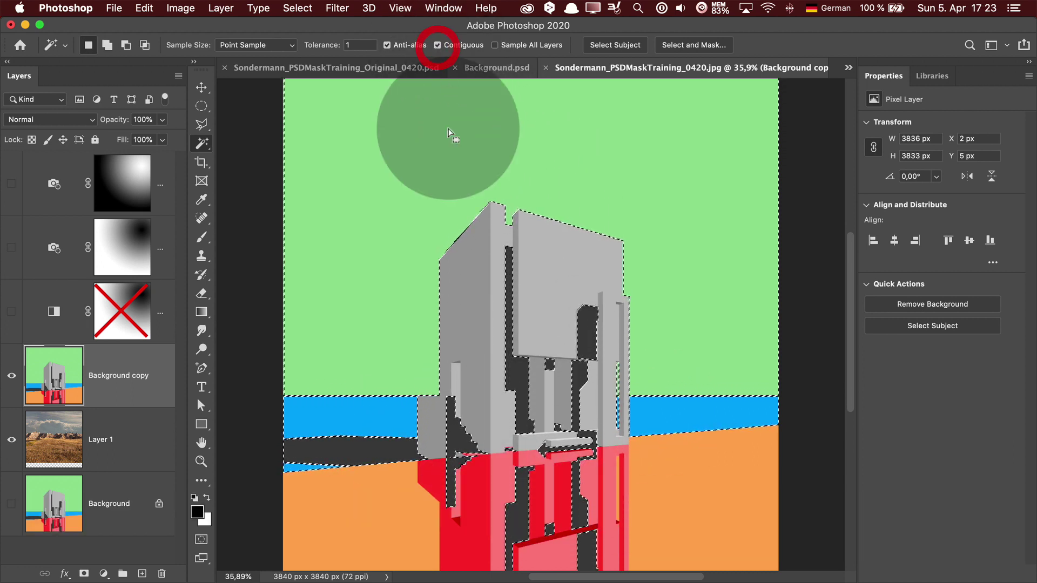
{"action": "key", "text": "cmd+d"}
{"action": "left_click", "coordinate": [436, 166]}
{"action": "left_click", "coordinate": [359, 414], "text": "shift"}
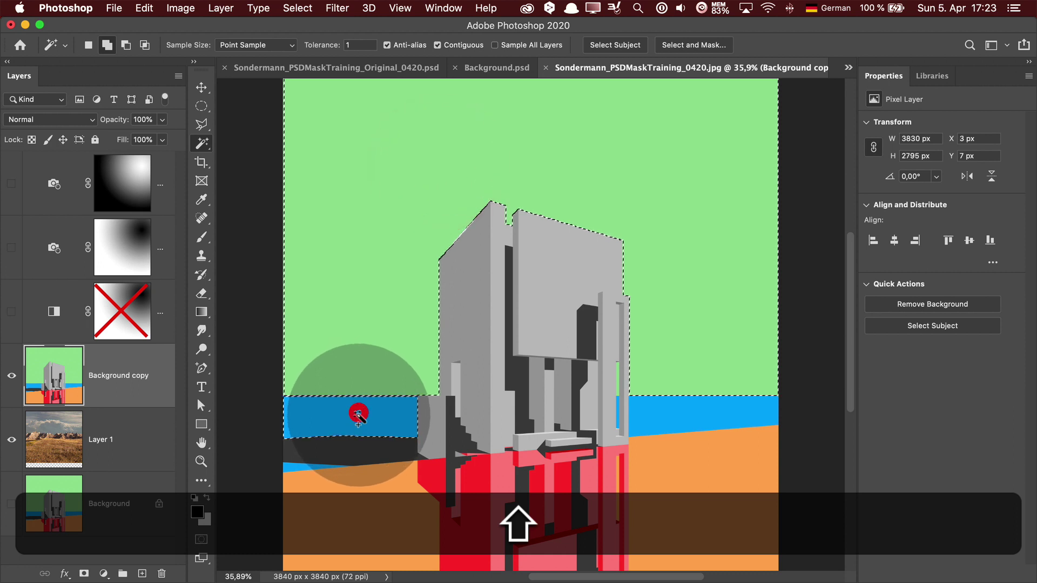
{"action": "left_click", "coordinate": [371, 446], "text": "shift"}
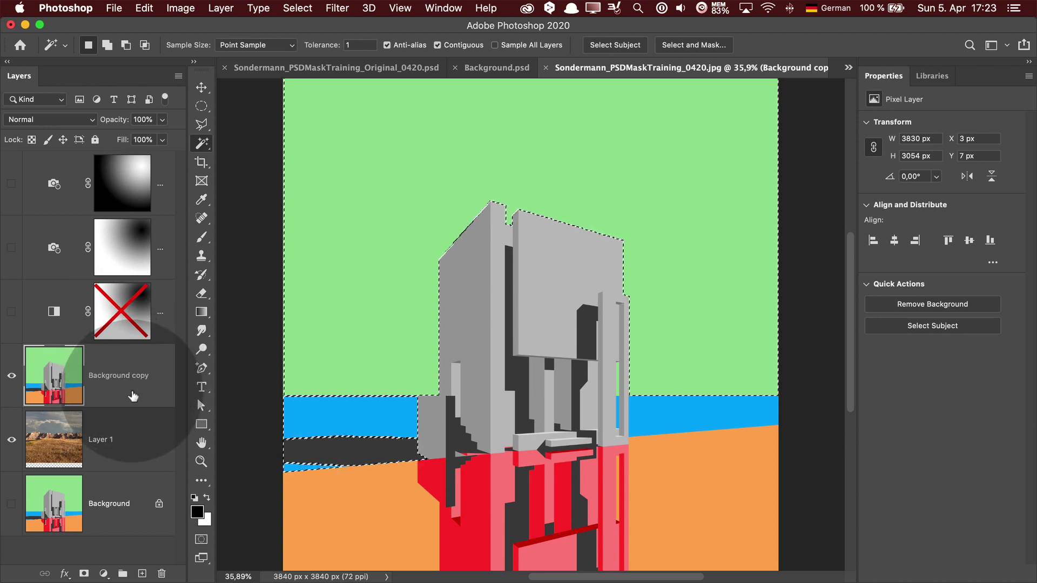
Add a layer mask from the selection to the Background copy layer and invert the mask.
{"action": "left_click", "coordinate": [85, 574]}
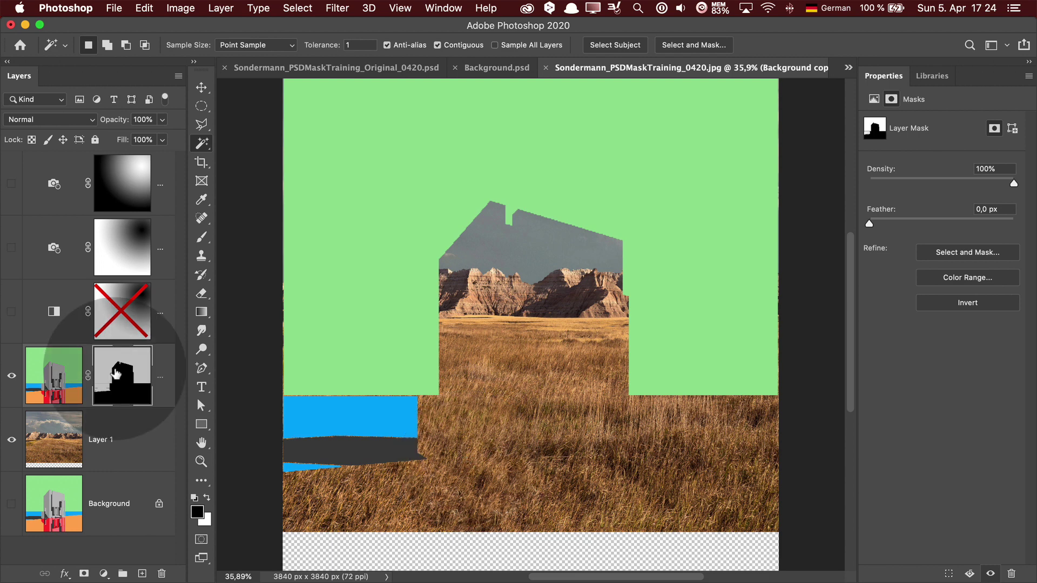
{"action": "left_click", "coordinate": [982, 305]}
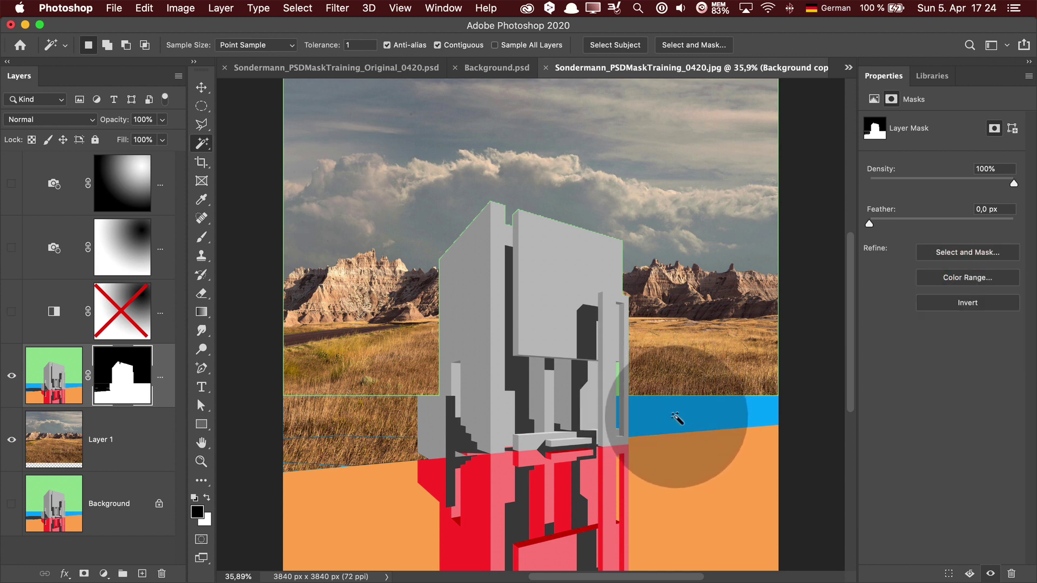
{"action": "left_click", "coordinate": [62, 372]}
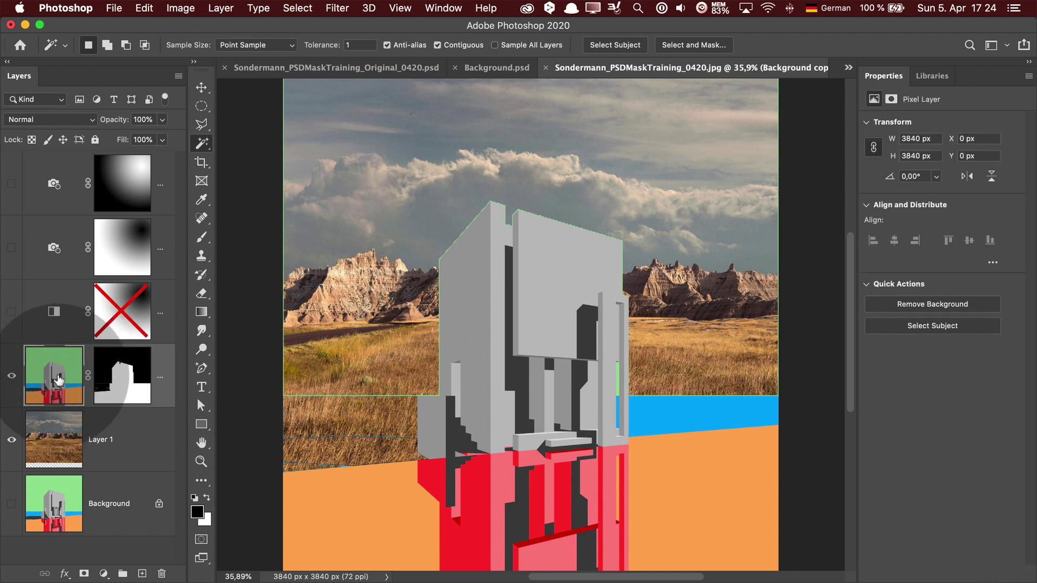
{"action": "left_click", "coordinate": [111, 373]}
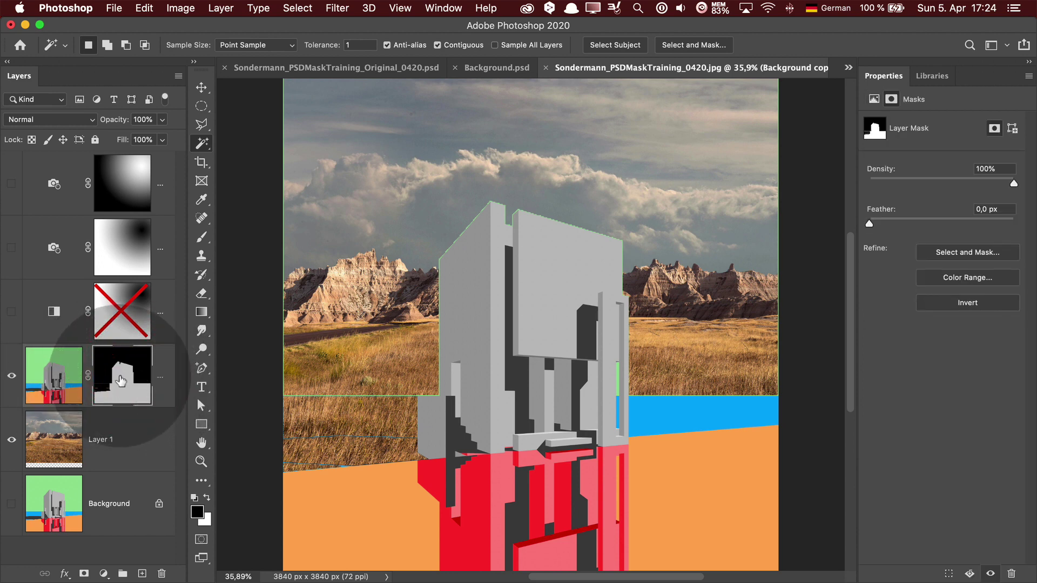
Select the blue water to the right of the tower in the layer image and fill that area with Black on the layer mask.
{"action": "left_click", "coordinate": [66, 376]}
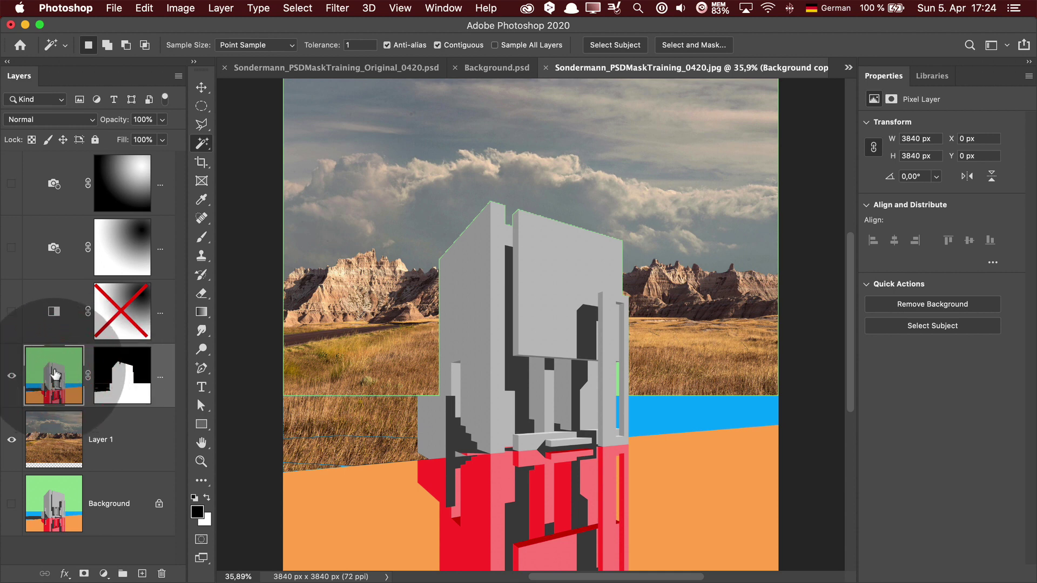
{"action": "left_click", "coordinate": [655, 413]}
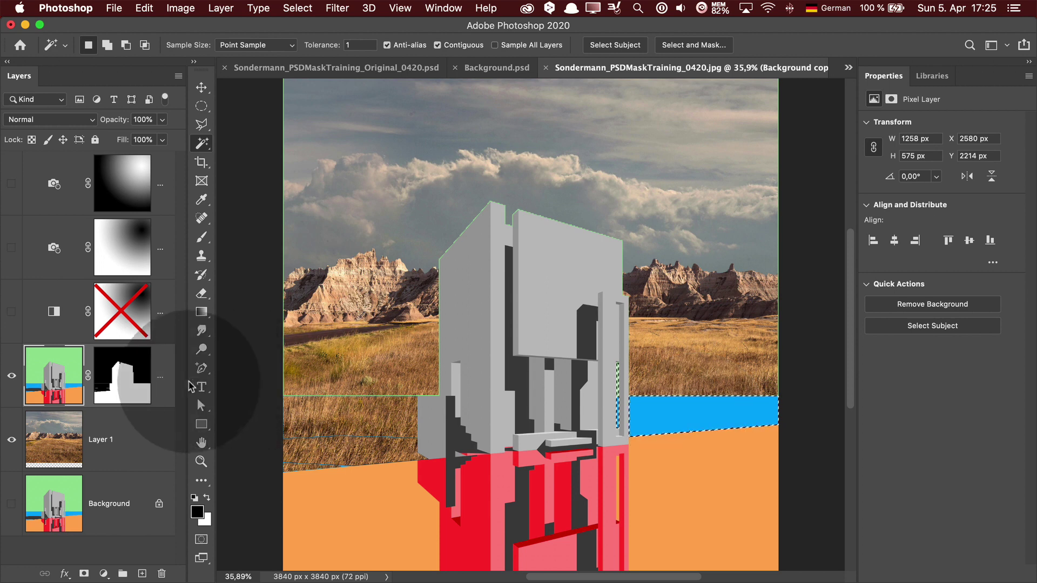
{"action": "left_click", "coordinate": [135, 378]}
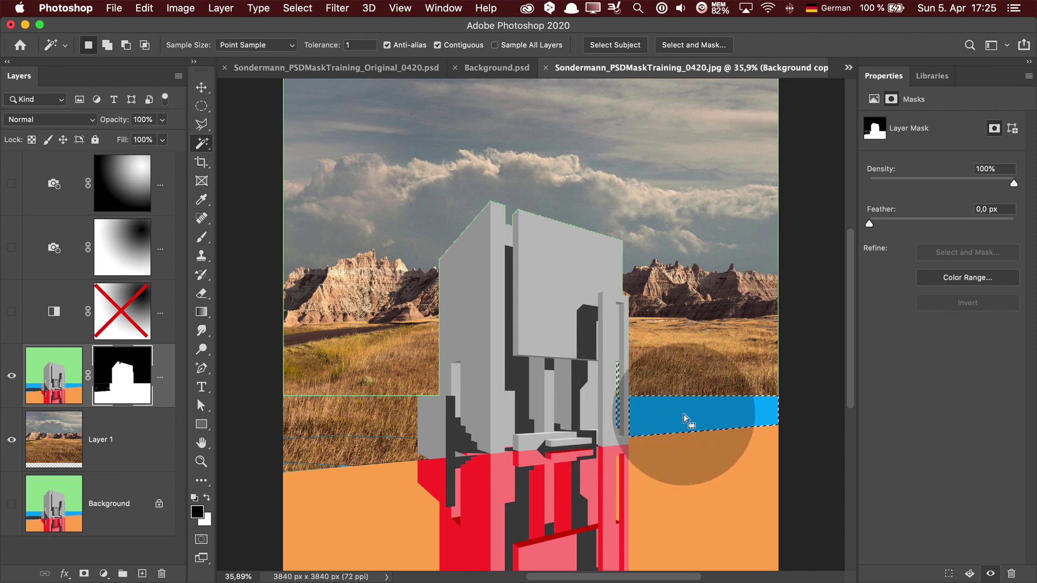
{"action": "left_click", "coordinate": [144, 8]}
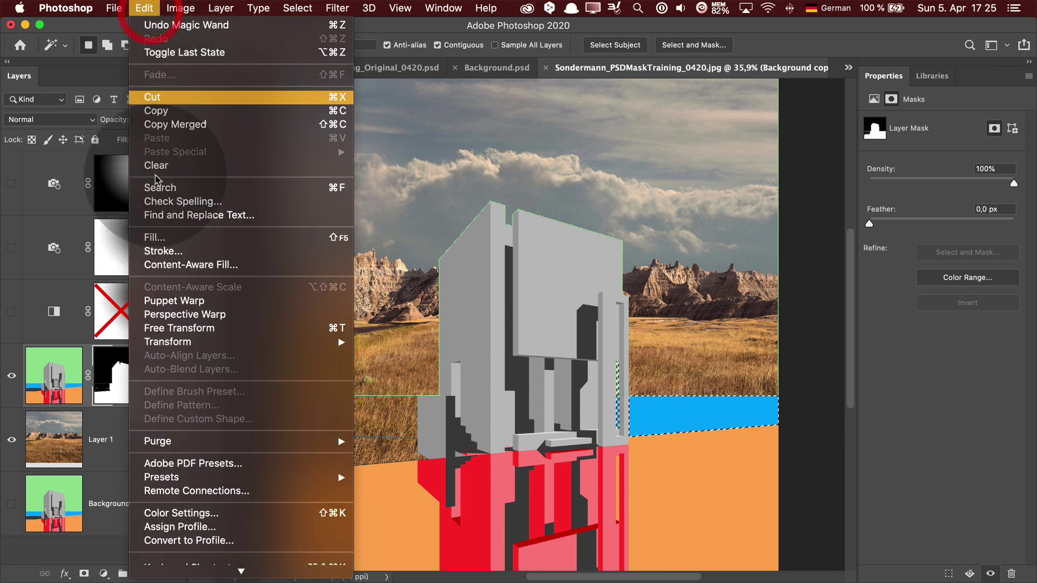
{"action": "left_click", "coordinate": [173, 237]}
{"action": "left_click", "coordinate": [592, 319]}
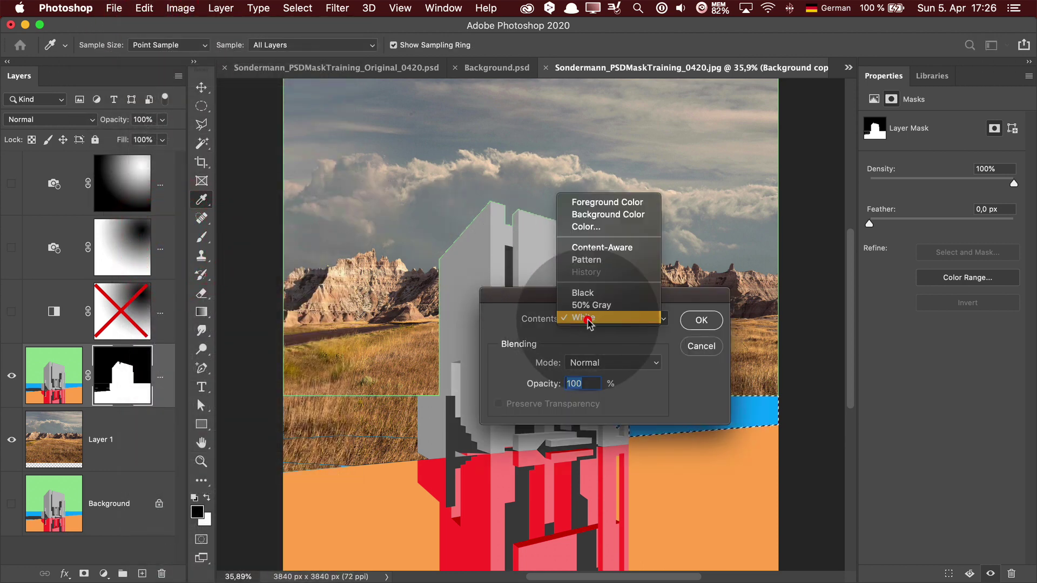
{"action": "left_click", "coordinate": [701, 320]}
{"action": "key", "text": "super+d"}
{"action": "key", "text": "w"}
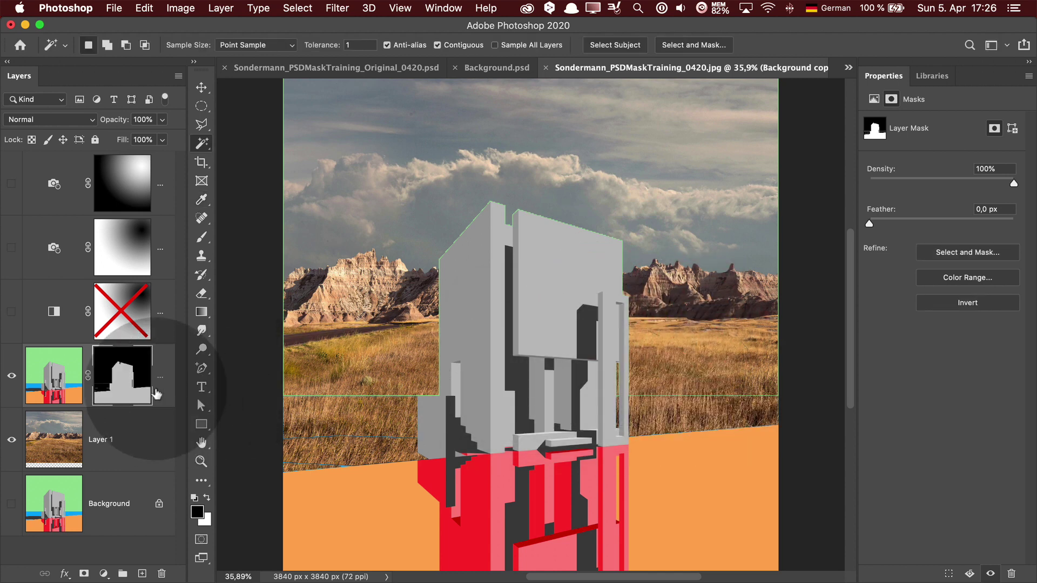
Display the Background copy's mask on its own and paint black over the thin white outer edge lines using a 492 px soft brush.
{"action": "left_click", "coordinate": [127, 371], "text": "alt"}
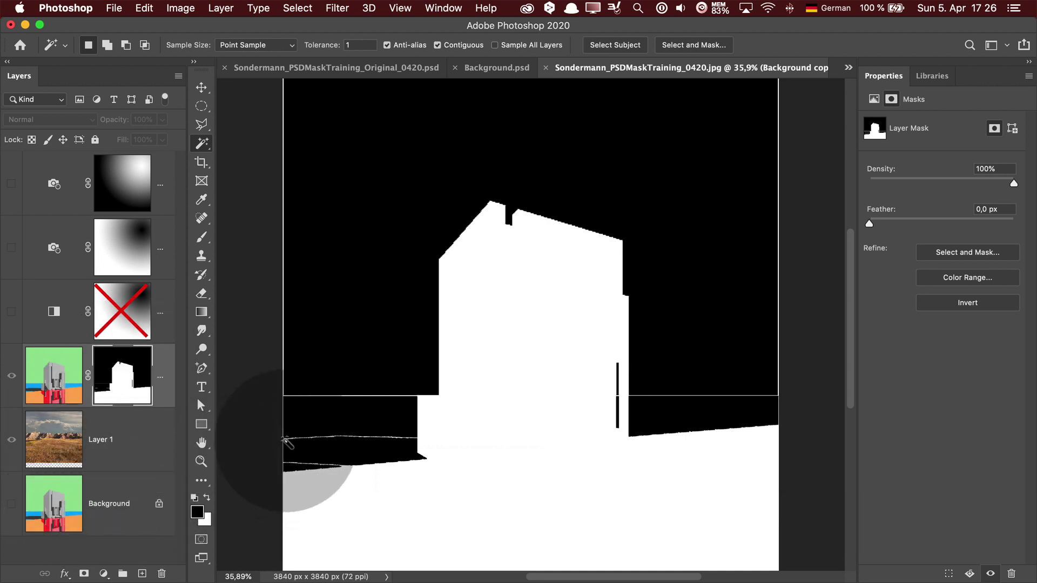
{"action": "scroll", "coordinate": [372, 328], "scroll_direction": "up", "scroll_amount": 2}
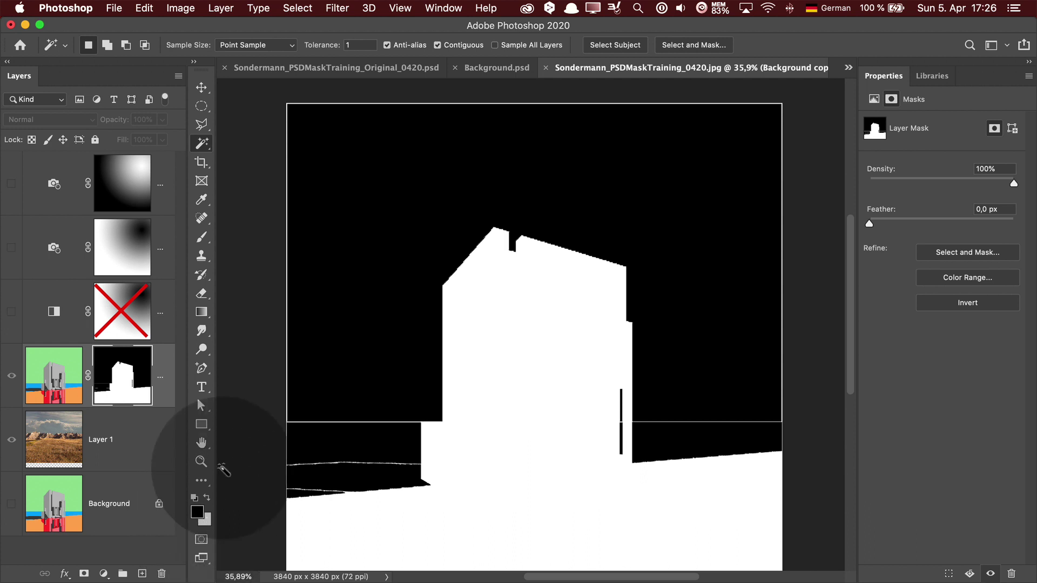
{"action": "left_click", "coordinate": [202, 237]}
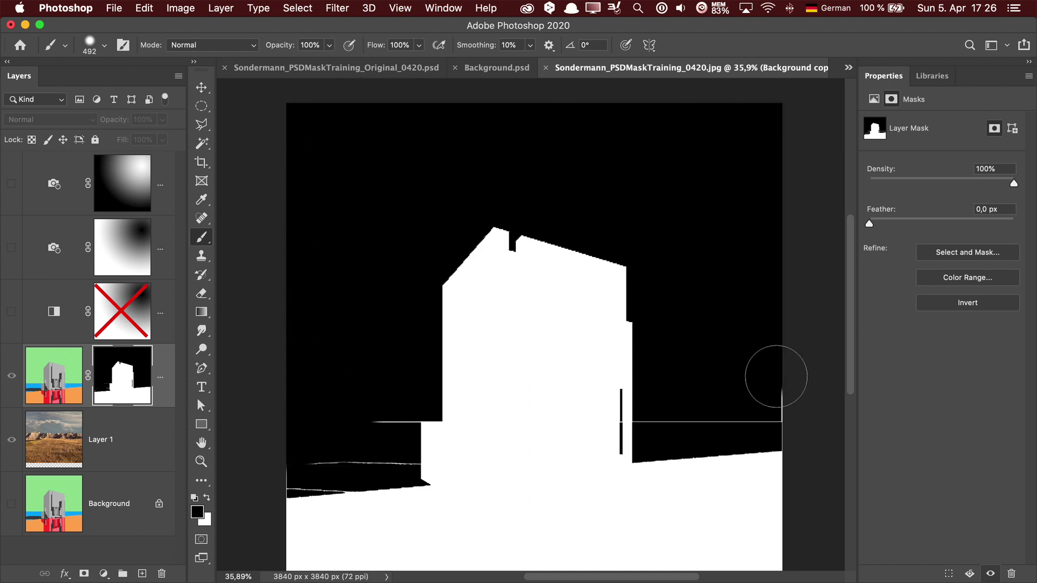
Reduce the brush size to 39 px and paint out the thin horizontal horizon lines on both sides of the tower in the mask.
{"action": "left_click", "coordinate": [105, 46]}
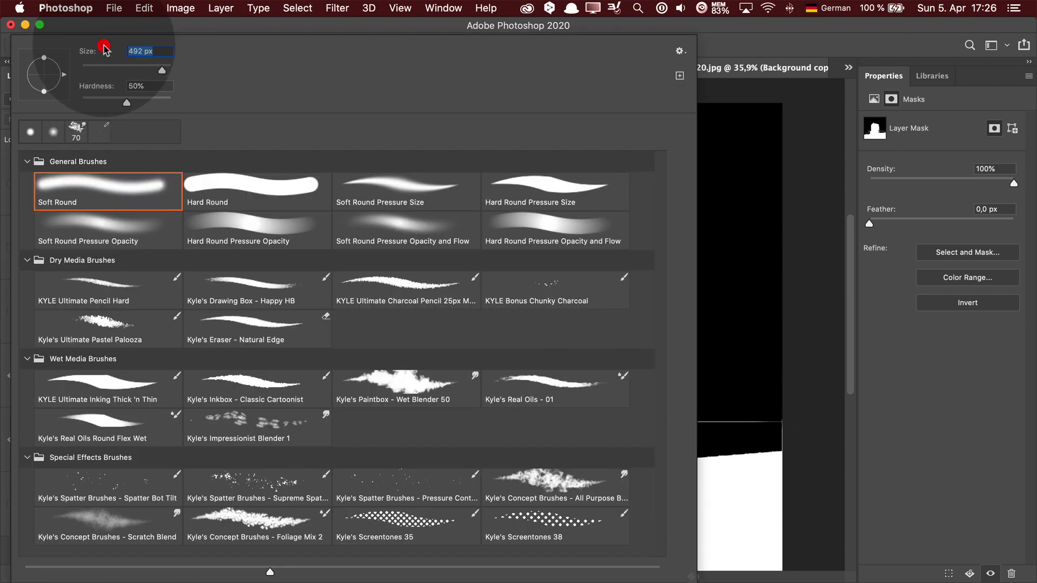
{"action": "left_click_drag", "start_coordinate": [160, 72], "coordinate": [111, 72]}
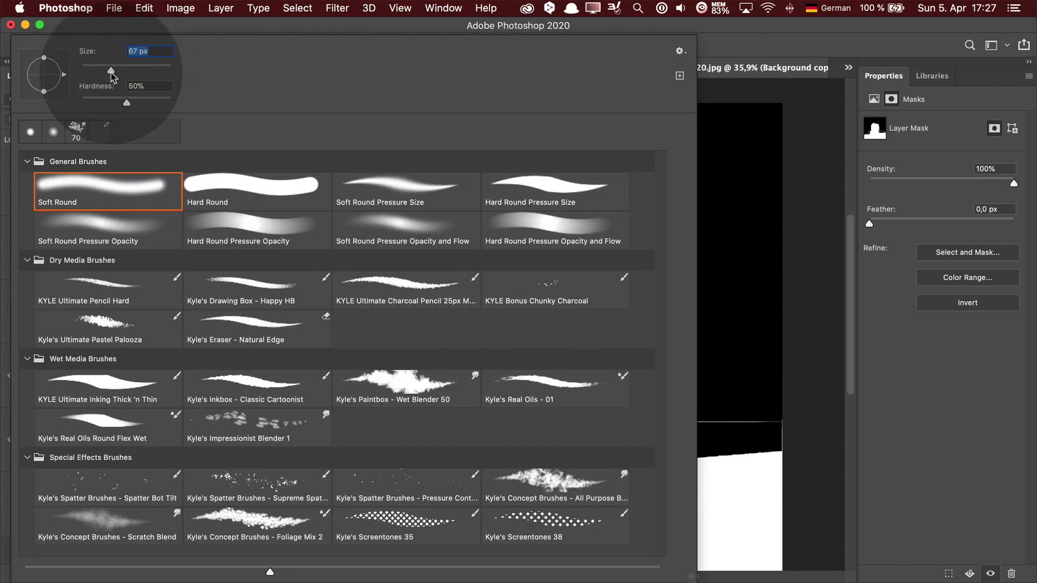
{"action": "left_click", "coordinate": [373, 422]}
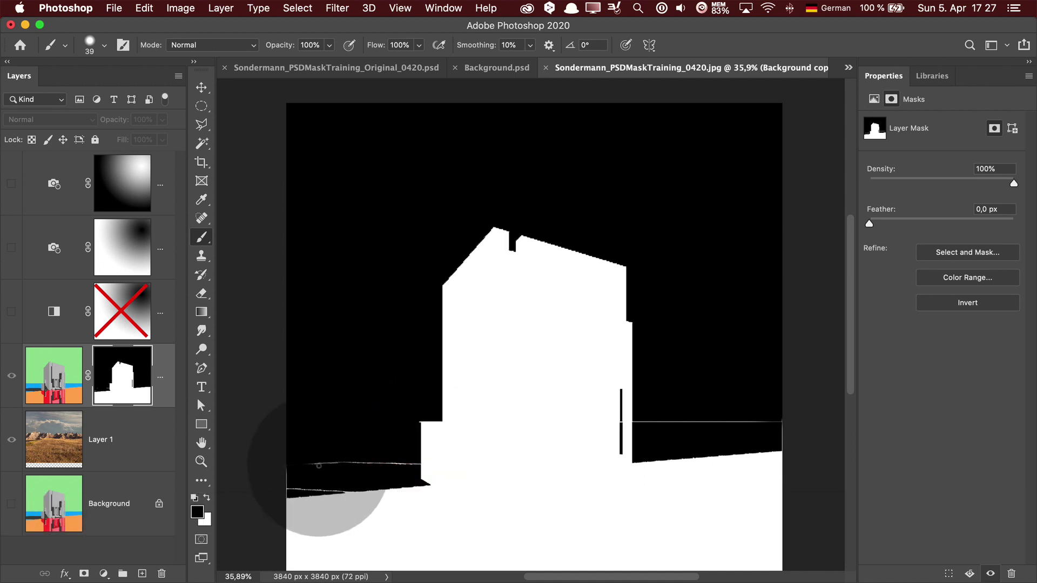
{"action": "left_click", "coordinate": [635, 423]}
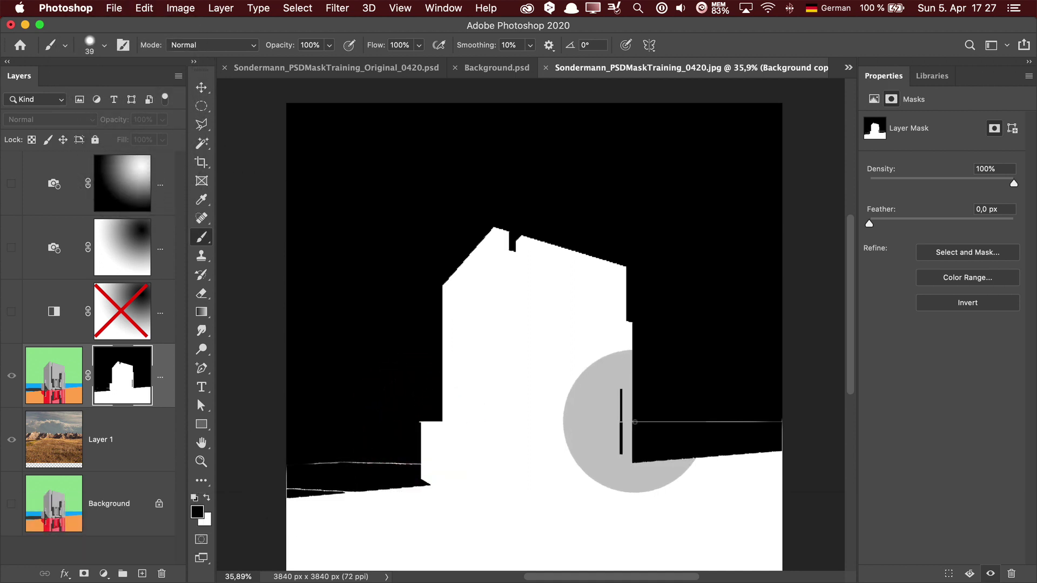
{"action": "left_click", "coordinate": [770, 420], "text": "shift"}
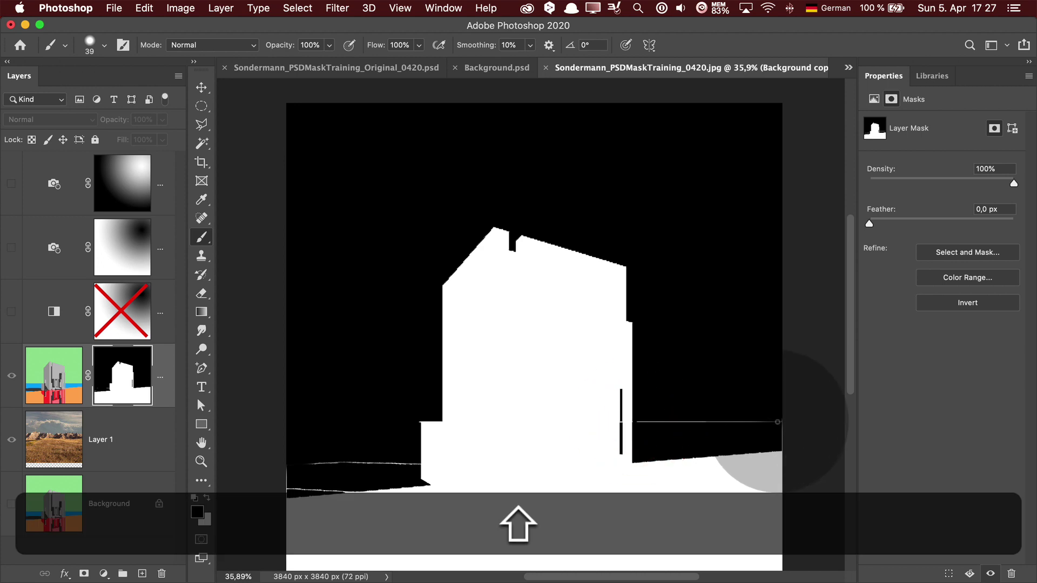
{"action": "left_click", "coordinate": [779, 423], "text": "shift"}
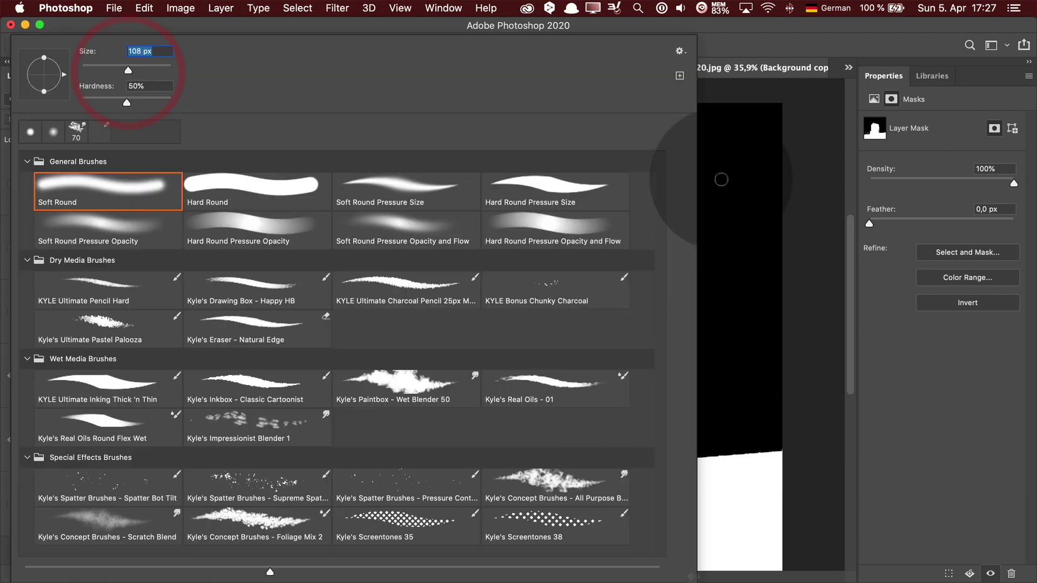
Paint black over the remaining horizon remnants beside the tower in the Background copy's mask with a 12 px brush, and return to the image view.
{"action": "left_click", "coordinate": [722, 179]}
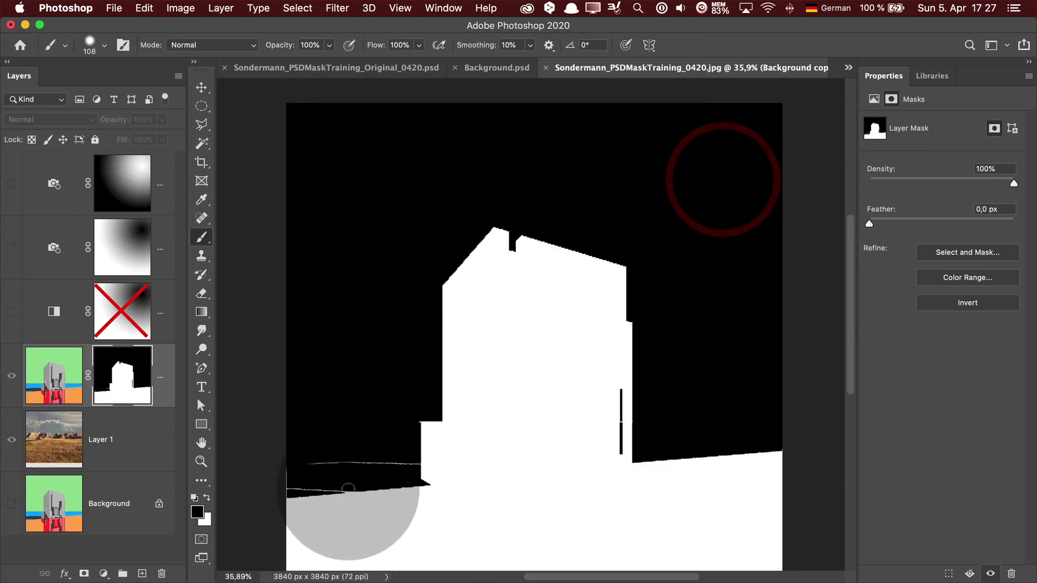
{"action": "left_click", "coordinate": [627, 422], "text": "super"}
{"action": "left_click", "coordinate": [622, 428], "text": "super"}
{"action": "left_click", "coordinate": [621, 429], "text": "super"}
{"action": "left_click", "coordinate": [622, 428], "text": "super"}
{"action": "left_click", "coordinate": [622, 429], "text": "super"}
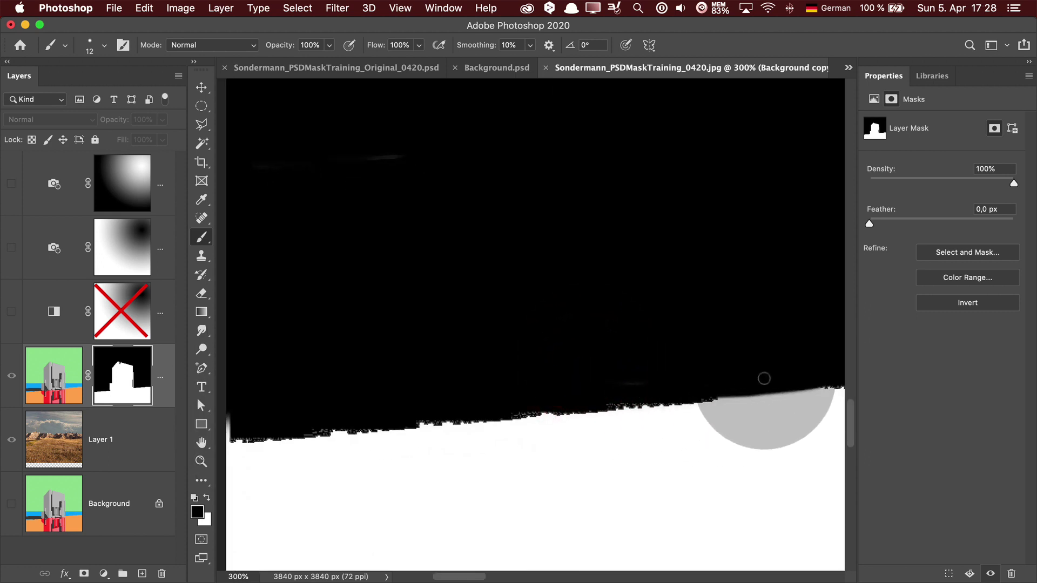
{"action": "key", "text": "super+0"}
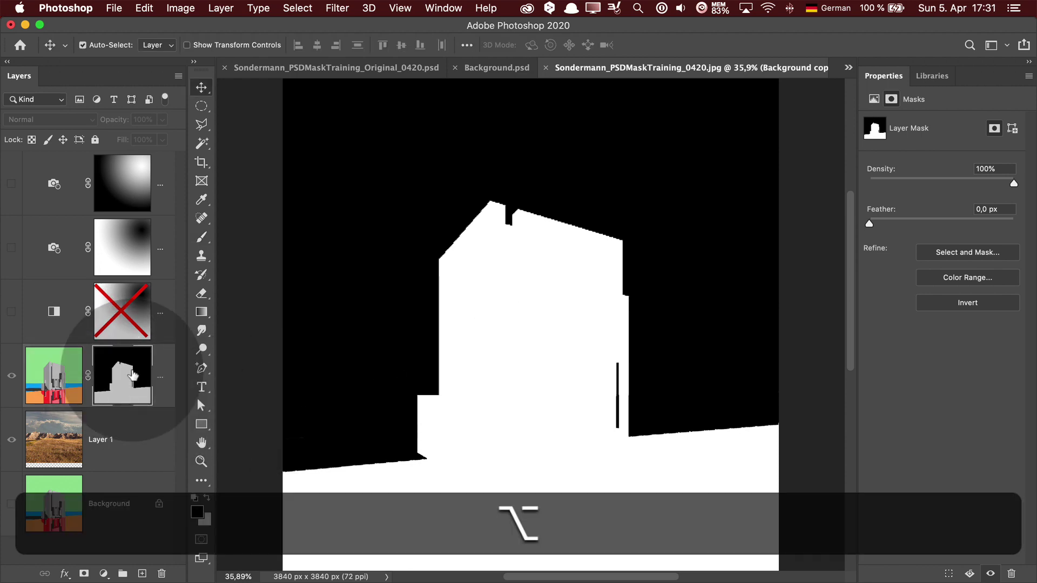
{"action": "left_click", "coordinate": [132, 375], "text": "alt"}
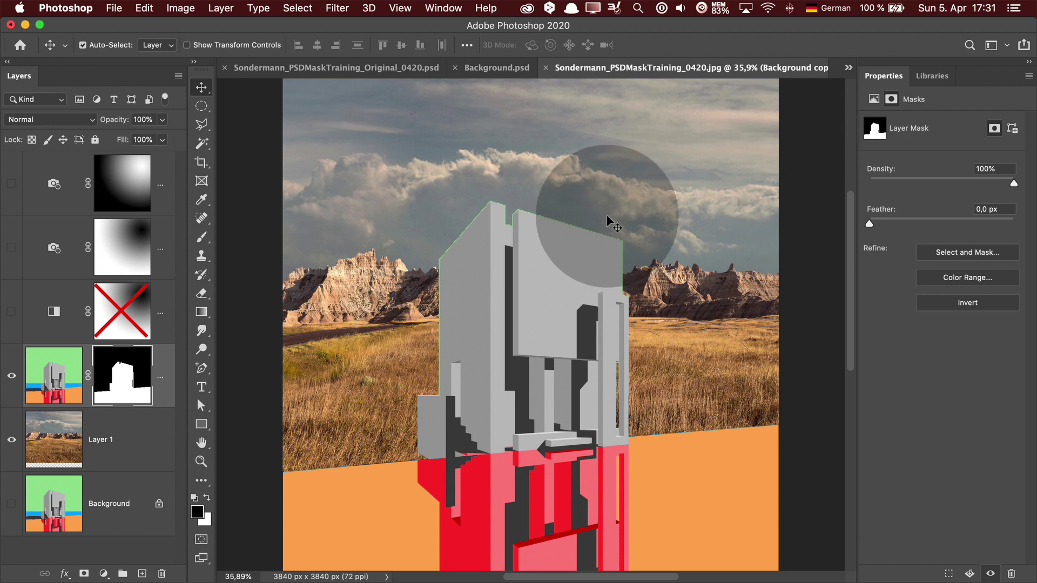
Select the green sky in the Background copy layer's image using the Magic Wand with a tolerance of 20.
{"action": "left_click", "coordinate": [73, 375]}
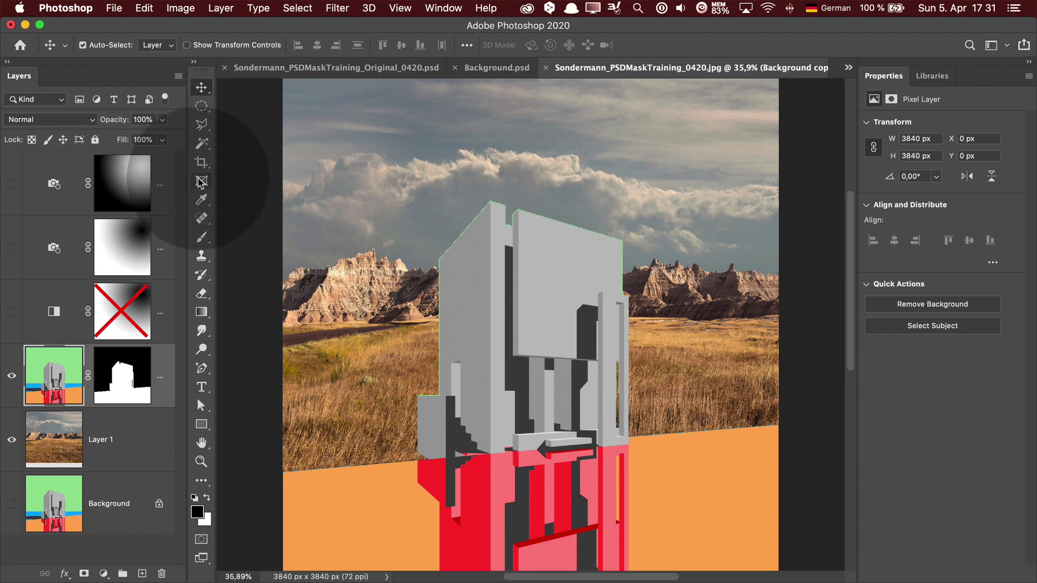
{"action": "left_click", "coordinate": [201, 143]}
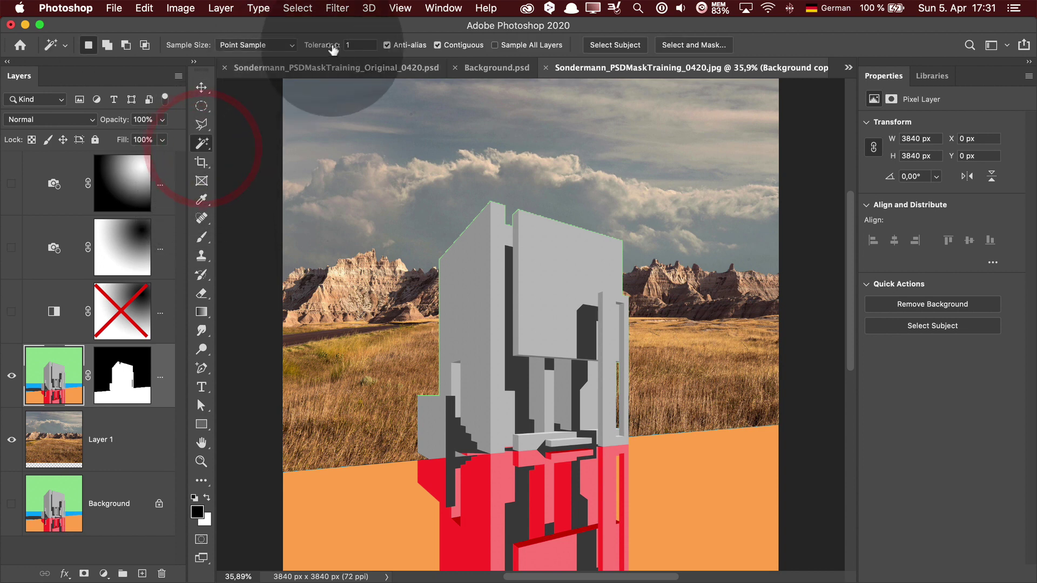
{"action": "left_click", "coordinate": [351, 45]}
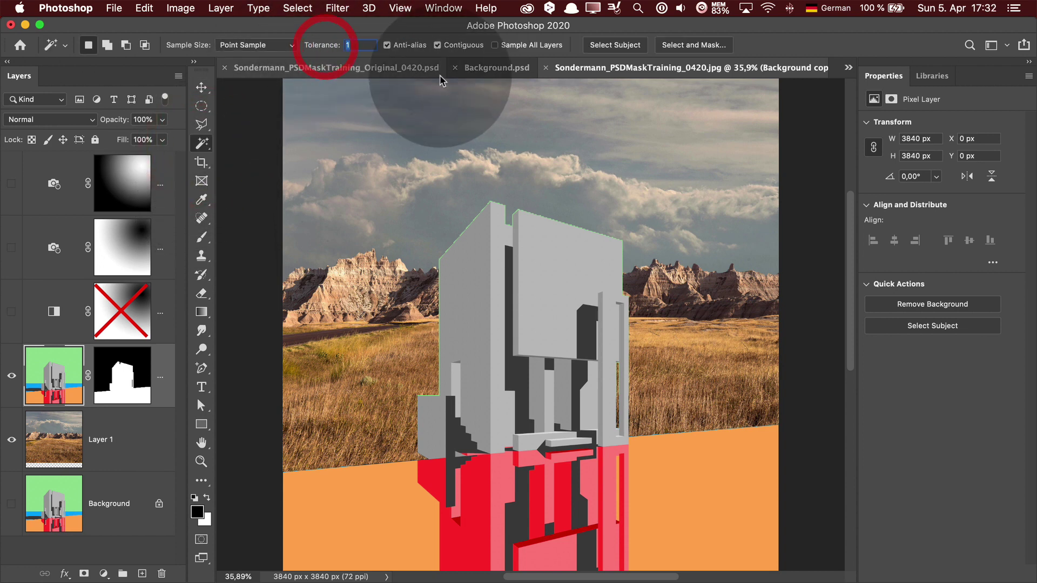
{"action": "type", "text": "0"}
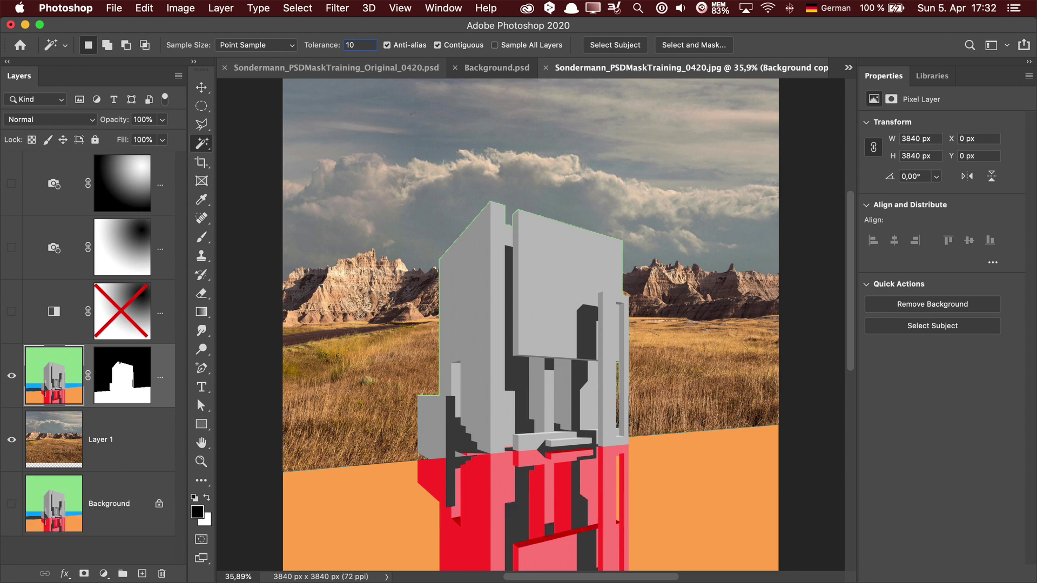
{"action": "key", "text": "BackSpace"}
{"action": "key", "text": "BackSpace"}
{"action": "type", "text": "20"}
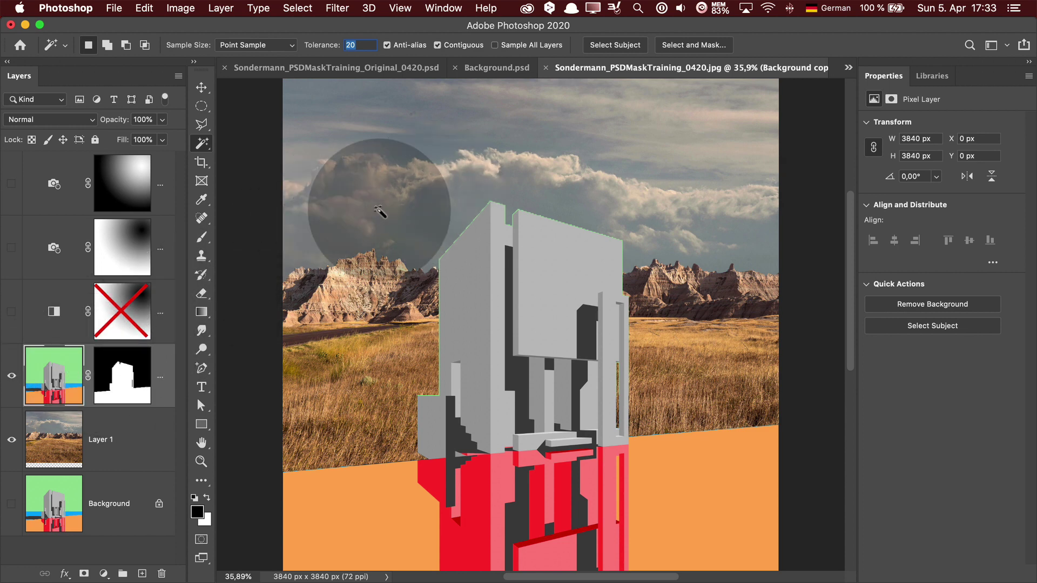
{"action": "left_click", "coordinate": [460, 183]}
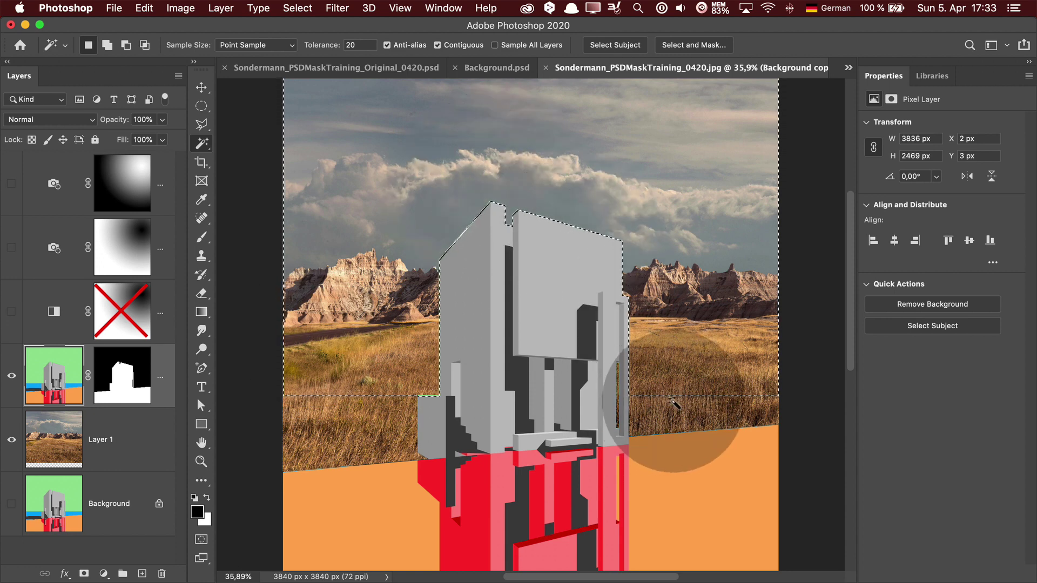
Fill the selected sky area with Black on the Background copy's layer mask and deselect.
{"action": "left_click", "coordinate": [125, 375]}
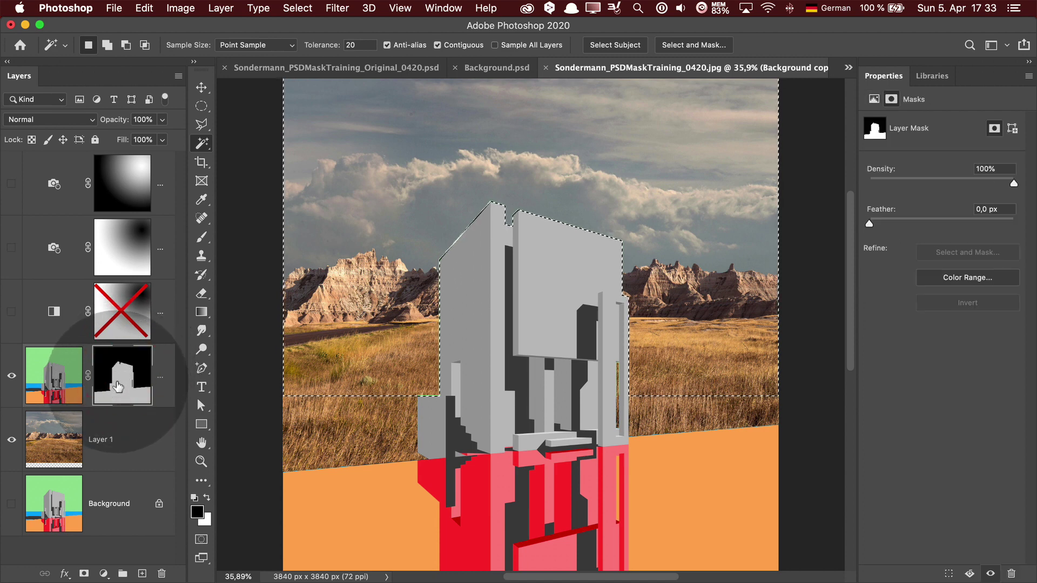
{"action": "left_click", "coordinate": [146, 7]}
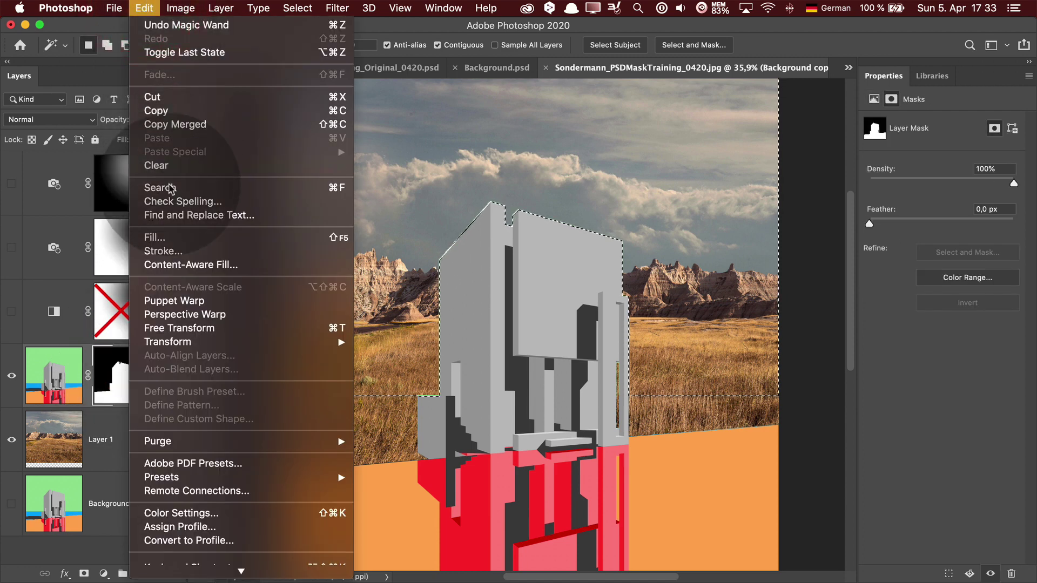
{"action": "left_click", "coordinate": [169, 235]}
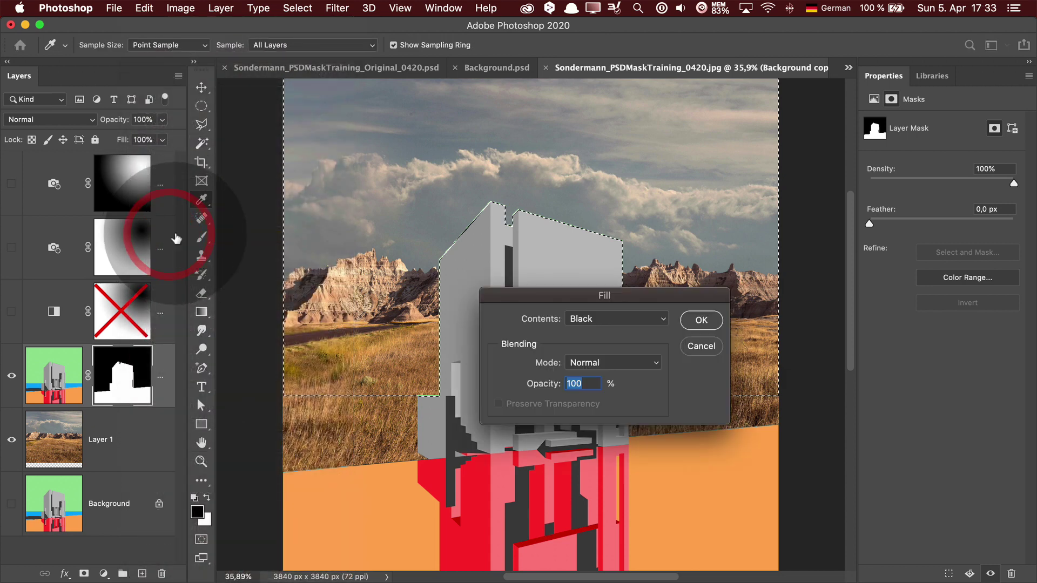
{"action": "left_click", "coordinate": [701, 321]}
{"action": "key", "text": "w"}
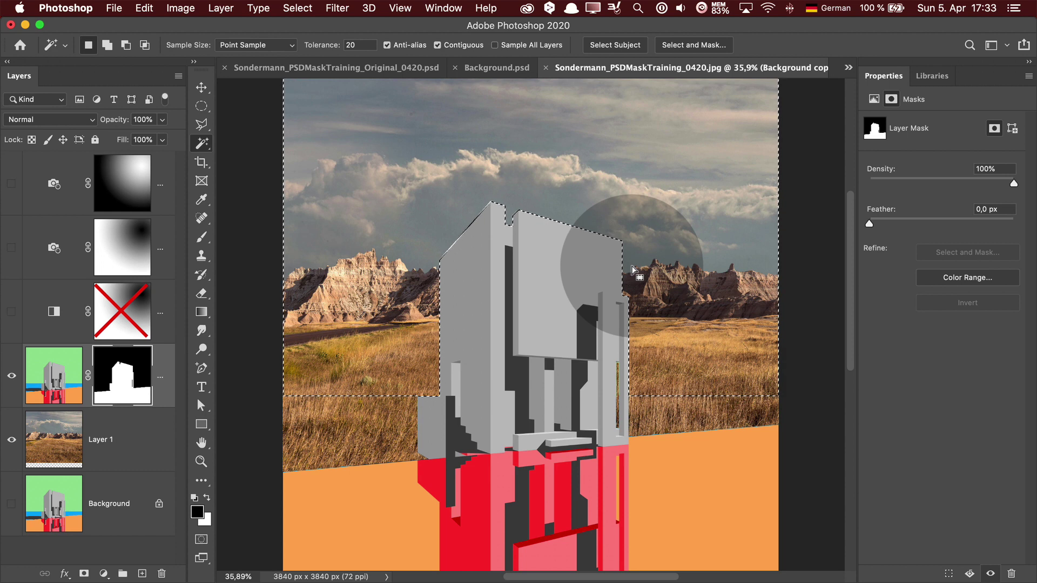
{"action": "key", "text": "super+d"}
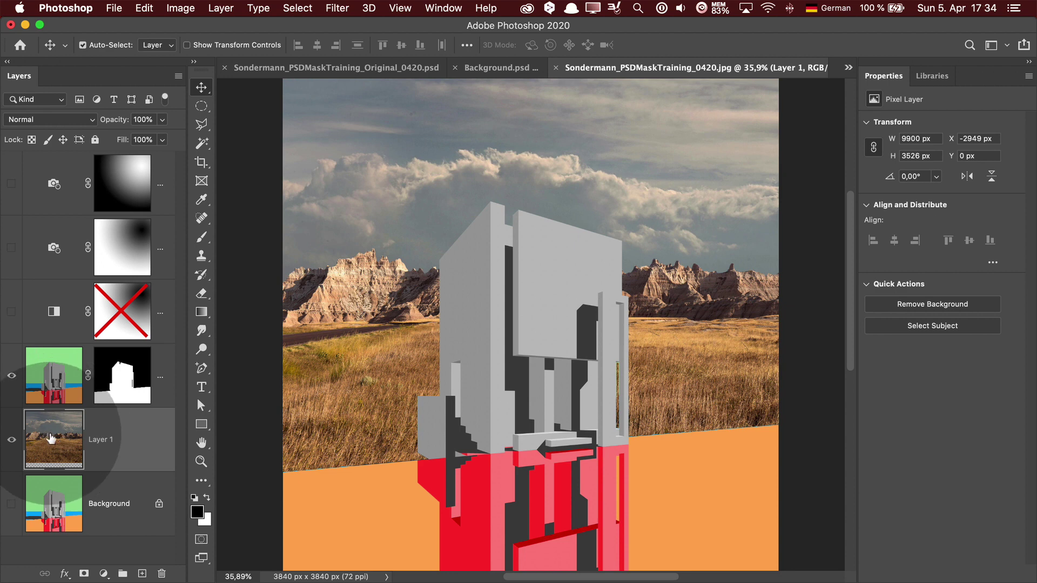
Move the landscape photo on Layer 1 lower, scale it to 135,72% and reposition it to cover the whole canvas.
{"action": "left_click_drag", "start_coordinate": [413, 222], "coordinate": [372, 306]}
{"action": "key", "text": "super+minus"}
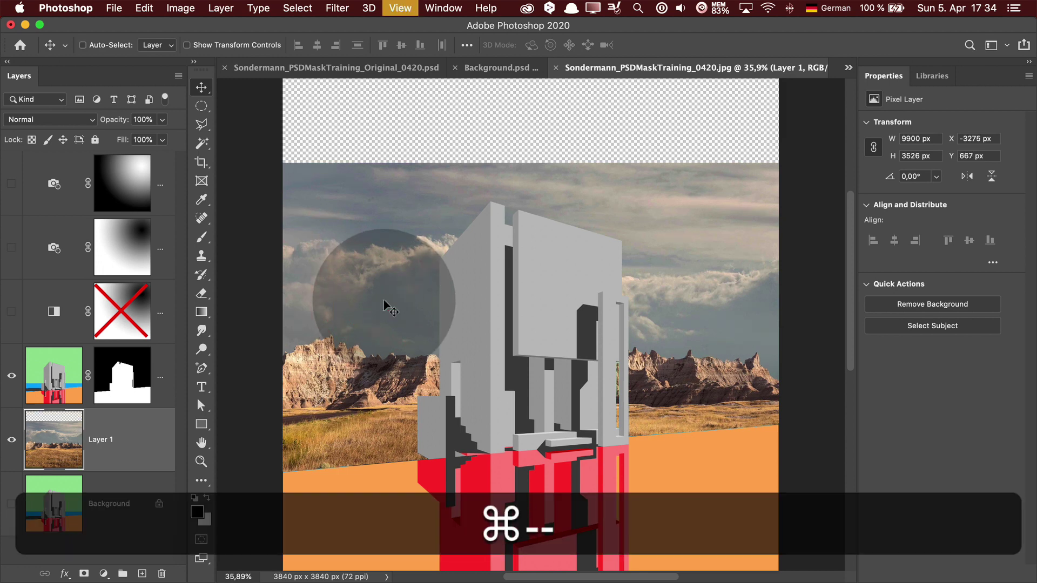
{"action": "key", "text": "super+minus"}
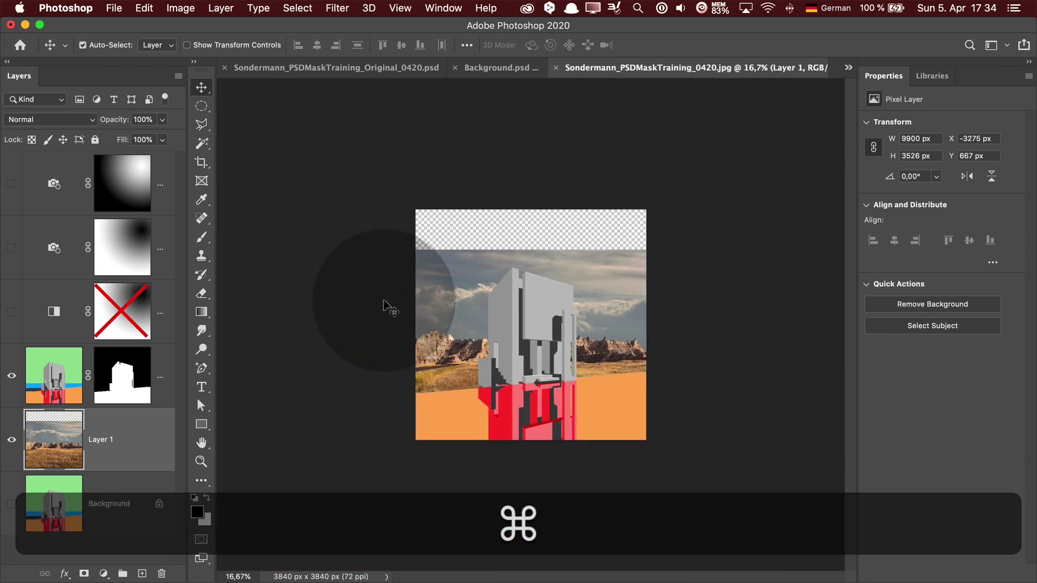
{"action": "key", "text": "super+t"}
{"action": "key", "text": "super+t"}
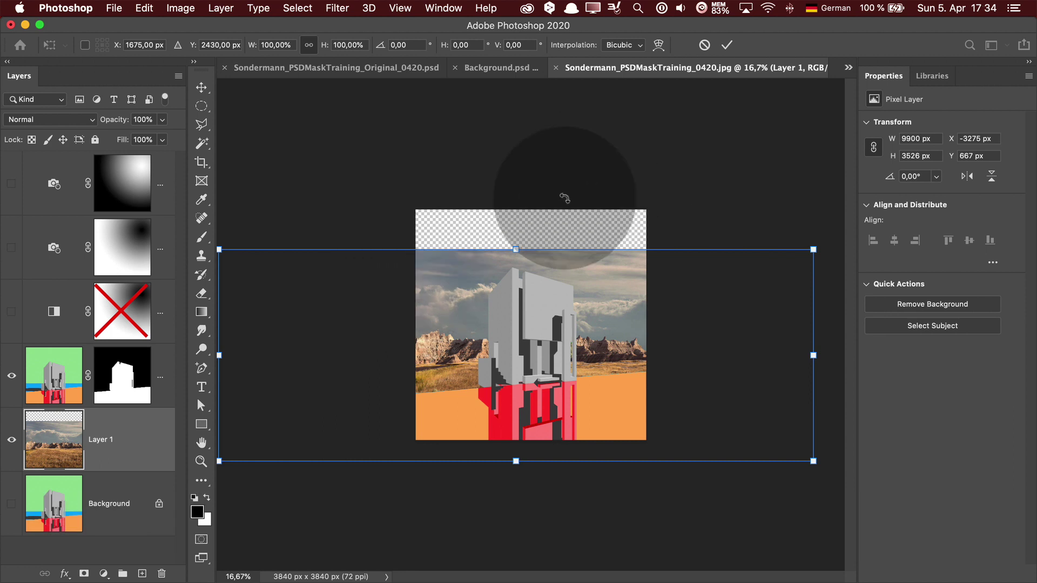
{"action": "left_click_drag", "start_coordinate": [534, 249], "coordinate": [535, 174]}
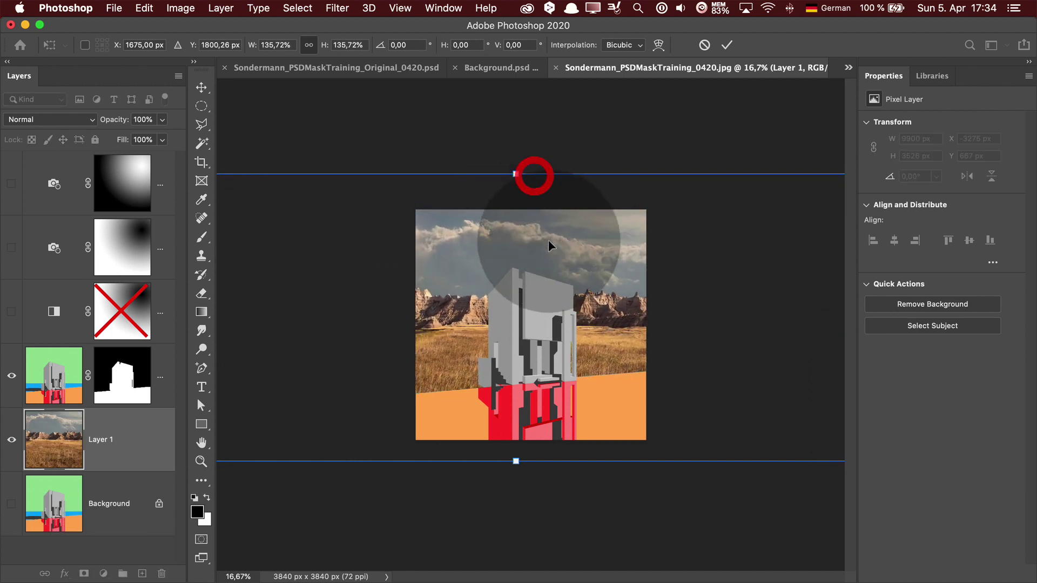
{"action": "left_click_drag", "start_coordinate": [560, 287], "coordinate": [562, 322]}
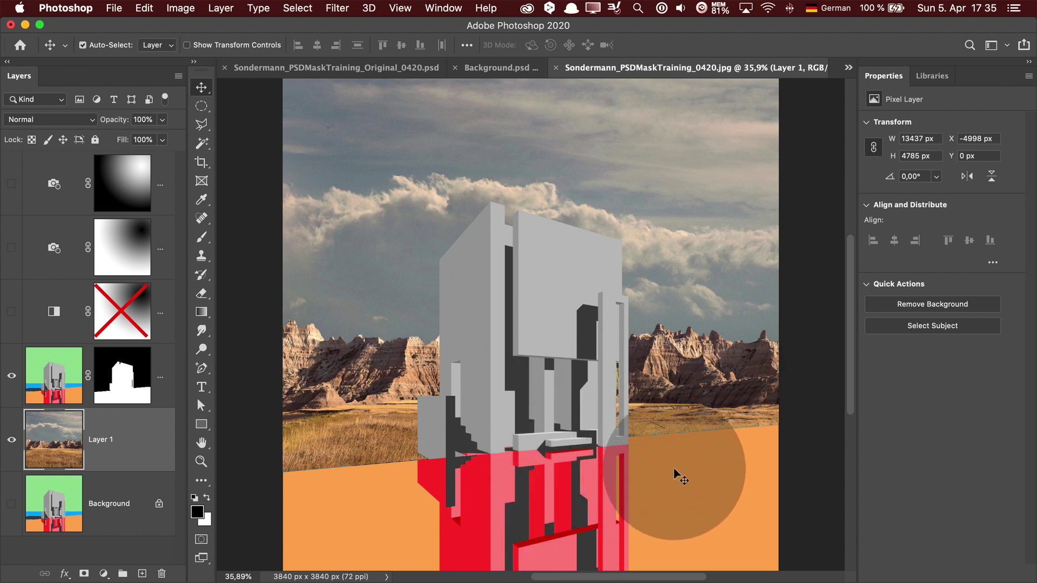
Select the orange ground on both sides of the tower in the Background copy's image using the Magic Wand with Contiguous off.
{"action": "left_click", "coordinate": [64, 377]}
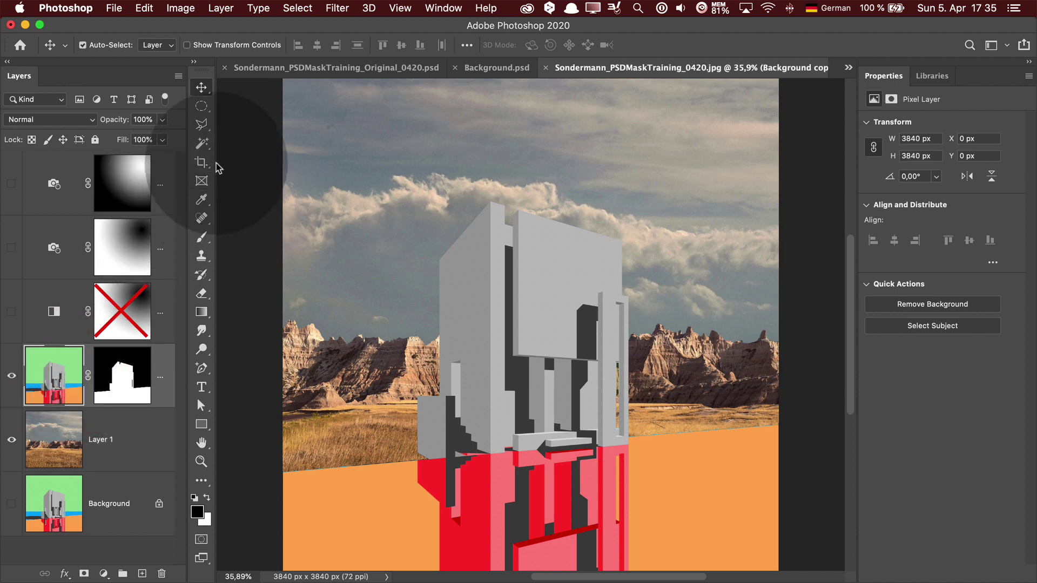
{"action": "left_click", "coordinate": [201, 144]}
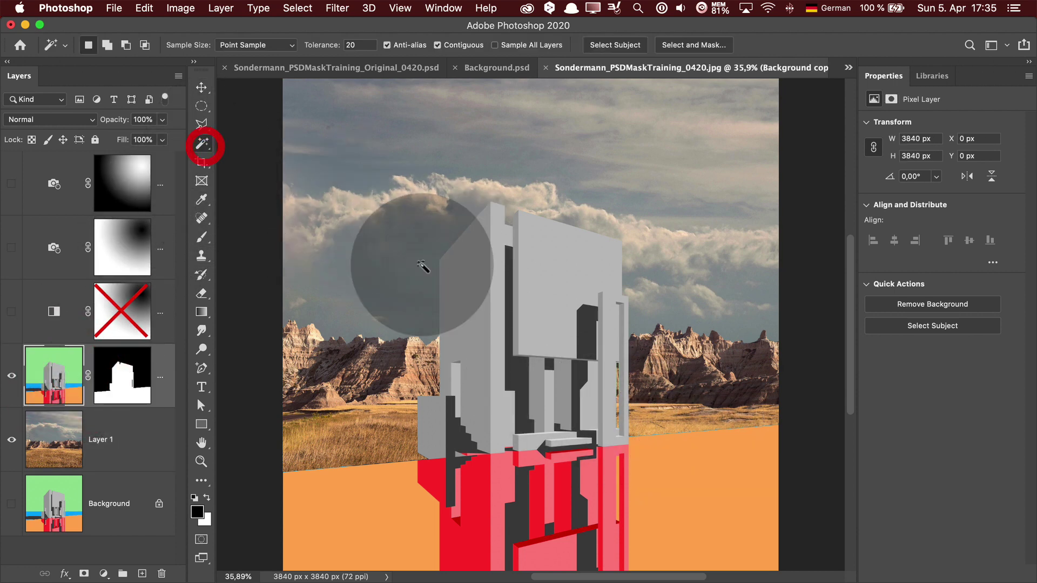
{"action": "left_click", "coordinate": [676, 458]}
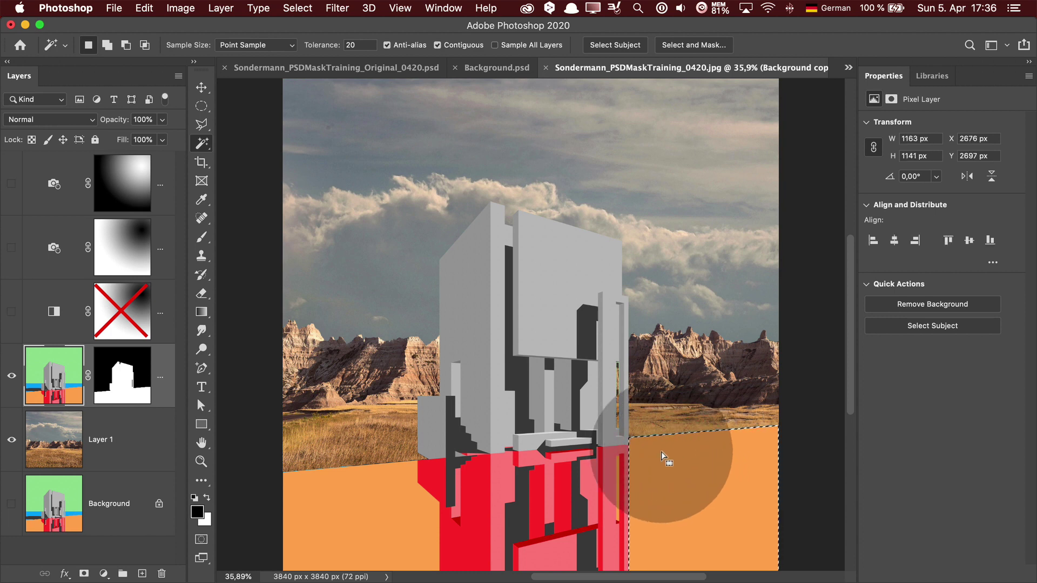
{"action": "left_click", "coordinate": [438, 45]}
{"action": "left_click", "coordinate": [398, 494], "text": "shift"}
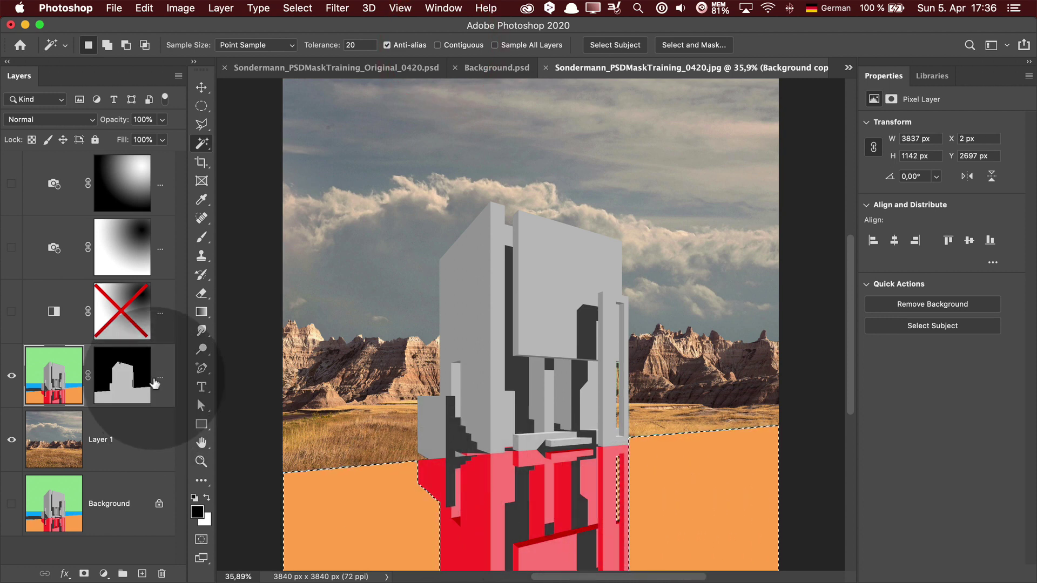
Add a Solid Color fill layer over the selected ground with the muted brown colour 6f5e5e.
{"action": "left_click", "coordinate": [106, 573]}
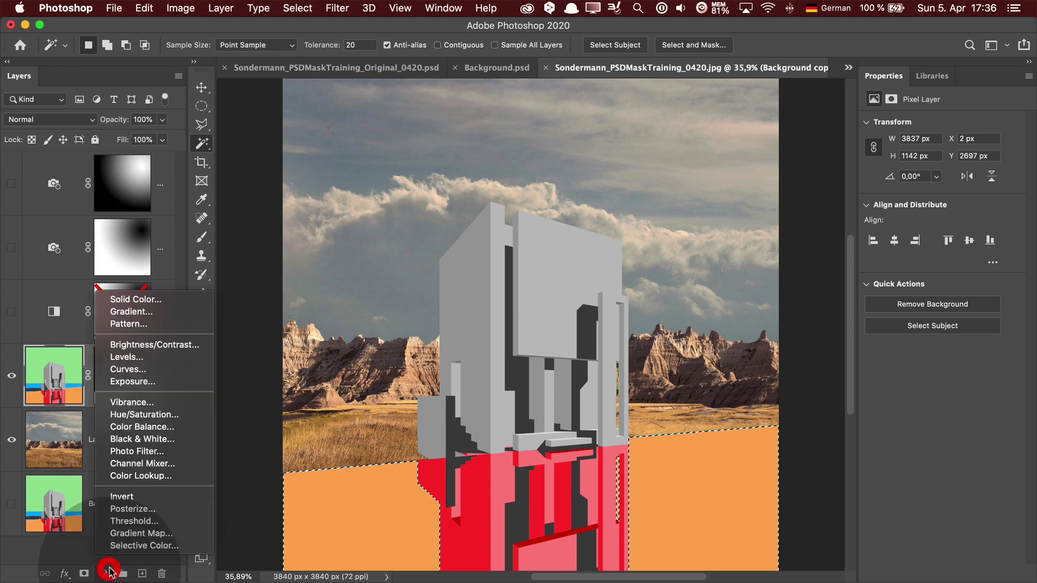
{"action": "left_click", "coordinate": [170, 302]}
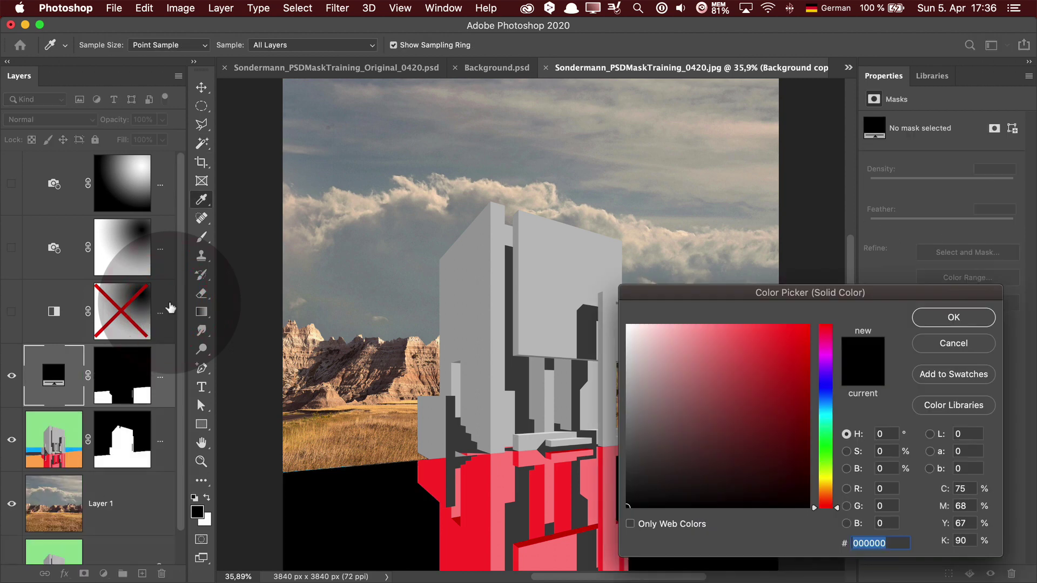
{"action": "left_click", "coordinate": [645, 404]}
{"action": "mouse_move", "coordinate": [646, 404]}
{"action": "left_mouse_down"}
{"action": "mouse_move", "coordinate": [643, 417]}
{"action": "mouse_move", "coordinate": [625, 410]}
{"action": "mouse_move", "coordinate": [604, 436]}
{"action": "left_mouse_up"}
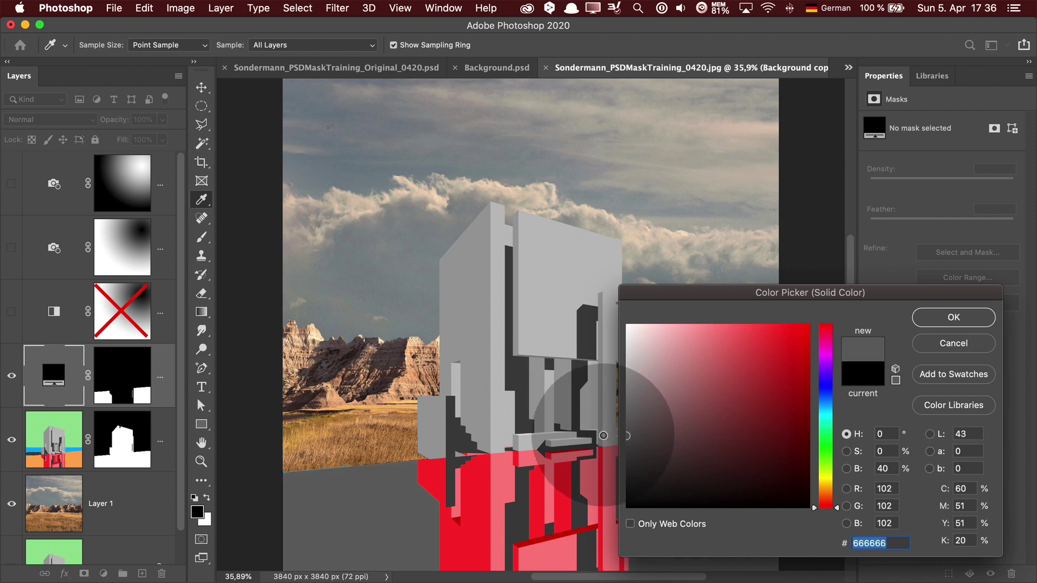
{"action": "left_click_drag", "start_coordinate": [640, 433], "coordinate": [656, 426]}
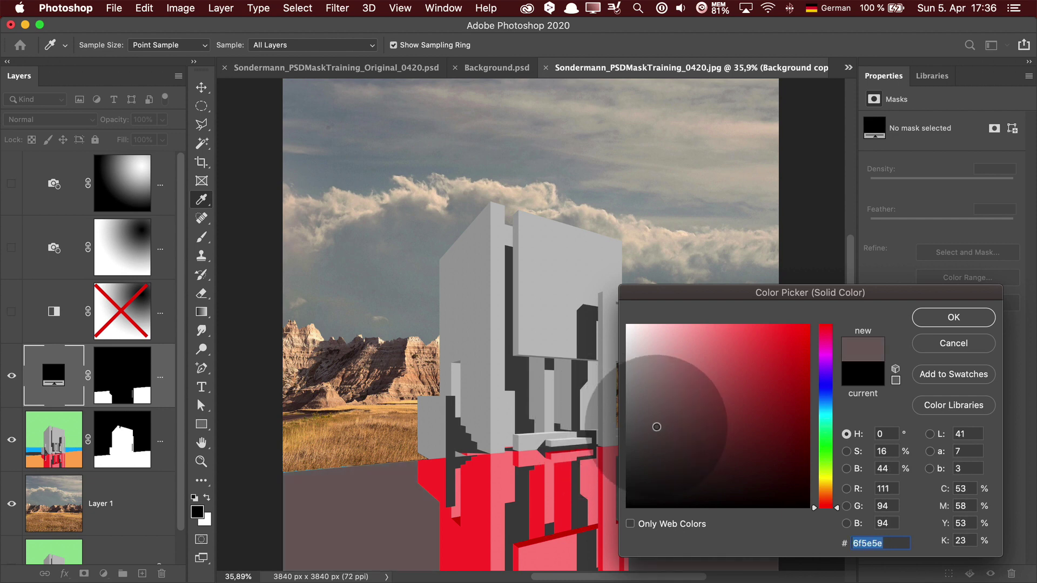
{"action": "left_click", "coordinate": [954, 318]}
{"action": "key", "text": "w"}
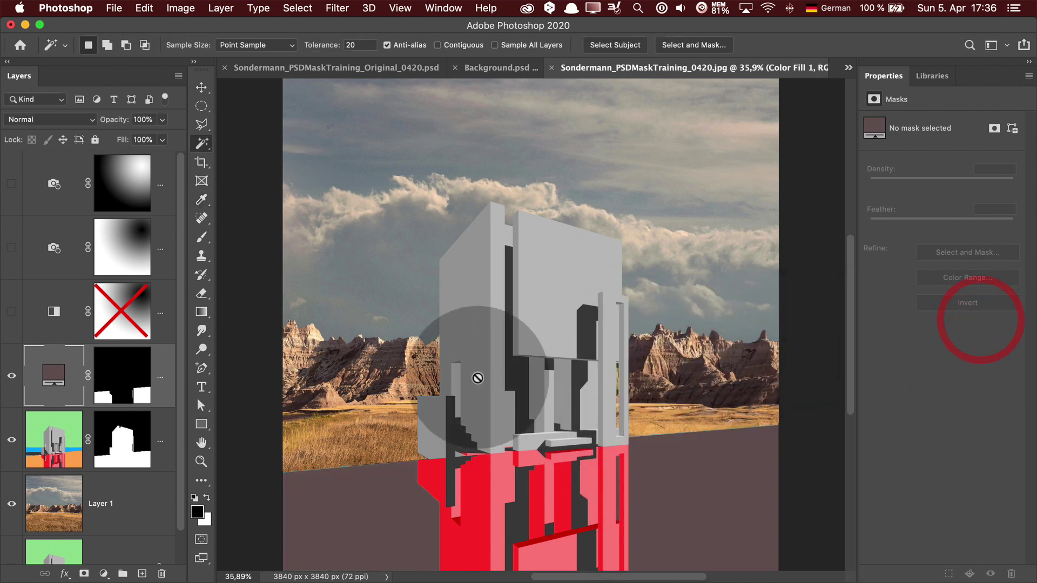
Change the ground's Solid Color fill to the lighter reddish brown 826868.
{"action": "left_click", "coordinate": [121, 385]}
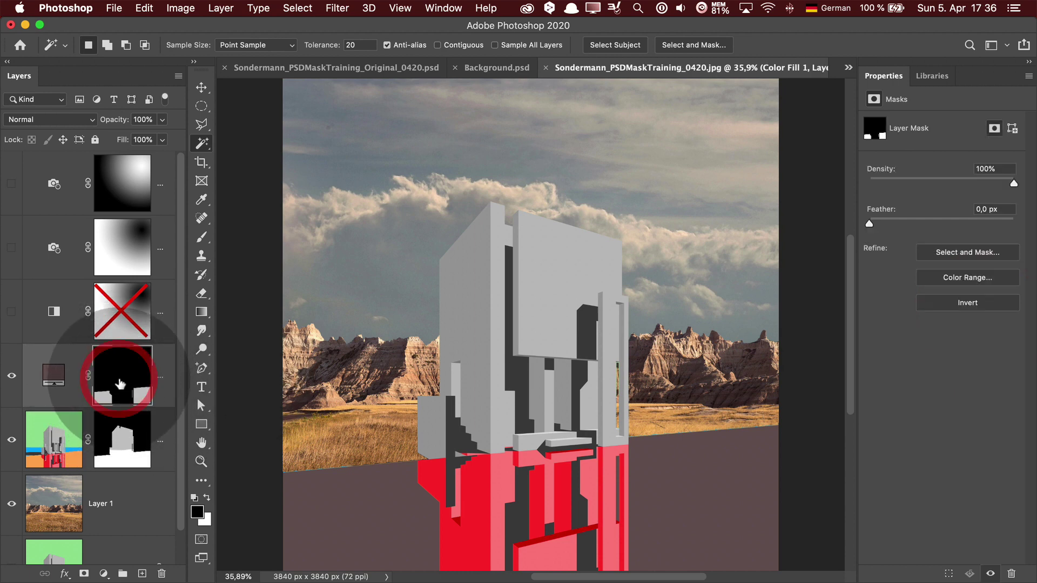
{"action": "left_click", "coordinate": [57, 378]}
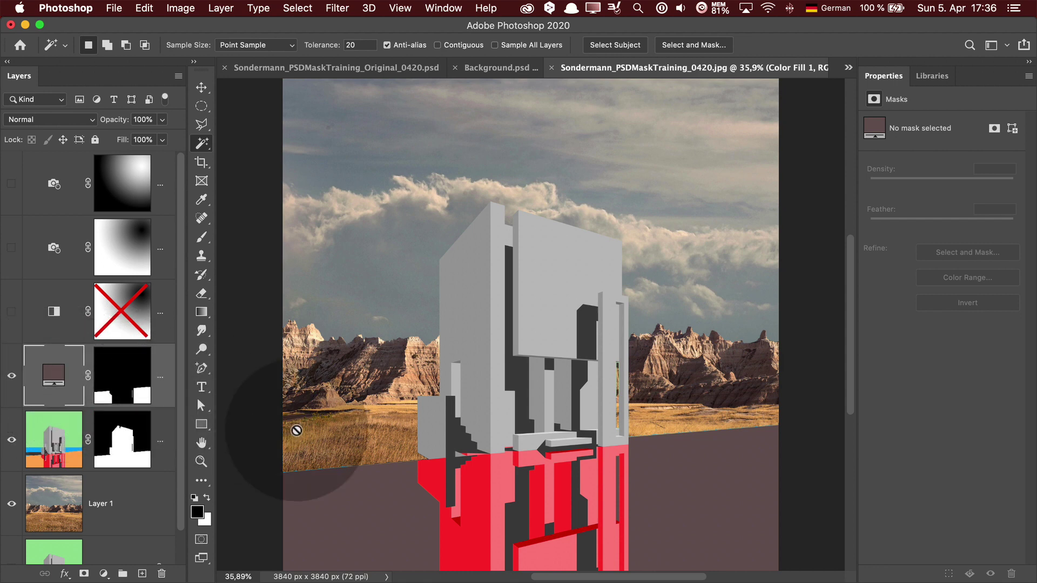
{"action": "double_click", "coordinate": [54, 376]}
{"action": "mouse_move", "coordinate": [659, 428]}
{"action": "left_mouse_down"}
{"action": "mouse_move", "coordinate": [741, 378]}
{"action": "mouse_move", "coordinate": [724, 403]}
{"action": "mouse_move", "coordinate": [713, 388]}
{"action": "mouse_move", "coordinate": [662, 412]}
{"action": "left_mouse_up"}
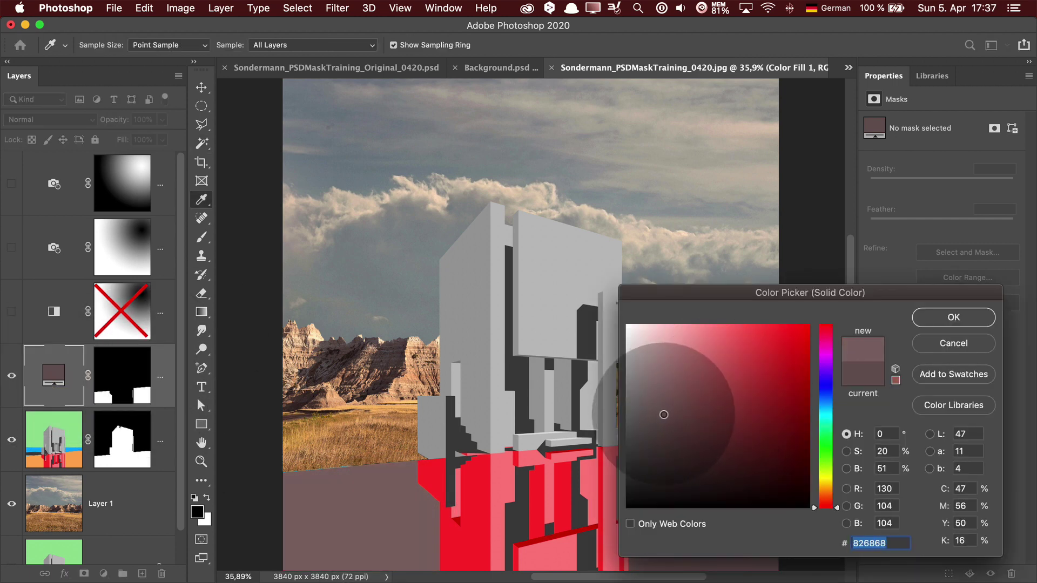
{"action": "left_click", "coordinate": [953, 317]}
{"action": "key", "text": "w"}
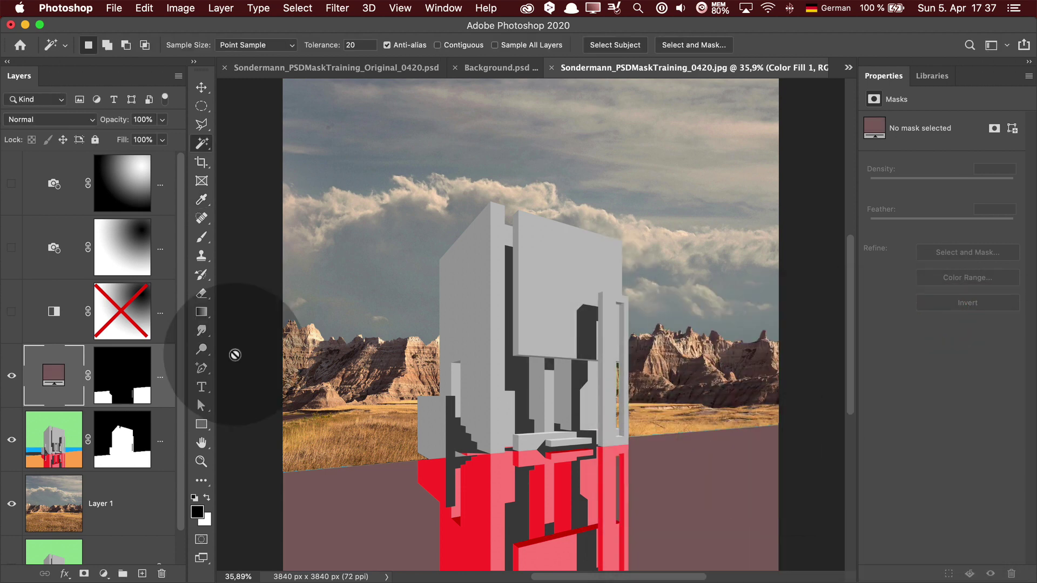
Show only the Background copy layer to check the original orange ground, and restore the visibility of the other layers.
{"action": "left_click", "coordinate": [12, 443], "text": "alt"}
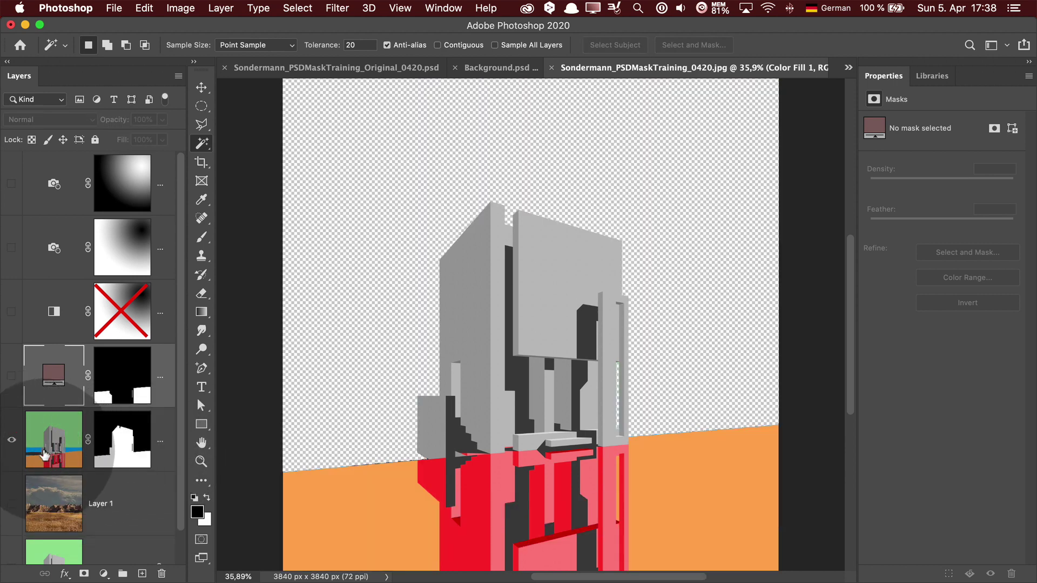
{"action": "left_click", "coordinate": [10, 443], "text": "alt"}
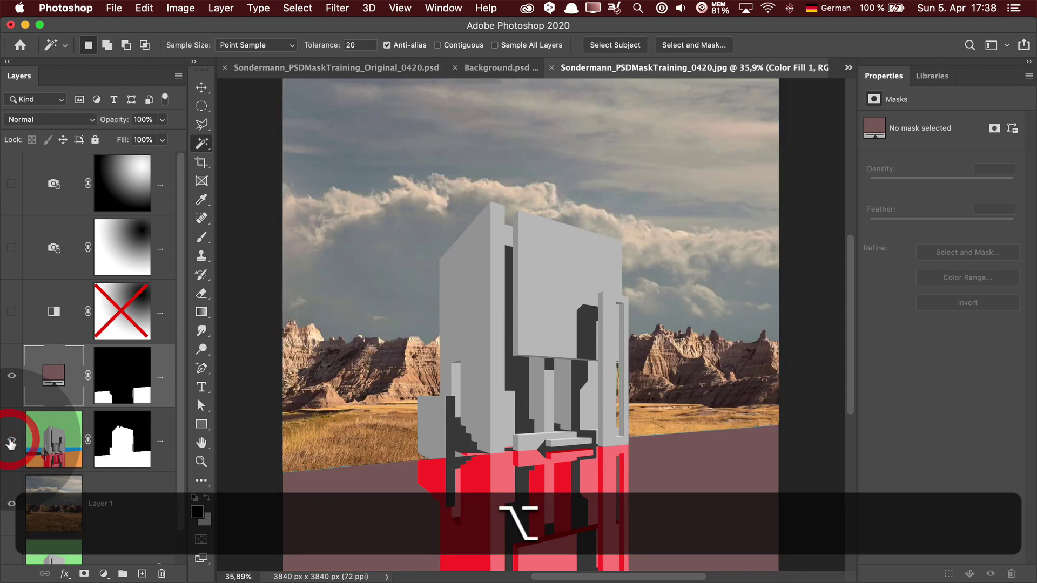
Show only the Background copy layer, disable its layer mask and make its image active for selecting.
{"action": "left_click", "coordinate": [11, 443], "text": "alt"}
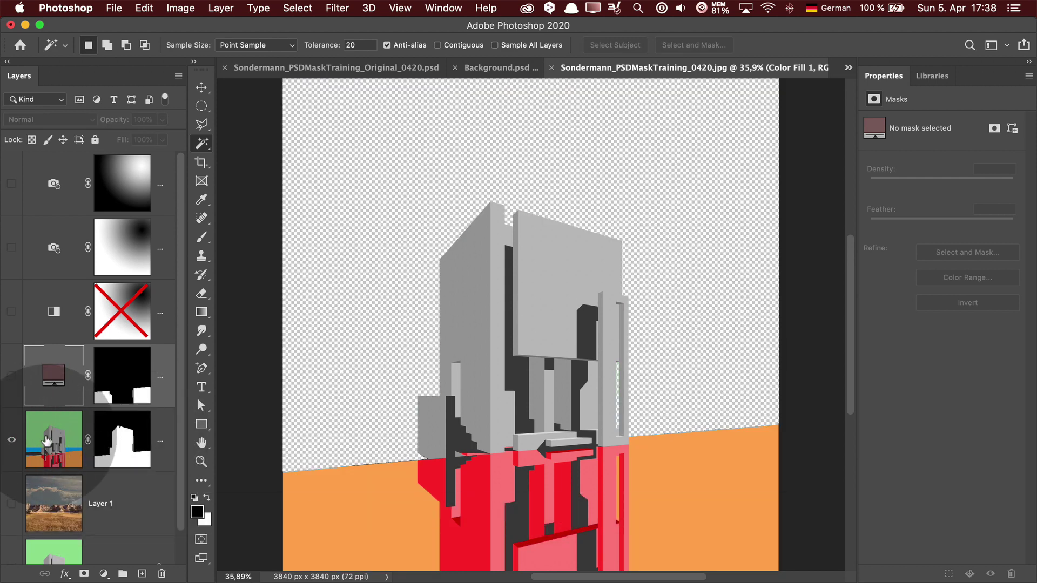
{"action": "key", "text": "shift"}
{"action": "left_click", "coordinate": [140, 444], "text": "shift"}
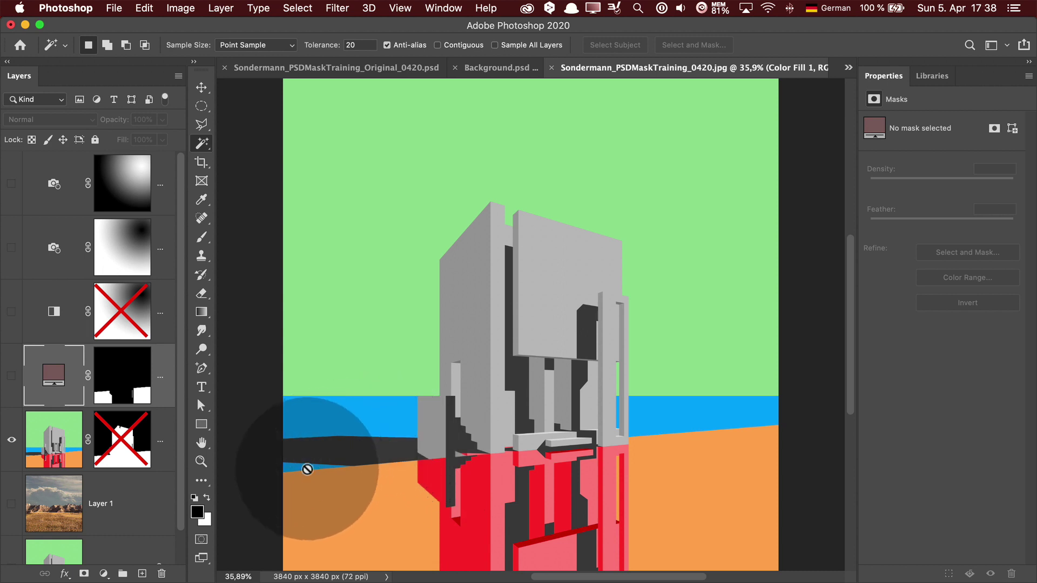
{"action": "left_click", "coordinate": [46, 427]}
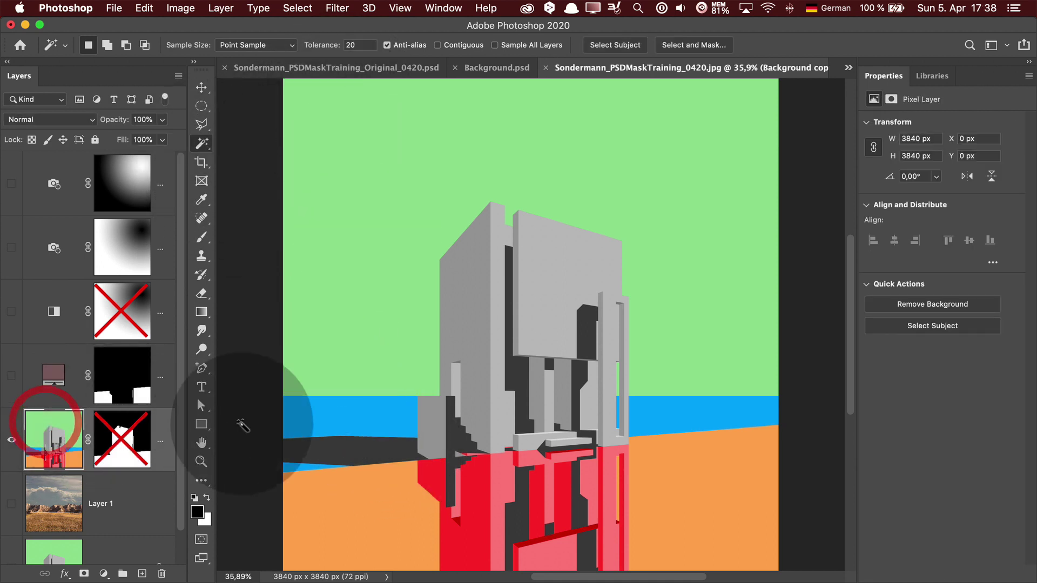
Select only the dark strip left of the tower using the Magic Wand with Contiguous on, and restore the other layers and the mask.
{"action": "left_click", "coordinate": [354, 451]}
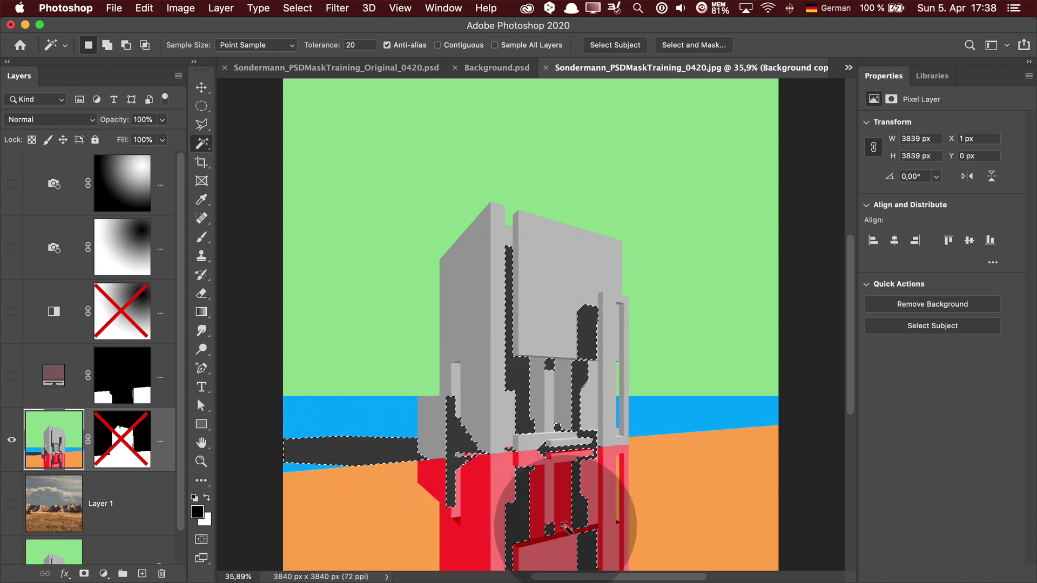
{"action": "left_click", "coordinate": [437, 45]}
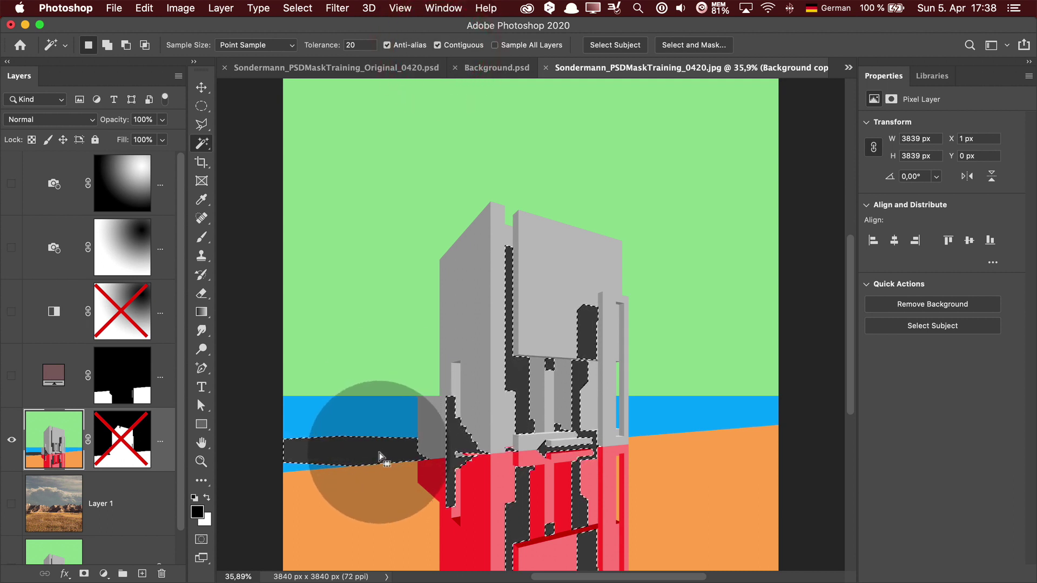
{"action": "key", "text": "cmd+d"}
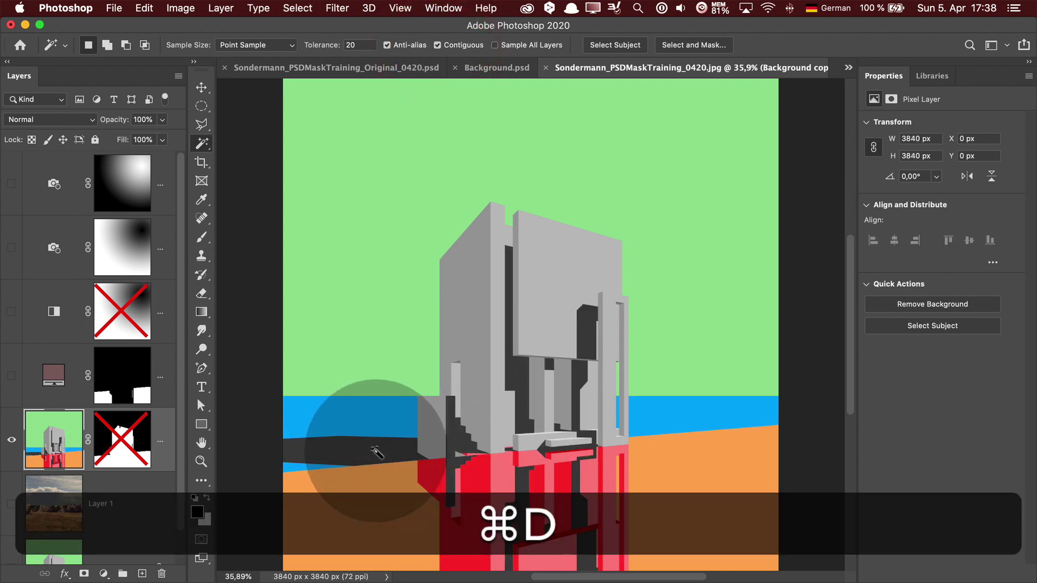
{"action": "left_click", "coordinate": [376, 455]}
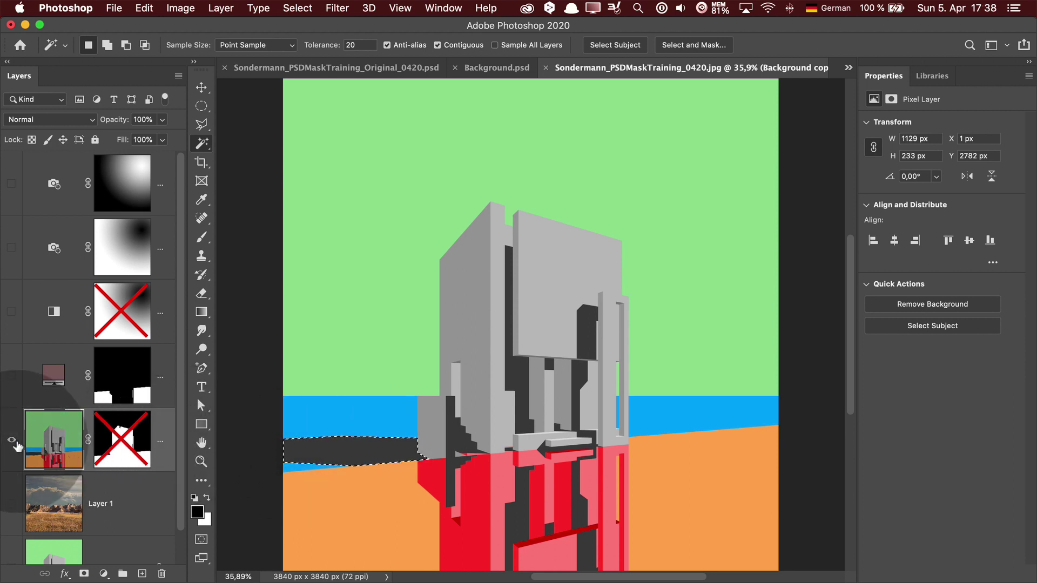
{"action": "left_click", "coordinate": [12, 443], "text": "alt"}
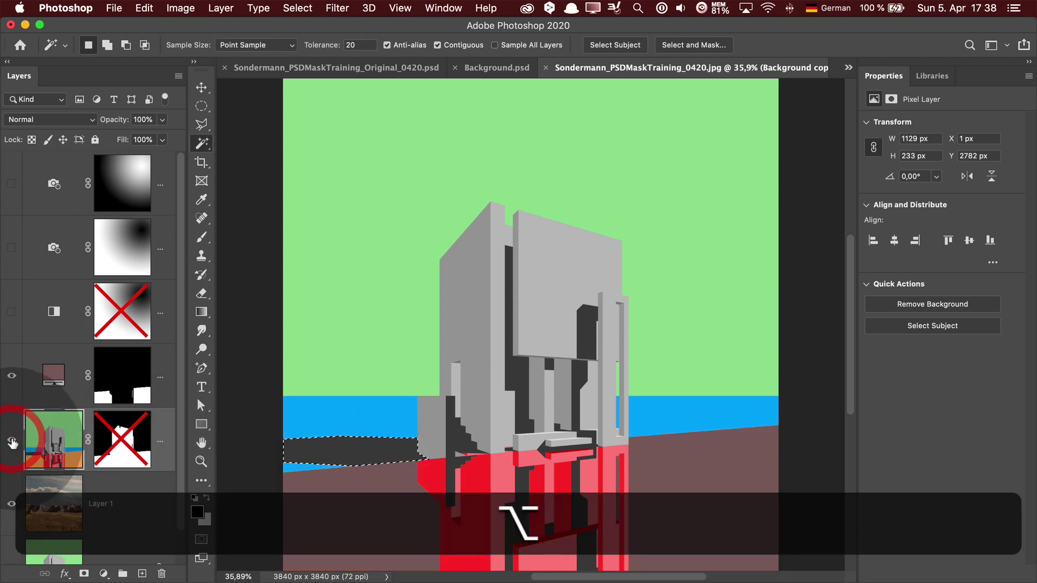
{"action": "left_click", "coordinate": [130, 434], "text": "shift"}
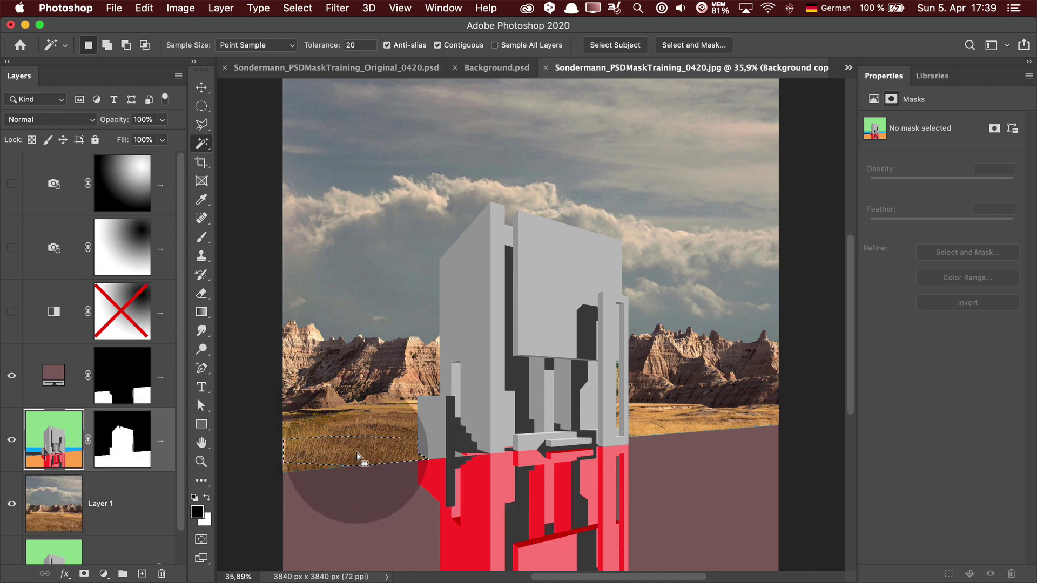
Add a Levels adjustment layer directly above the Layer 1 landscape photo, masked to the selected strip.
{"action": "left_click", "coordinate": [131, 498]}
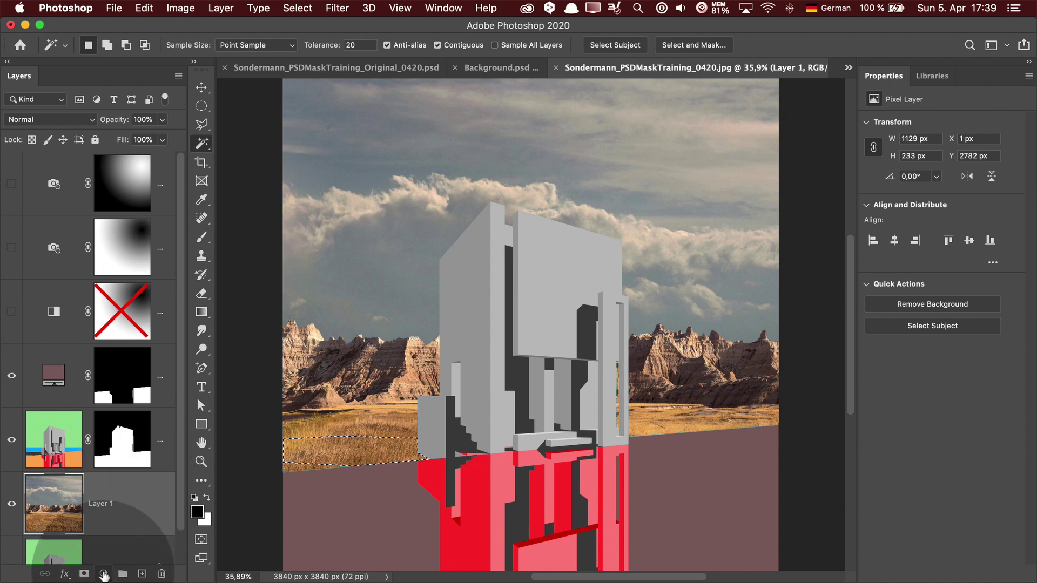
{"action": "left_click", "coordinate": [104, 574]}
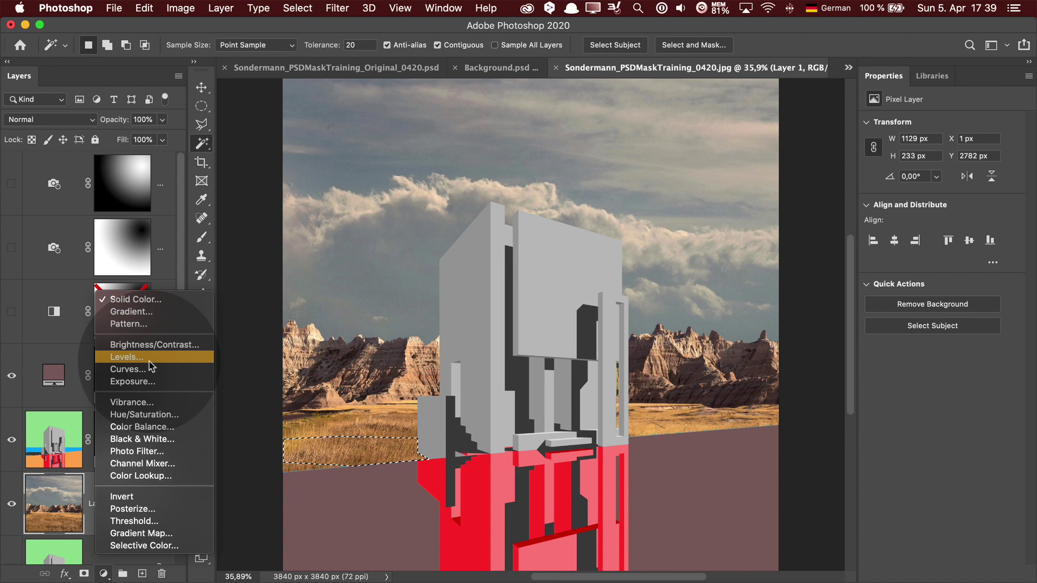
{"action": "left_click", "coordinate": [150, 360]}
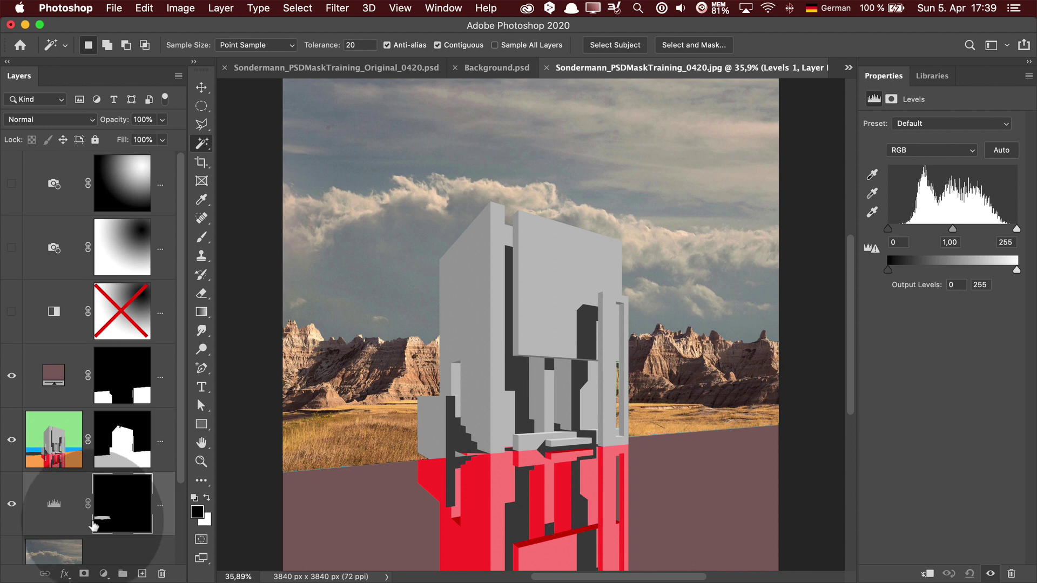
Darken the strip with Levels by setting the input black point to 28, midtones to 0.27 and white point to 238.
{"action": "left_click", "coordinate": [59, 501]}
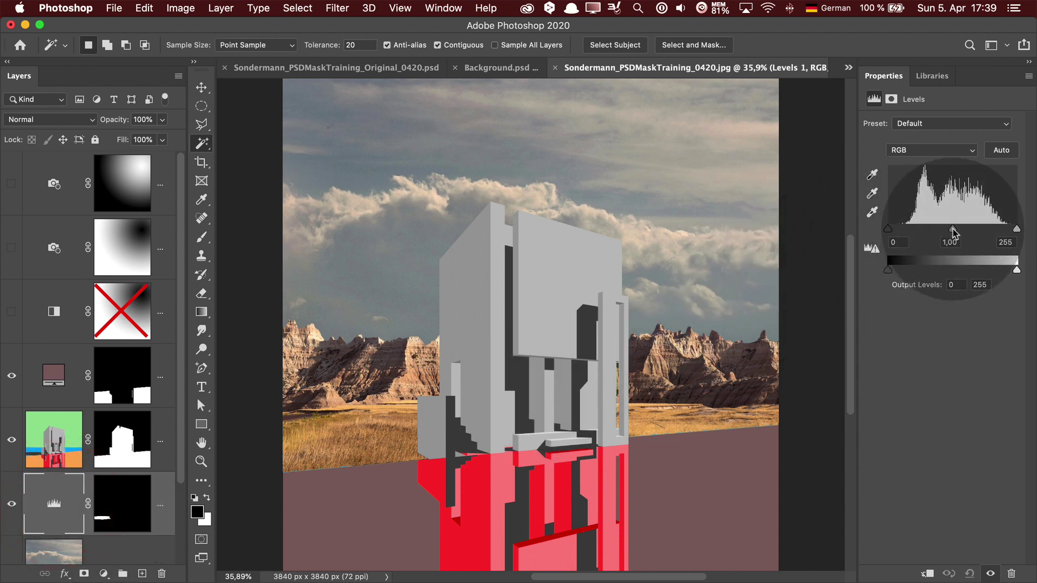
{"action": "left_click_drag", "start_coordinate": [953, 231], "coordinate": [999, 234]}
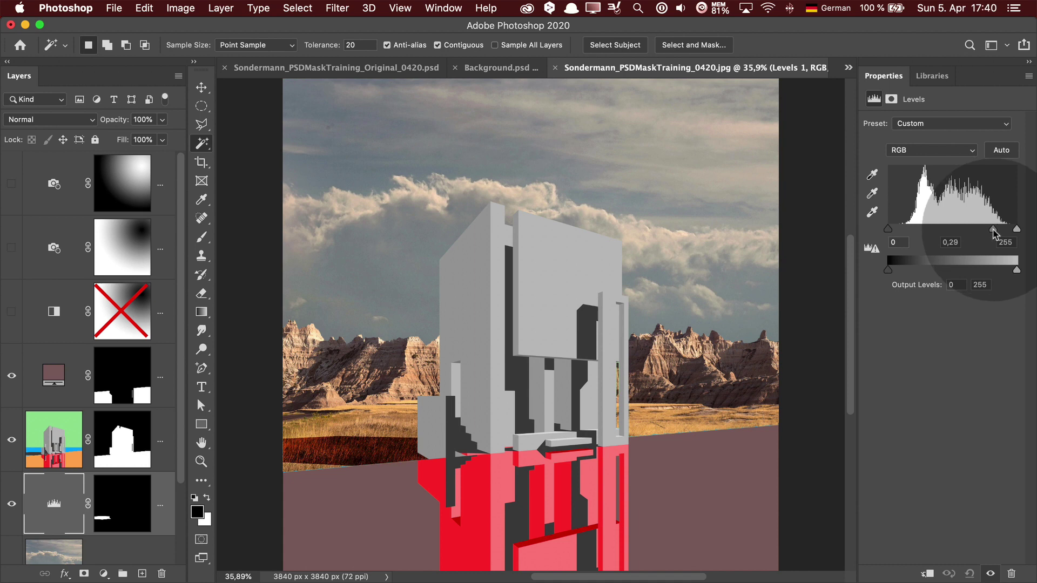
{"action": "left_click_drag", "start_coordinate": [1016, 229], "coordinate": [1008, 229]}
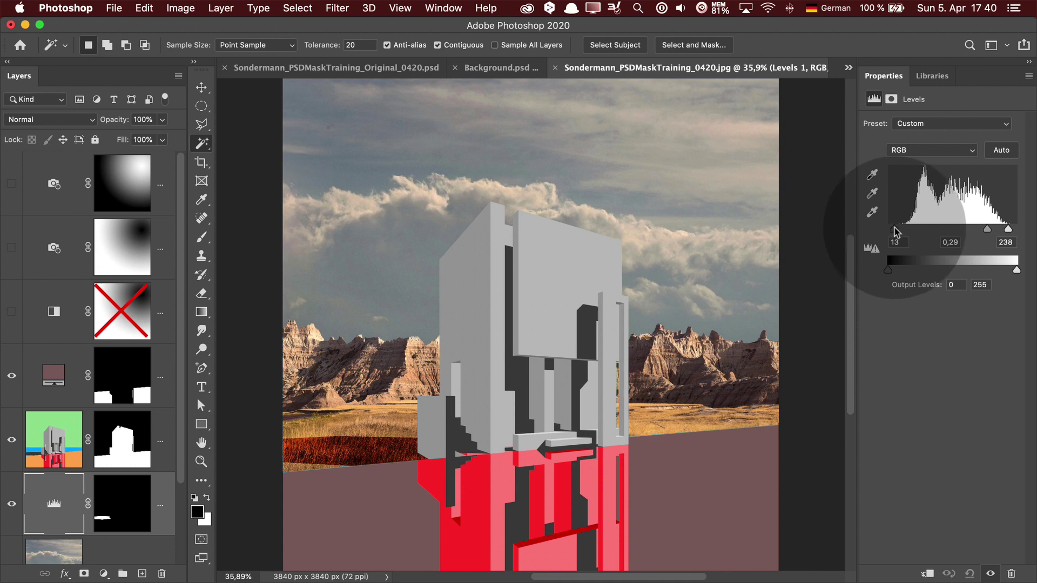
{"action": "left_click_drag", "start_coordinate": [901, 231], "coordinate": [902, 231]}
Add a Hue/Saturation adjustment above the Levels layer with a copy of the Levels mask, and set its saturation to -72.
{"action": "scroll", "coordinate": [162, 513], "scroll_direction": "down", "scroll_amount": 2}
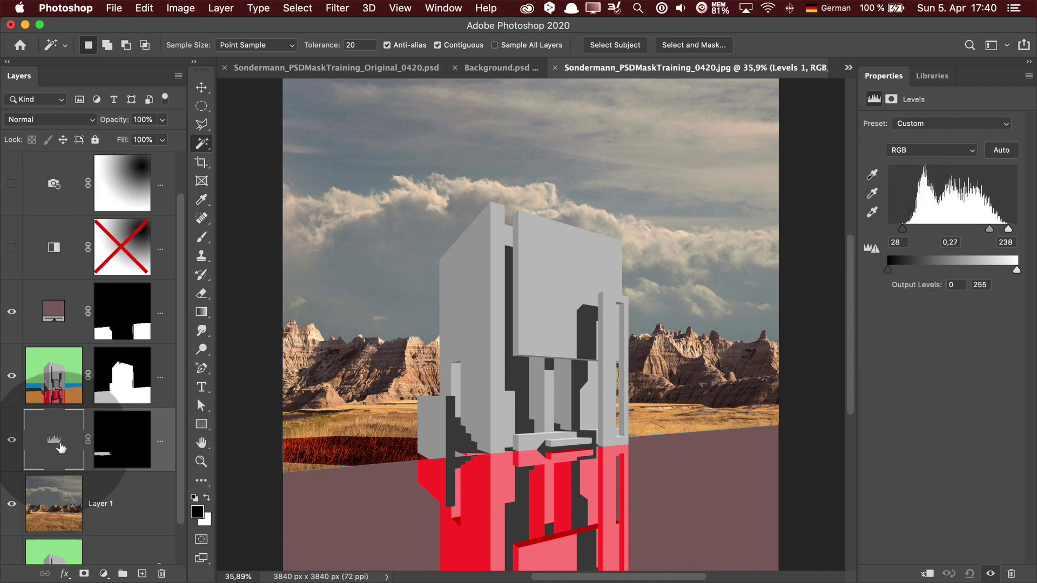
{"action": "left_click", "coordinate": [104, 575]}
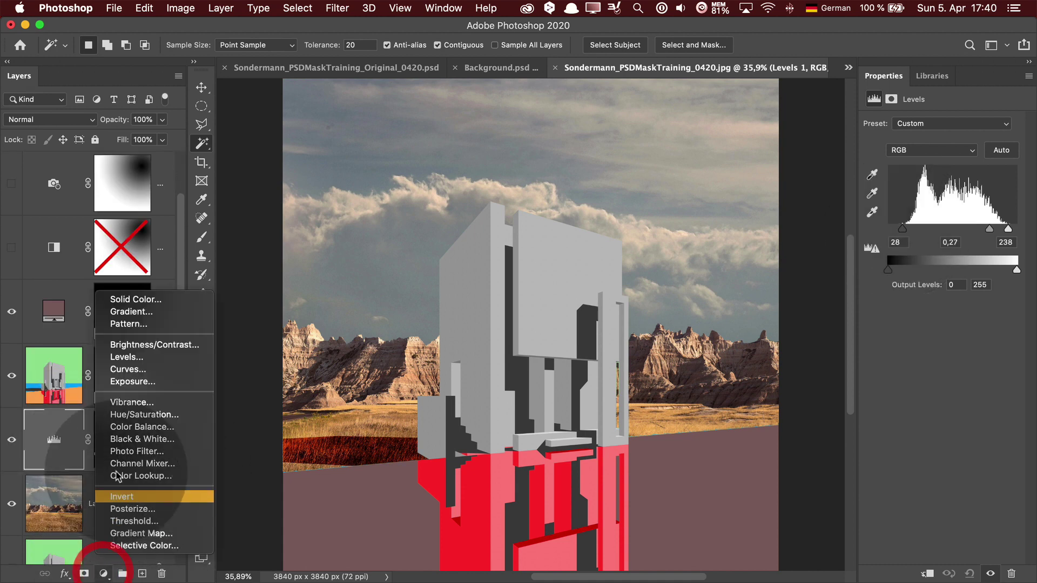
{"action": "left_click", "coordinate": [130, 425]}
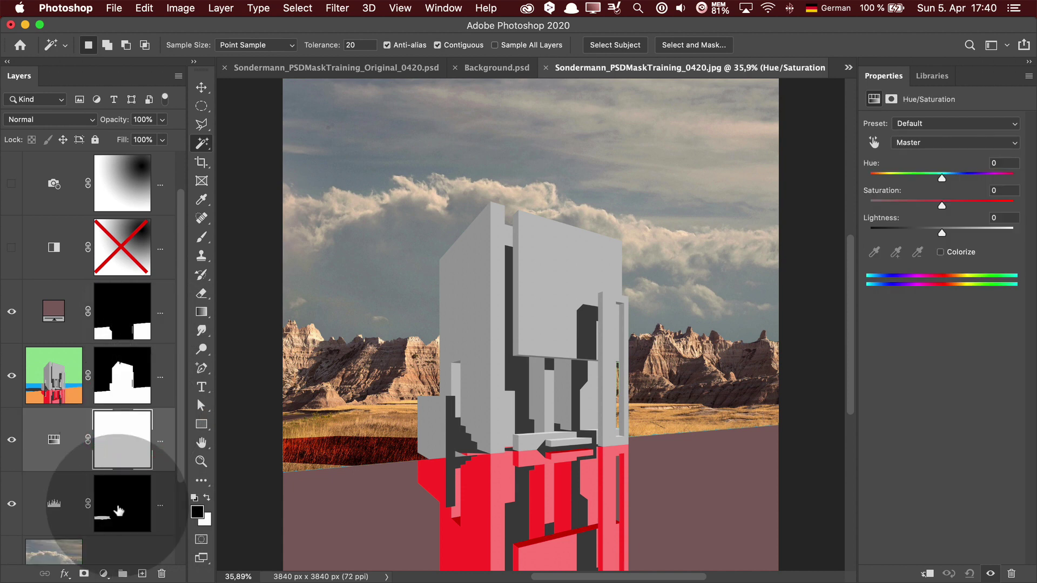
{"action": "left_click_drag", "start_coordinate": [119, 510], "coordinate": [122, 440]}
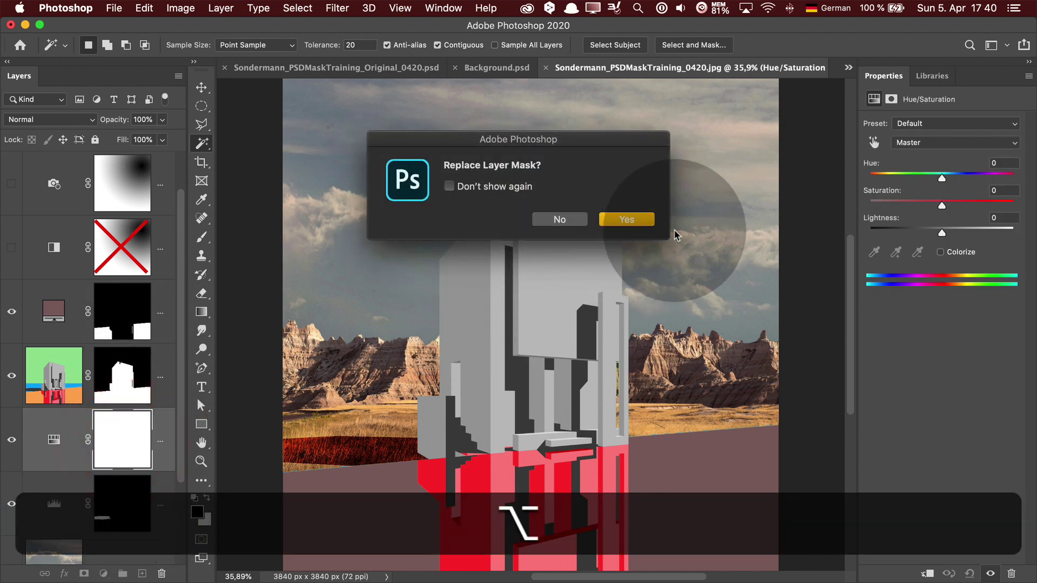
{"action": "left_click", "coordinate": [627, 219]}
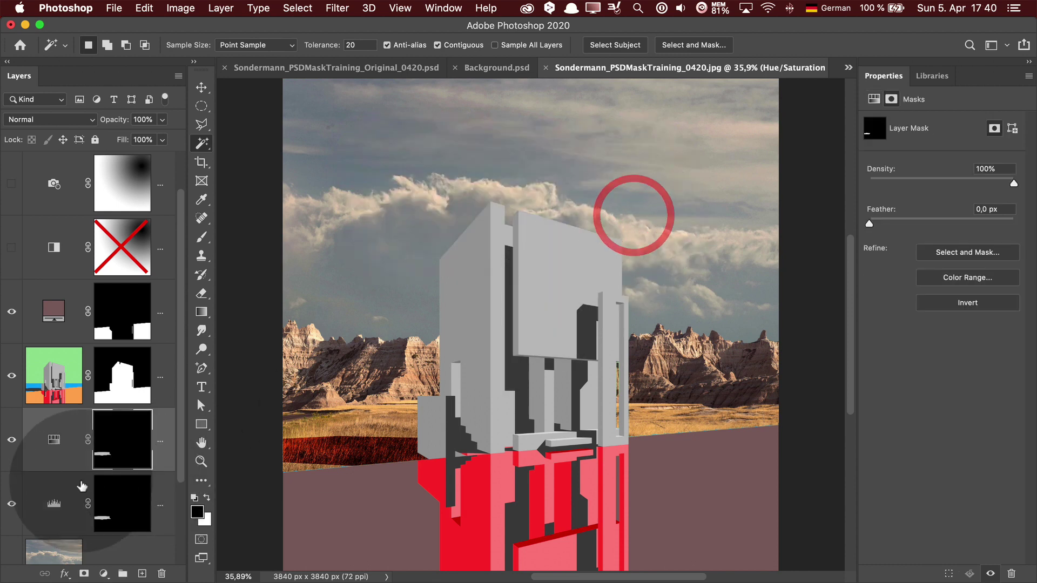
{"action": "left_click", "coordinate": [54, 440]}
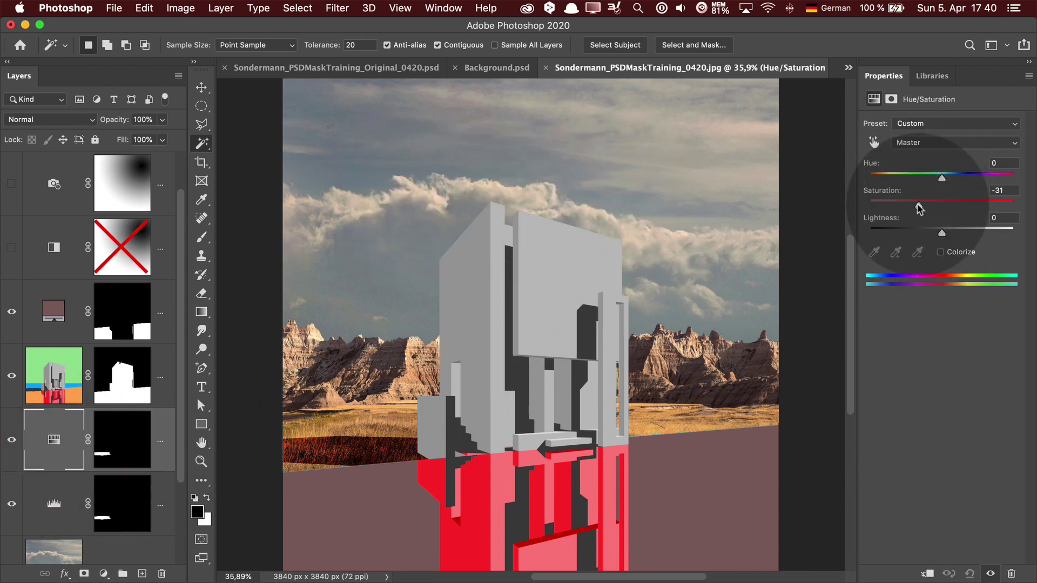
{"action": "mouse_move", "coordinate": [911, 205]}
{"action": "left_mouse_down"}
{"action": "mouse_move", "coordinate": [875, 209]}
{"action": "mouse_move", "coordinate": [893, 207]}
{"action": "left_mouse_up"}
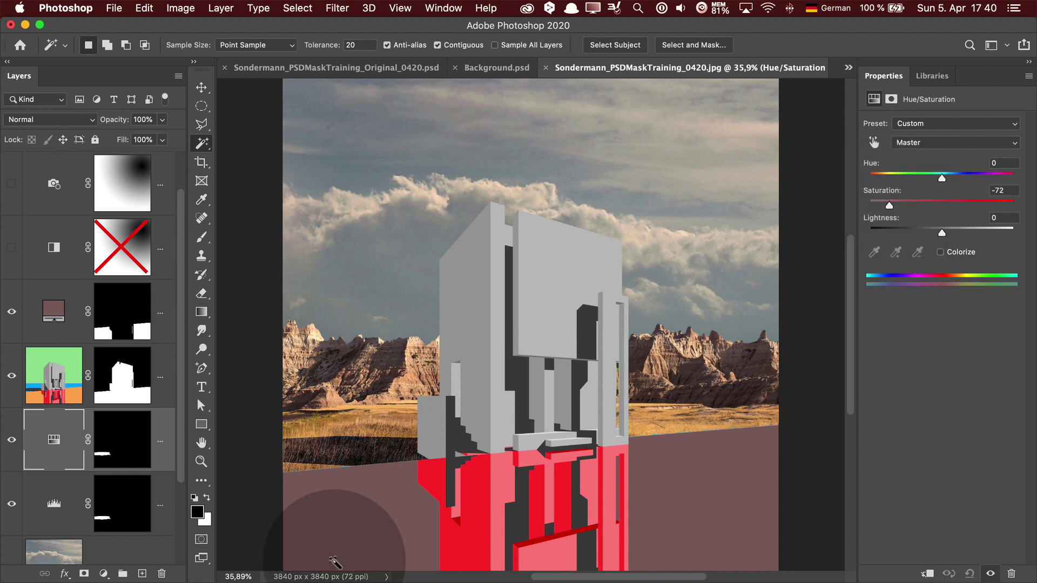
Feather the Levels layer's mask by 9.2 px and the Hue/Saturation layer's mask by 7.4 px.
{"action": "left_click", "coordinate": [128, 516]}
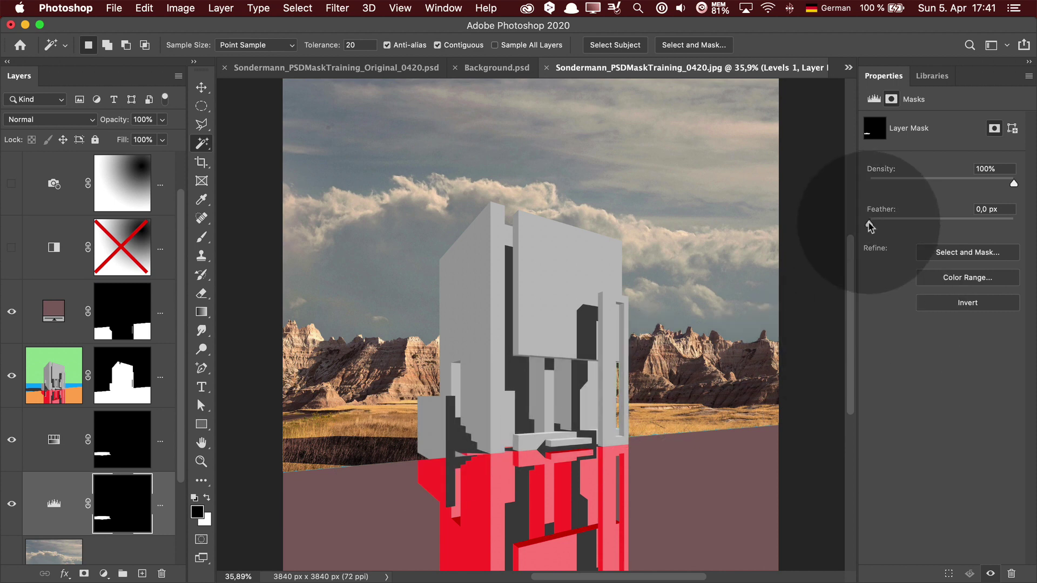
{"action": "left_click_drag", "start_coordinate": [871, 227], "coordinate": [927, 230]}
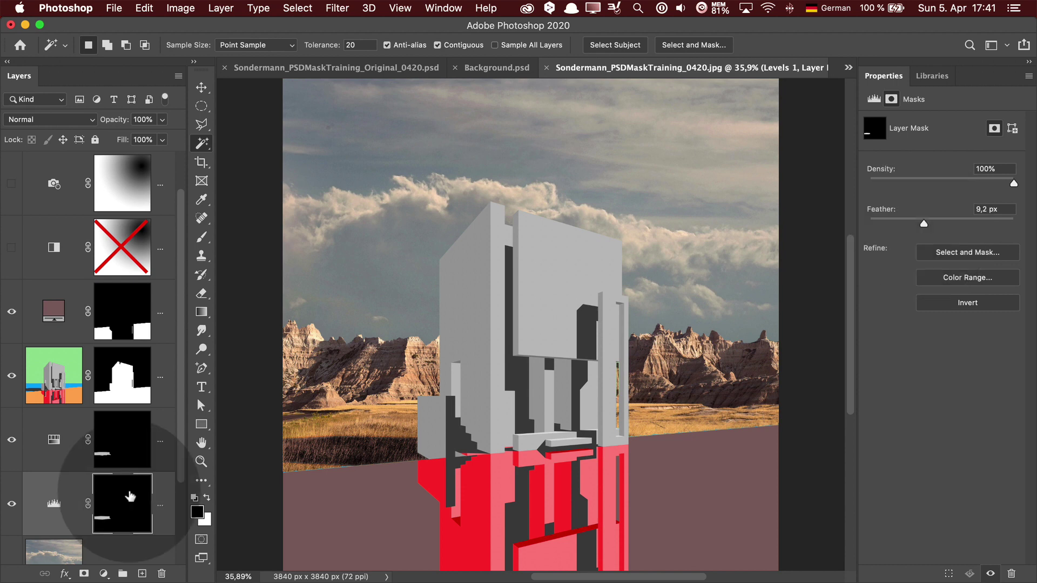
{"action": "left_click", "coordinate": [126, 450]}
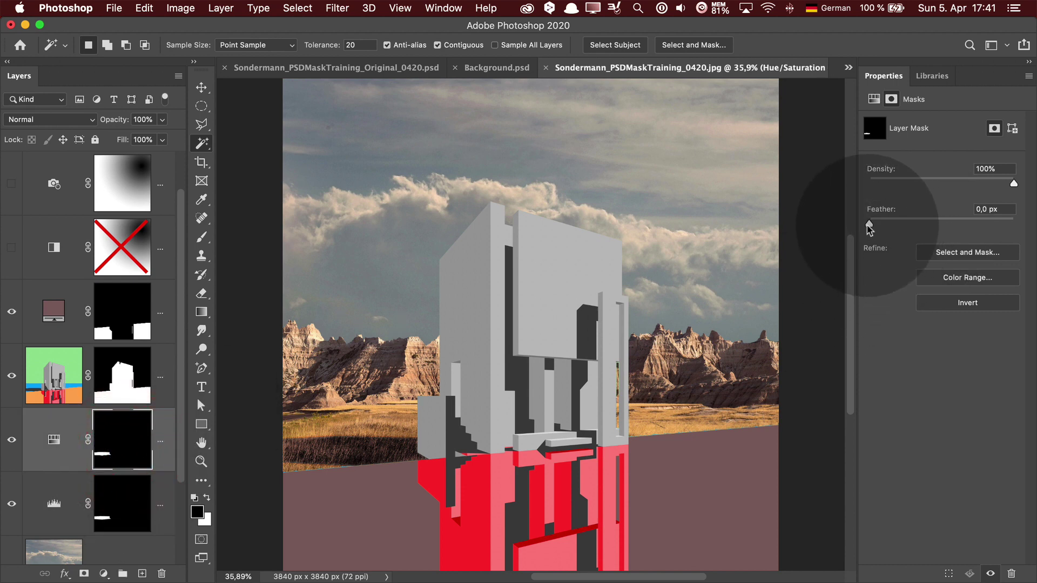
{"action": "left_click_drag", "start_coordinate": [869, 223], "coordinate": [906, 225]}
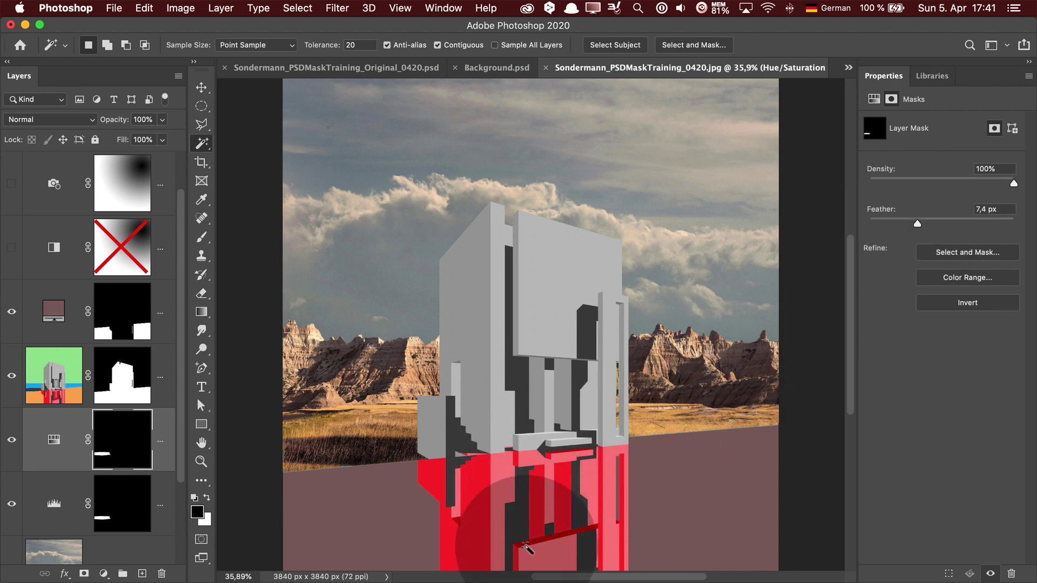
Select the red and pink areas of the tower's base in the Background copy's image using the Magic Wand with Contiguous off and tolerance 30.
{"action": "left_click", "coordinate": [54, 378]}
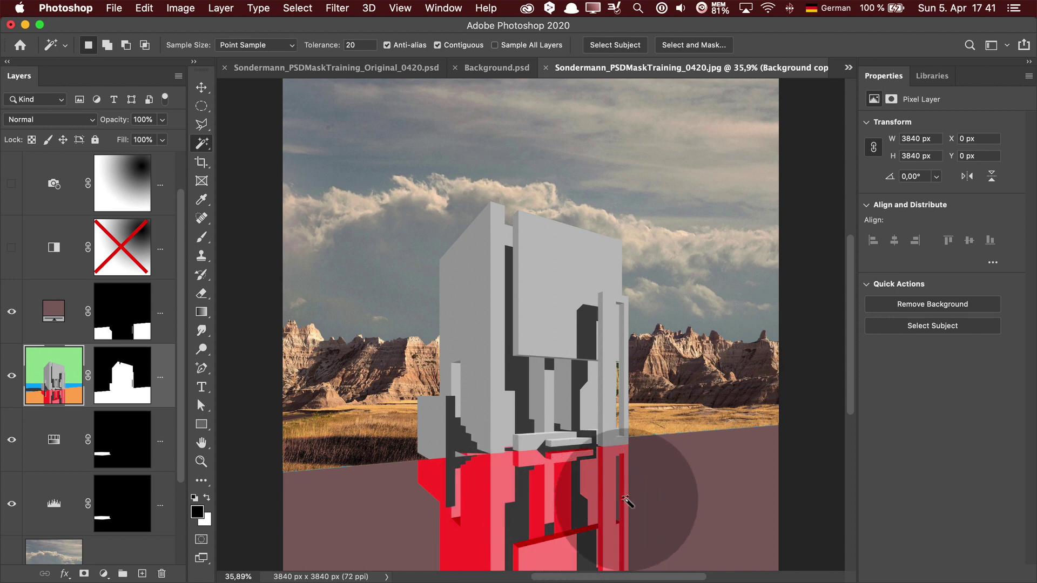
{"action": "left_click", "coordinate": [430, 489]}
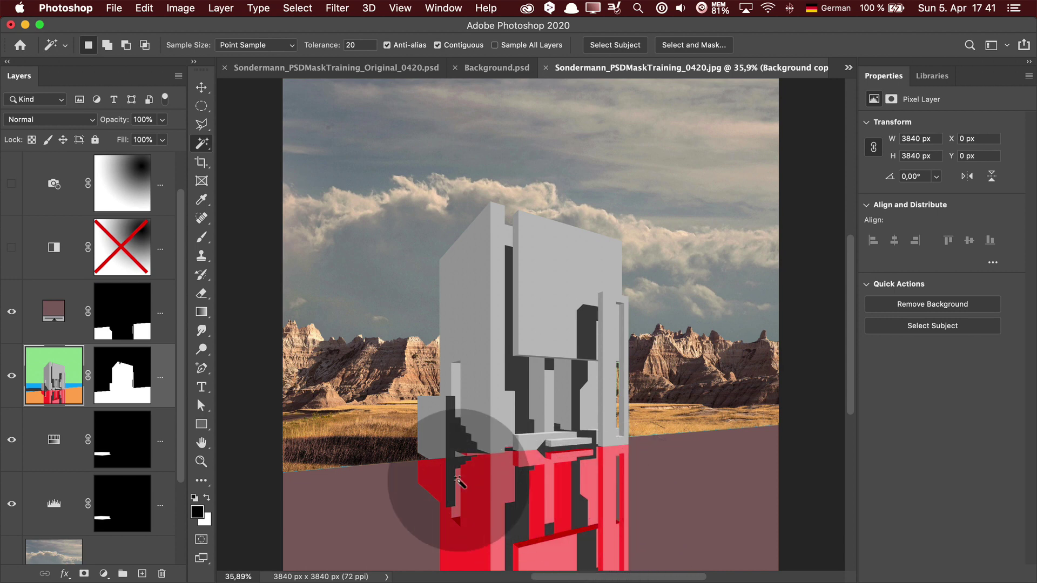
{"action": "left_click", "coordinate": [438, 46]}
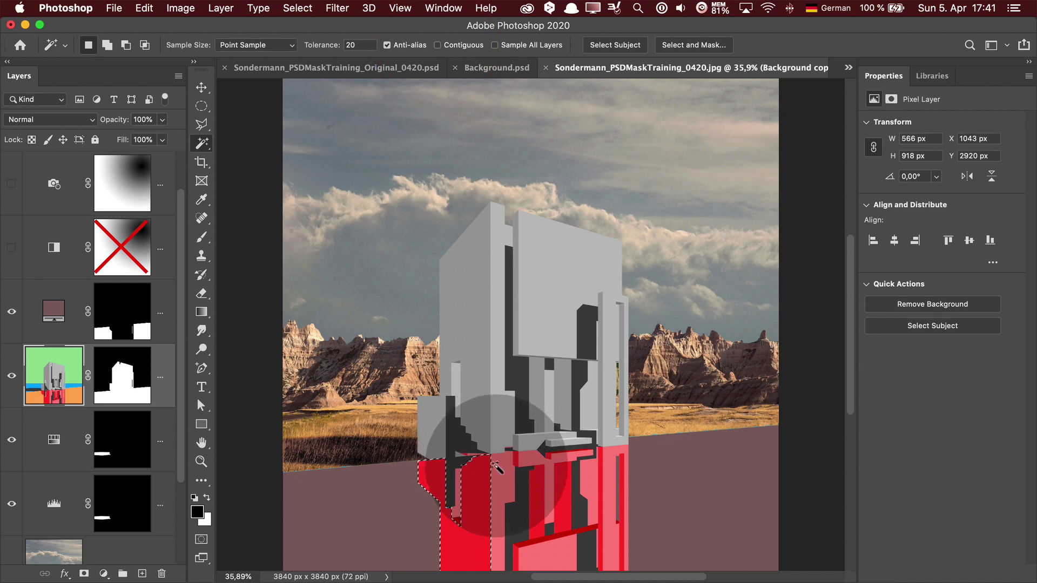
{"action": "left_click", "coordinate": [432, 481], "text": "shift"}
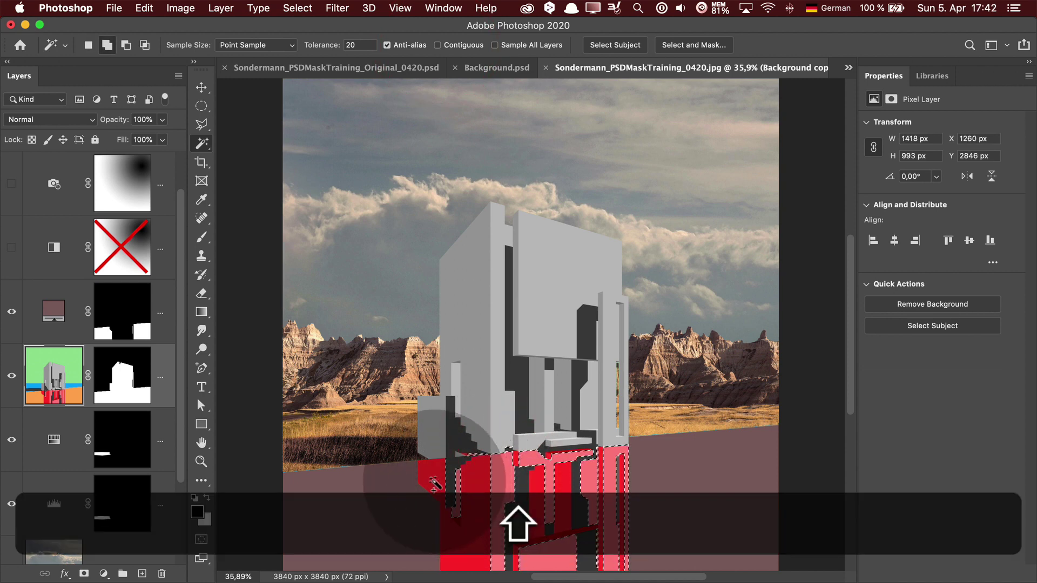
{"action": "left_click", "coordinate": [435, 480], "text": "shift"}
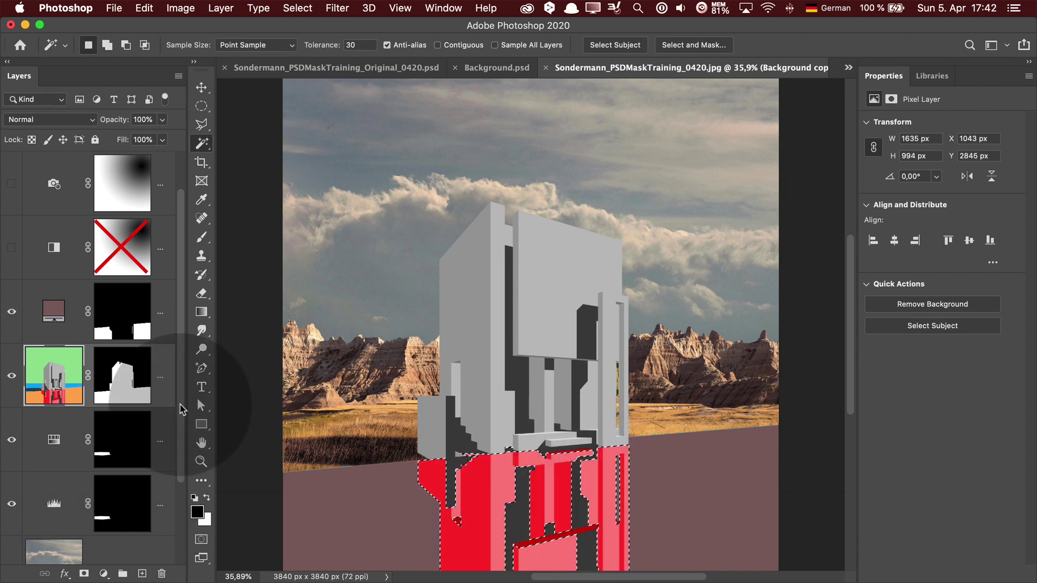
Add a Black & White adjustment layer above the Background copy layer, masked to the selected red and pink areas.
{"action": "mouse_move", "coordinate": [180, 410]}
{"action": "left_mouse_down"}
{"action": "mouse_move", "coordinate": [183, 451]}
{"action": "mouse_move", "coordinate": [184, 417]}
{"action": "left_mouse_up"}
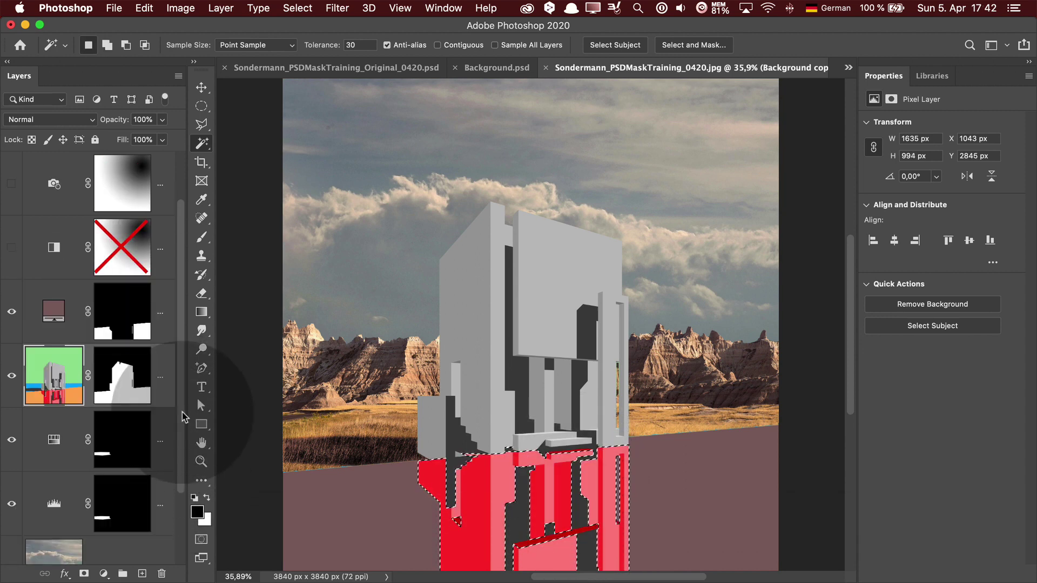
{"action": "left_click", "coordinate": [103, 573]}
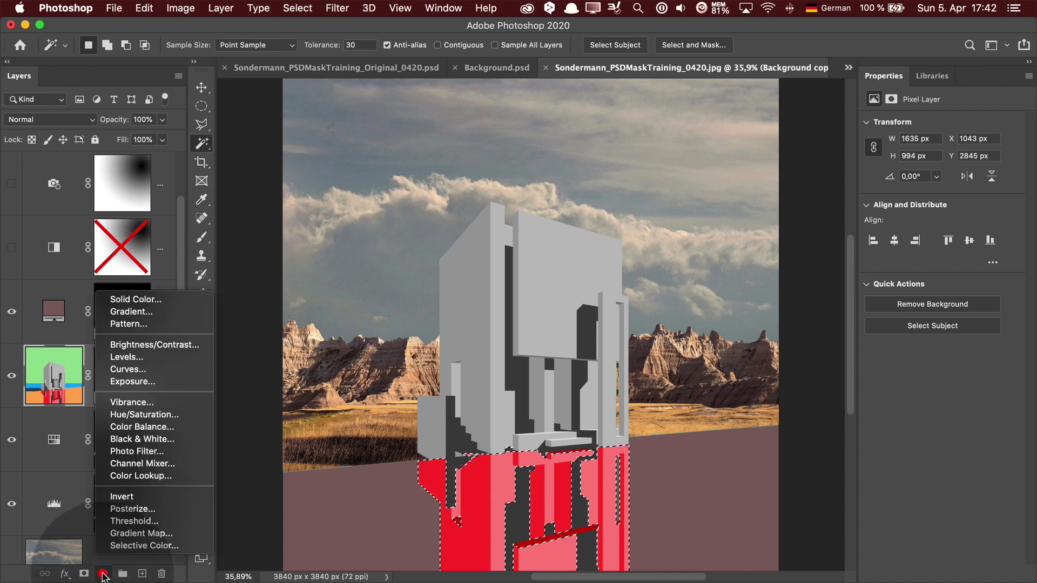
{"action": "left_click", "coordinate": [136, 438]}
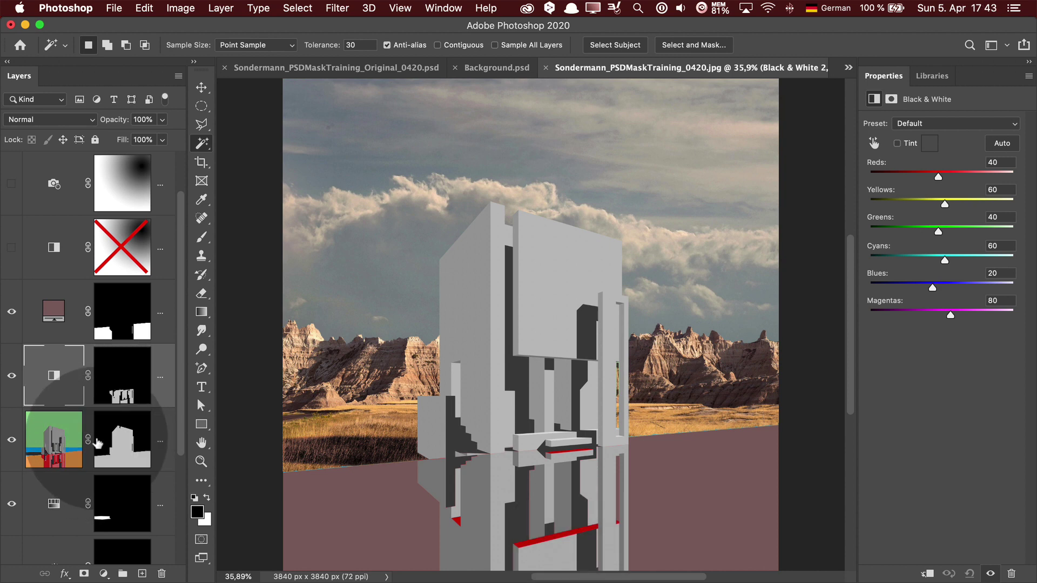
Select the leftover red areas in the Background copy's image and fill them with white on the Black & White layer's mask.
{"action": "left_click", "coordinate": [67, 444]}
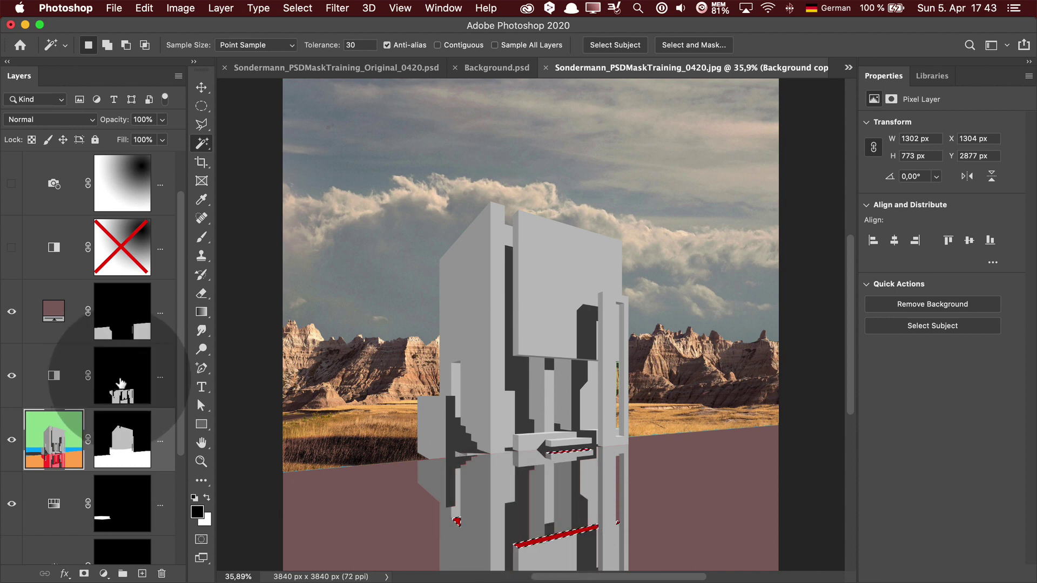
{"action": "left_click", "coordinate": [130, 394]}
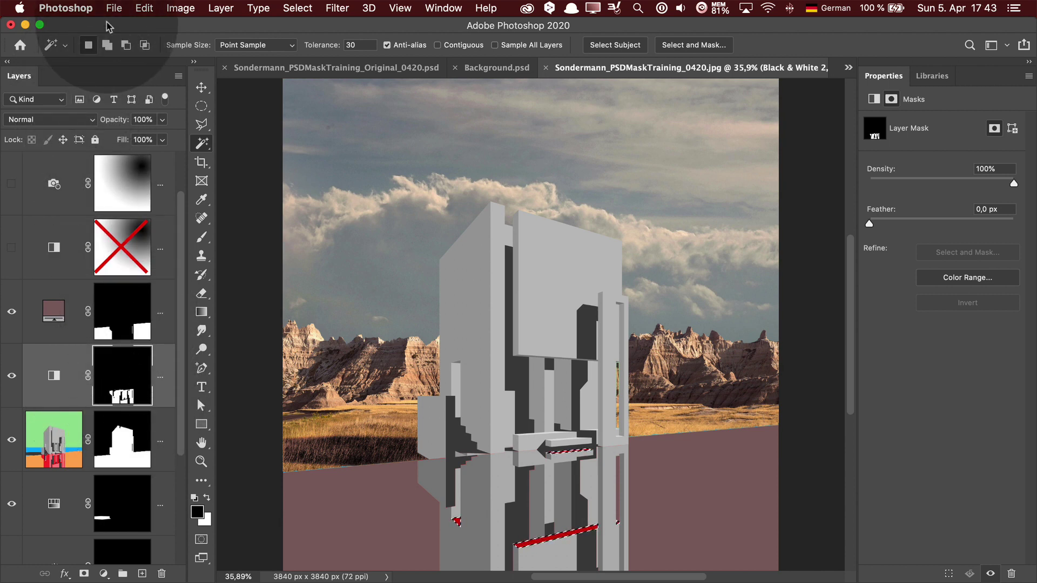
{"action": "left_click", "coordinate": [145, 7]}
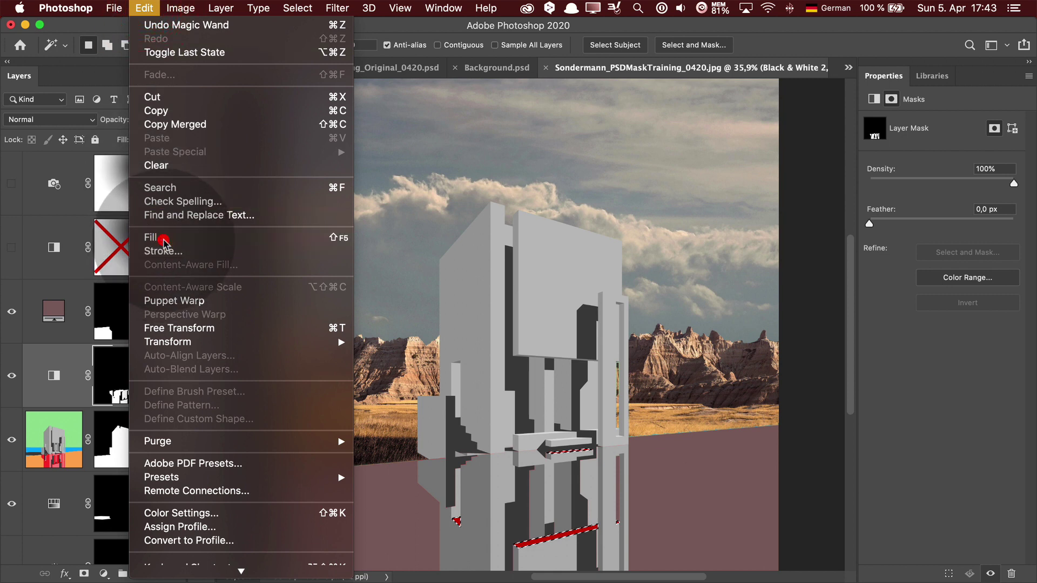
{"action": "left_click", "coordinate": [160, 240]}
{"action": "left_click", "coordinate": [594, 319]}
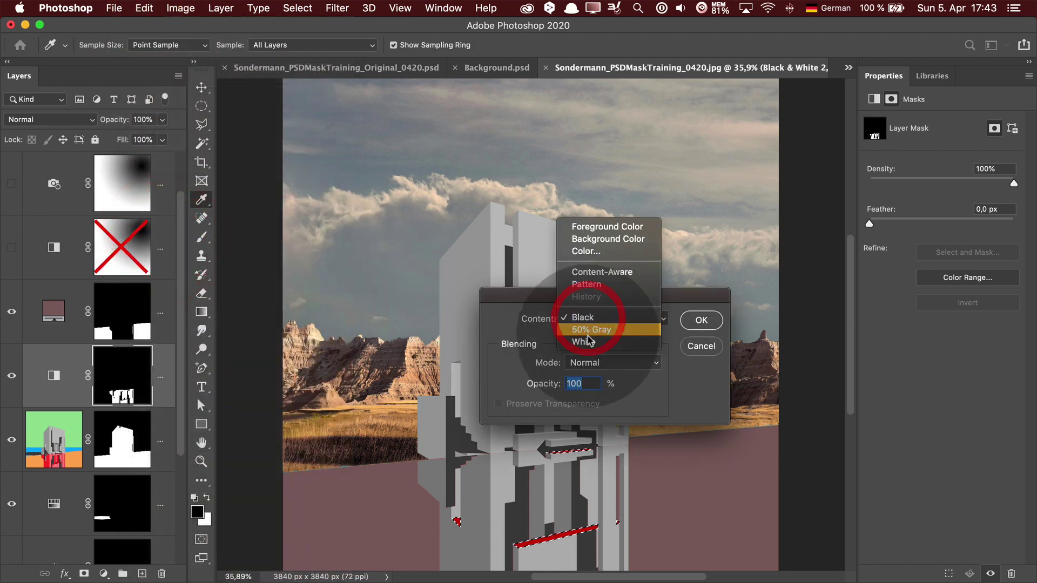
{"action": "left_click", "coordinate": [592, 336]}
{"action": "left_click", "coordinate": [705, 322]}
{"action": "key", "text": "w"}
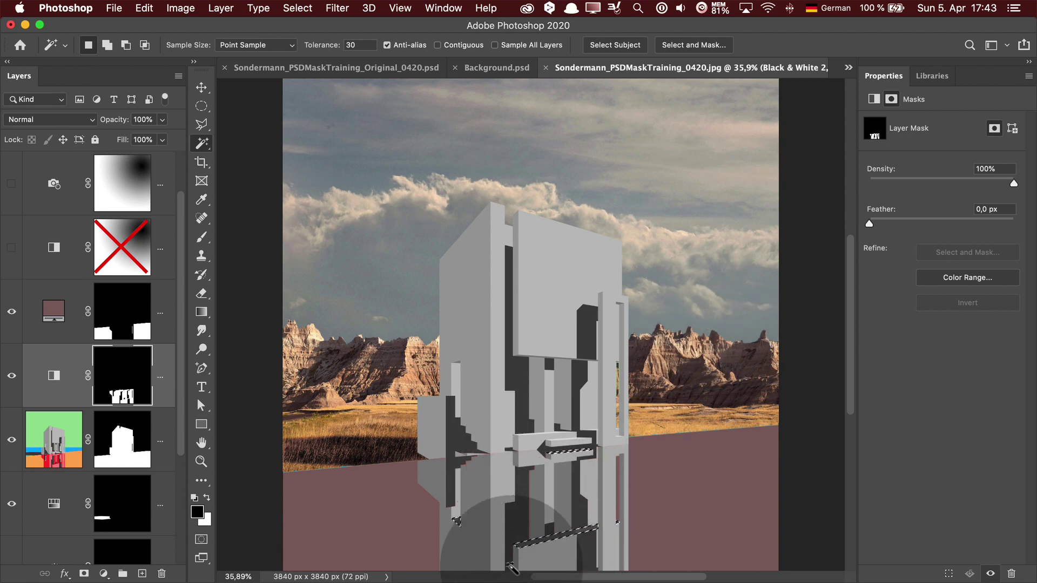
Set the Black & White adjustment layer's blending mode to Difference.
{"action": "left_click", "coordinate": [59, 382]}
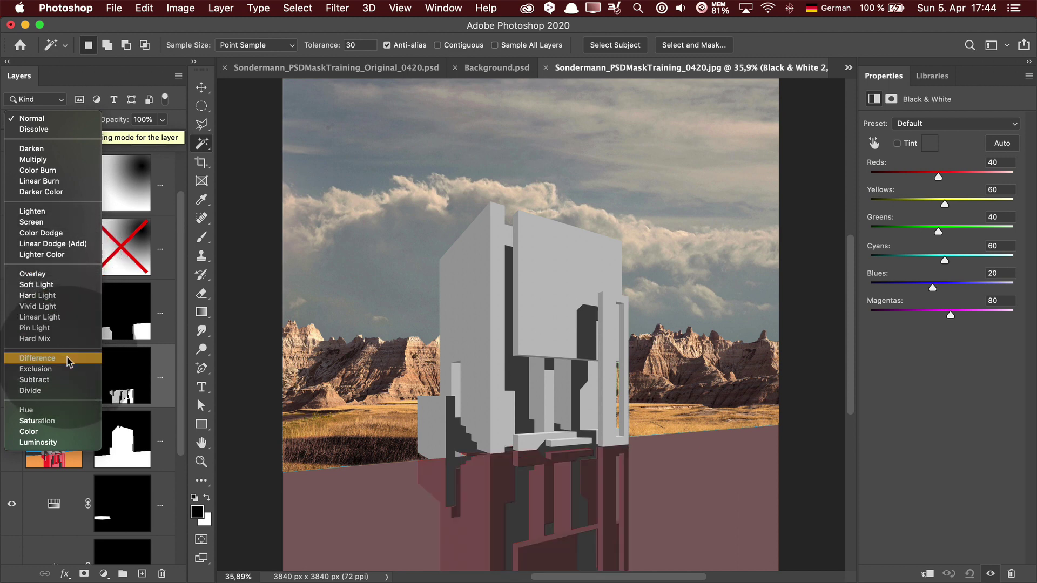
{"action": "left_click", "coordinate": [69, 362]}
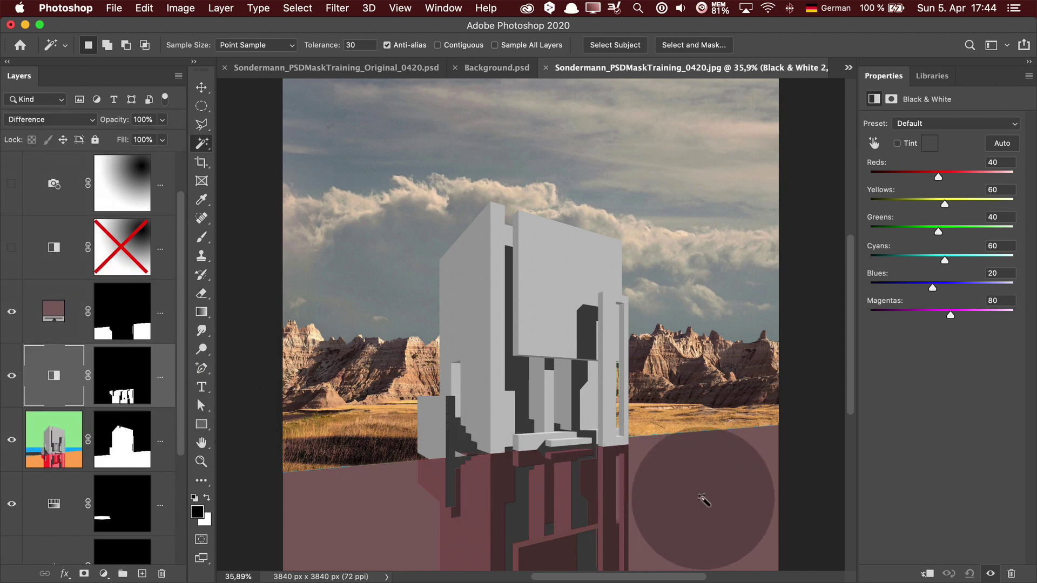
Add a Levels adjustment layer directly above the Background copy layer.
{"action": "scroll", "coordinate": [184, 278], "scroll_direction": "down", "scroll_amount": 2}
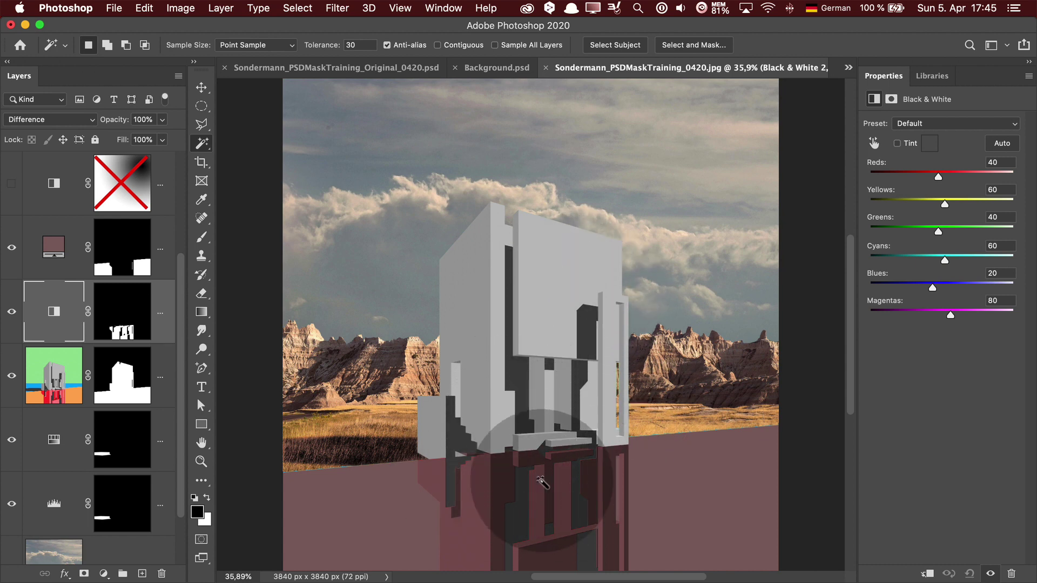
{"action": "scroll", "coordinate": [72, 318], "scroll_direction": "down", "scroll_amount": 2}
{"action": "left_click", "coordinate": [72, 319]}
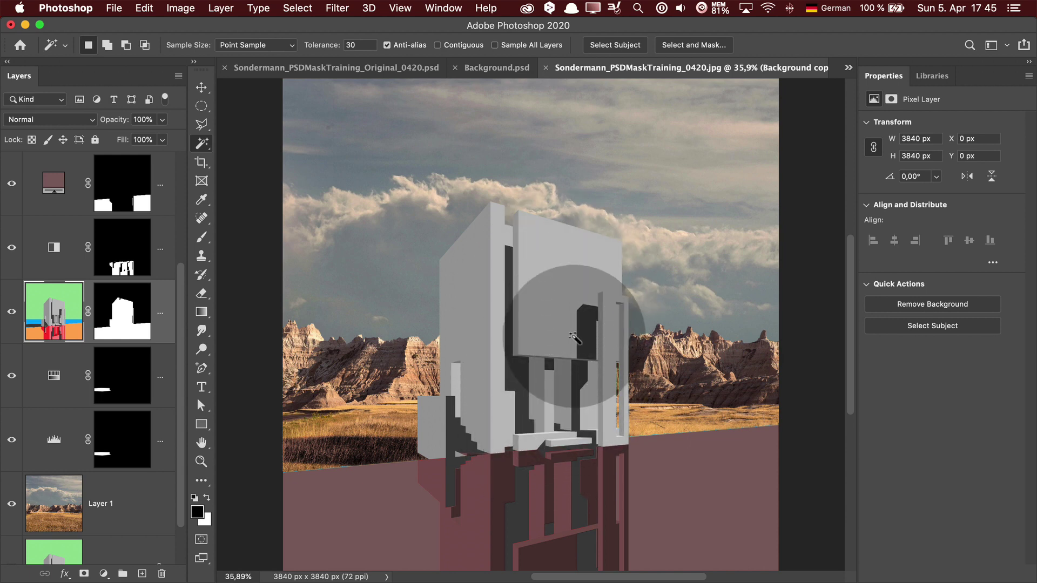
{"action": "left_click", "coordinate": [104, 574]}
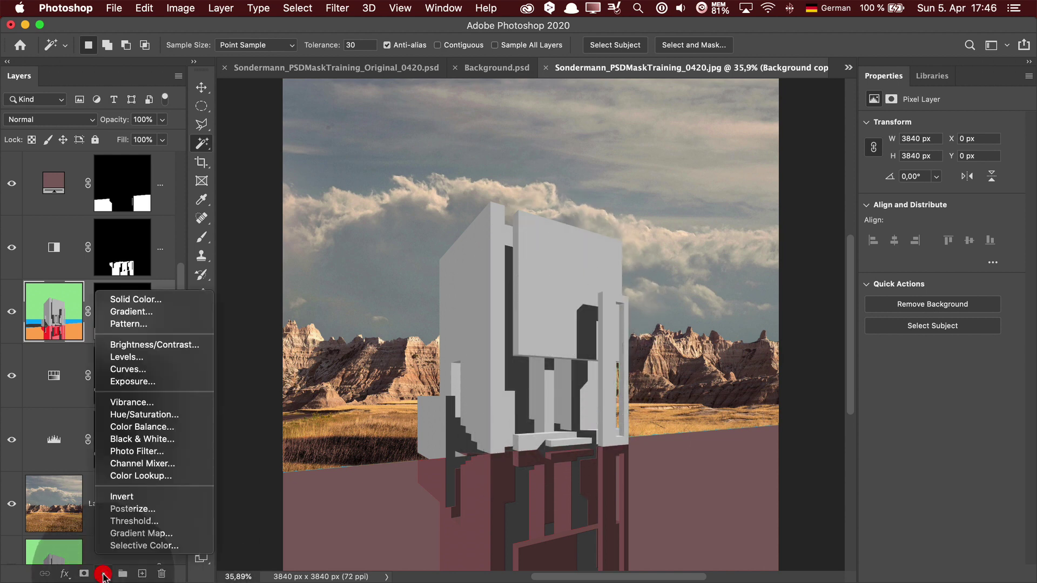
{"action": "left_click", "coordinate": [131, 360]}
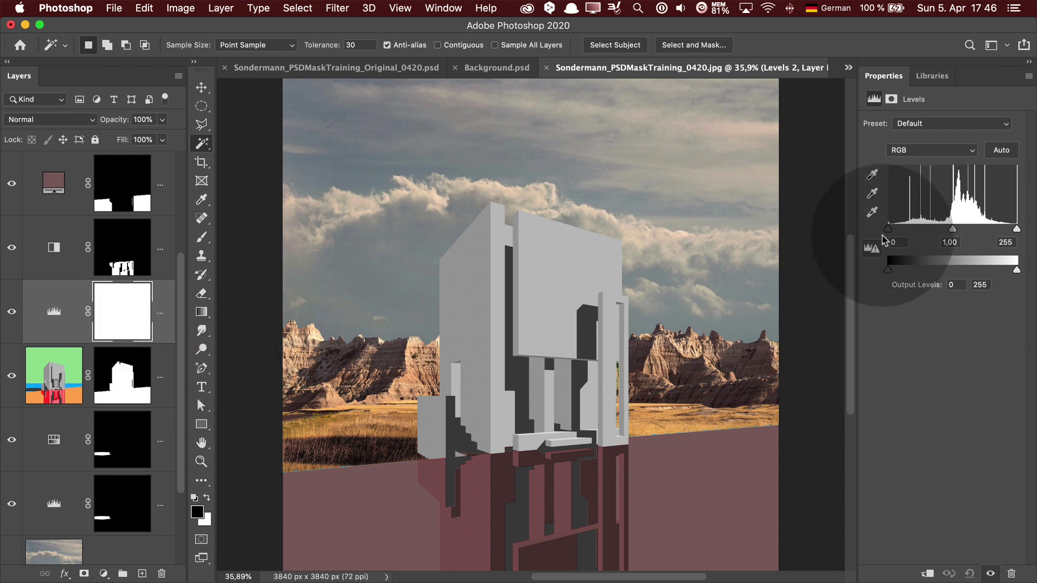
Brighten the image with the new Levels adjustment by setting its white input level to 198, keeping the black input level at 0.
{"action": "left_click_drag", "start_coordinate": [888, 229], "coordinate": [906, 229]}
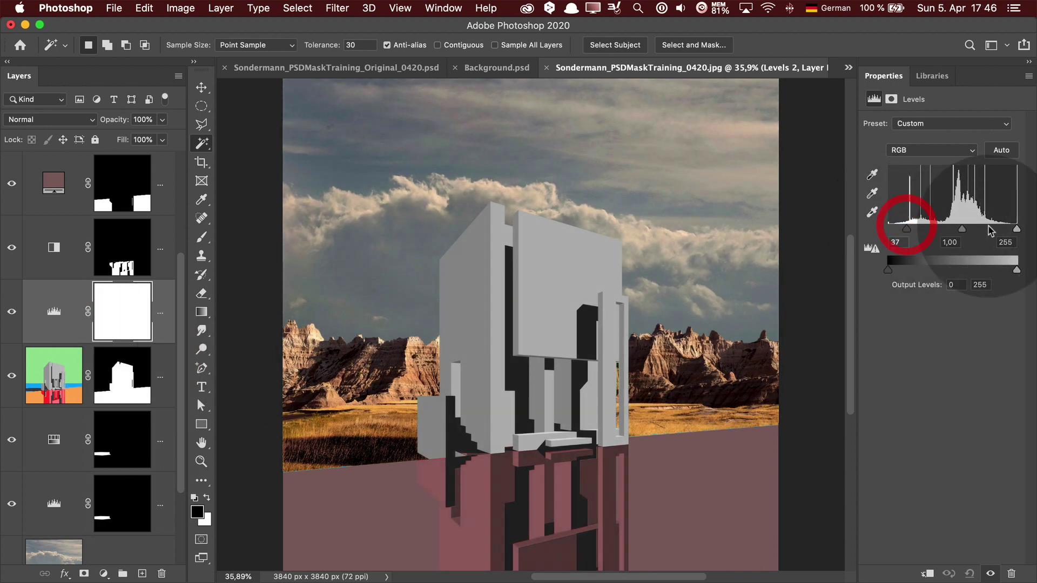
{"action": "left_click_drag", "start_coordinate": [1016, 229], "coordinate": [995, 232]}
{"action": "left_click_drag", "start_coordinate": [907, 231], "coordinate": [887, 231]}
{"action": "mouse_move", "coordinate": [995, 231]}
{"action": "left_mouse_down"}
{"action": "mouse_move", "coordinate": [977, 238]}
{"action": "mouse_move", "coordinate": [989, 235]}
{"action": "left_mouse_up"}
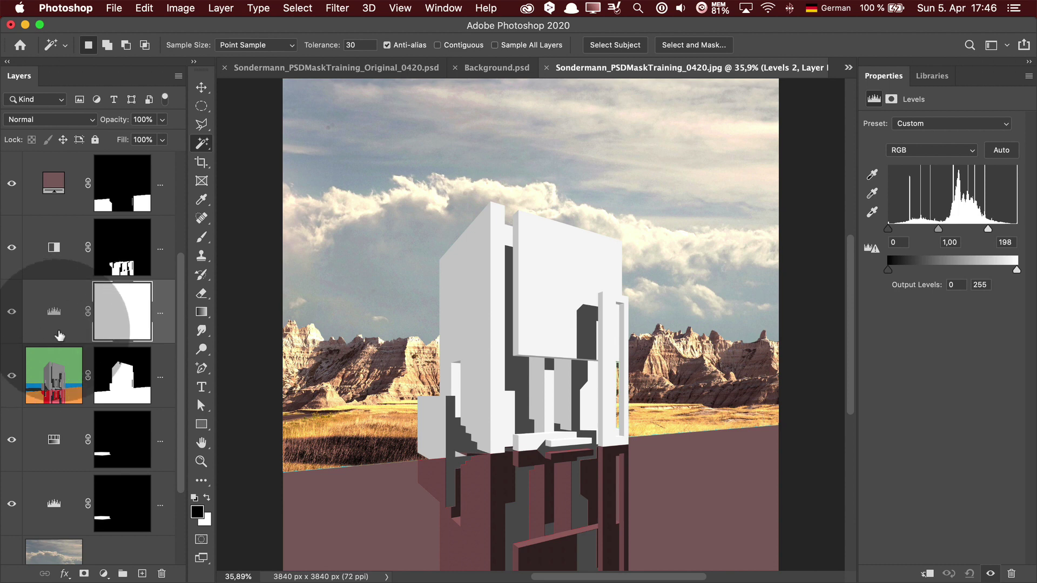
Clip the new Levels adjustment to the Background copy layer so it affects only that layer.
{"action": "left_click_drag", "start_coordinate": [181, 291], "coordinate": [181, 362]}
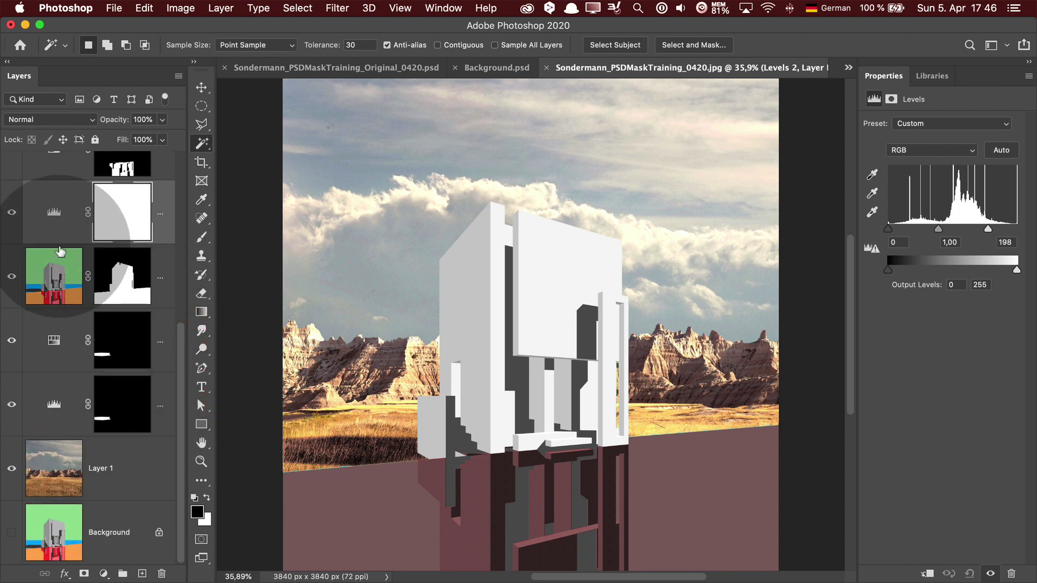
{"action": "key", "text": "alt"}
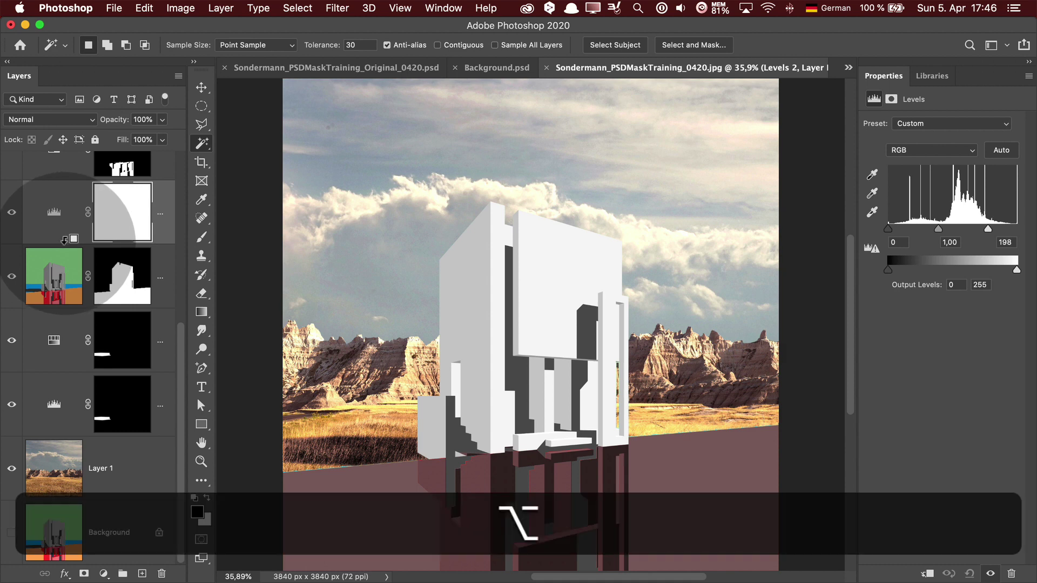
{"action": "left_click", "coordinate": [64, 241], "text": "alt"}
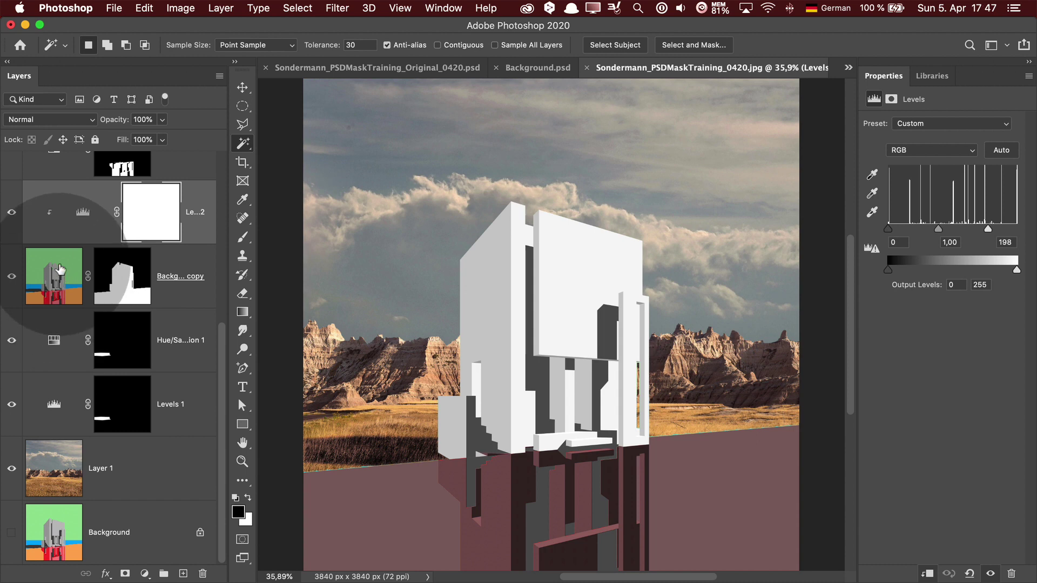
Select the tower's light grey surfaces in the Background copy's image with the Magic Wand, target the clipped Levels mask and invert the selection.
{"action": "left_click", "coordinate": [49, 292]}
{"action": "left_click", "coordinate": [491, 268]}
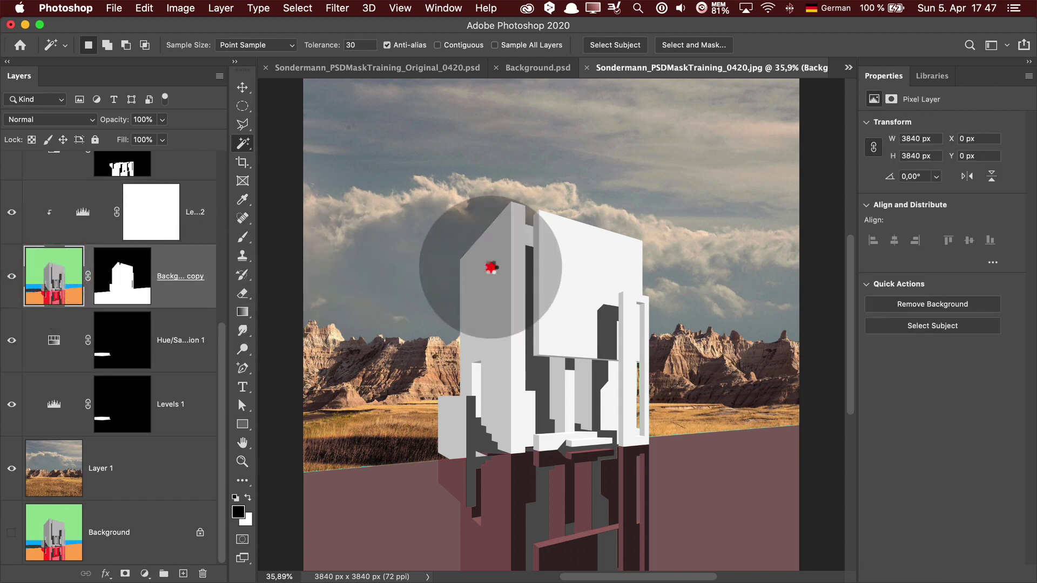
{"action": "left_click", "coordinate": [143, 216]}
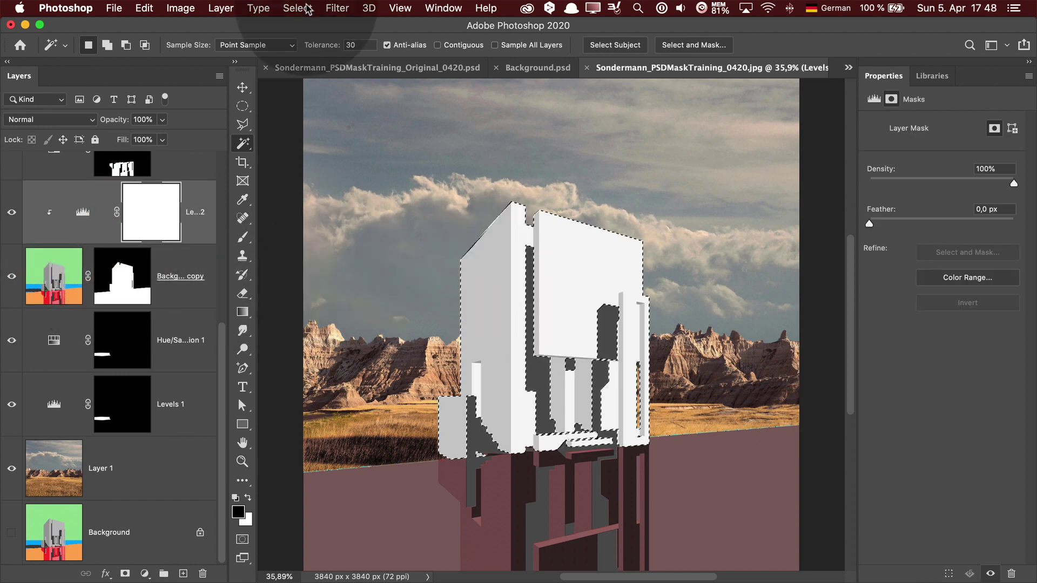
{"action": "left_click", "coordinate": [298, 7]}
{"action": "left_click", "coordinate": [303, 67]}
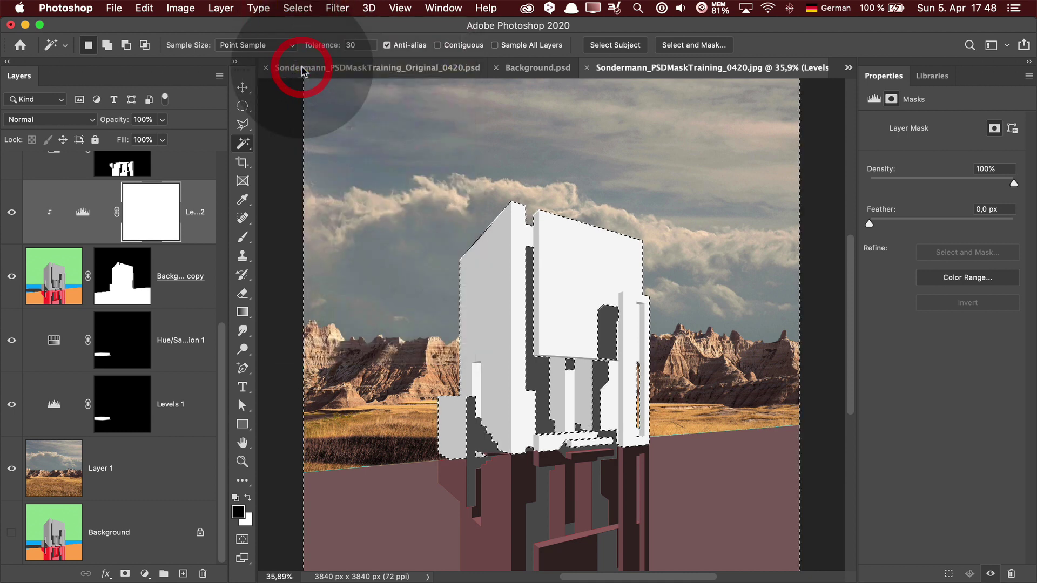
Fill the inverted selection with black on the clipped Levels layer's mask, and deselect.
{"action": "left_click", "coordinate": [144, 7]}
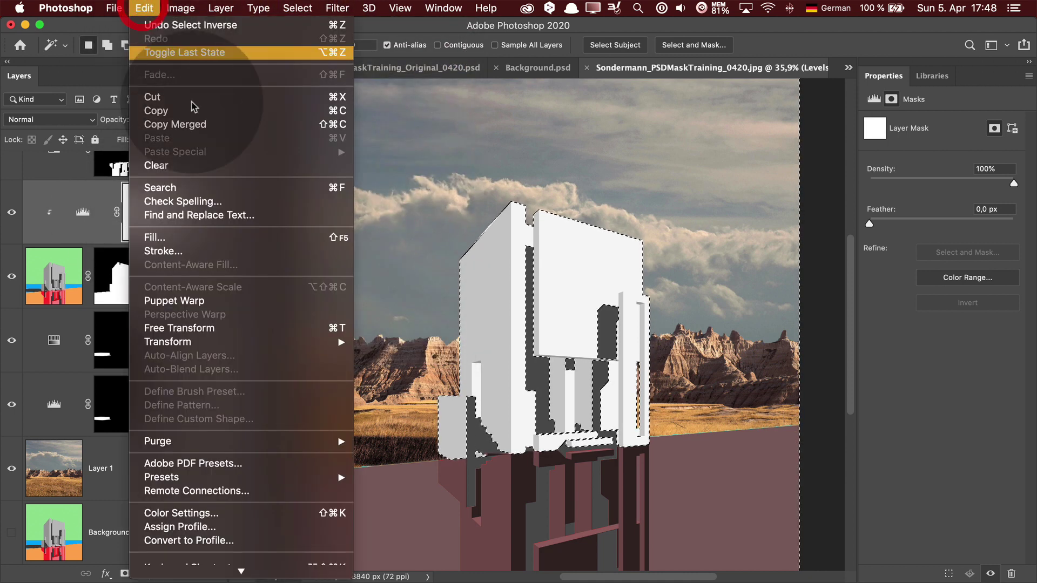
{"action": "left_click", "coordinate": [209, 232]}
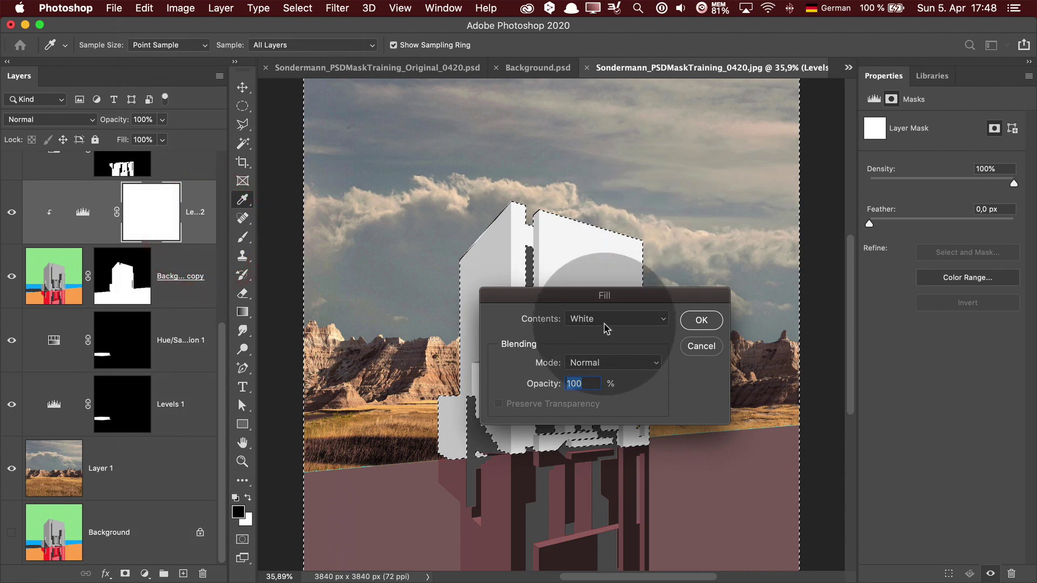
{"action": "left_click", "coordinate": [610, 318]}
{"action": "left_click", "coordinate": [607, 294]}
{"action": "left_click", "coordinate": [701, 320]}
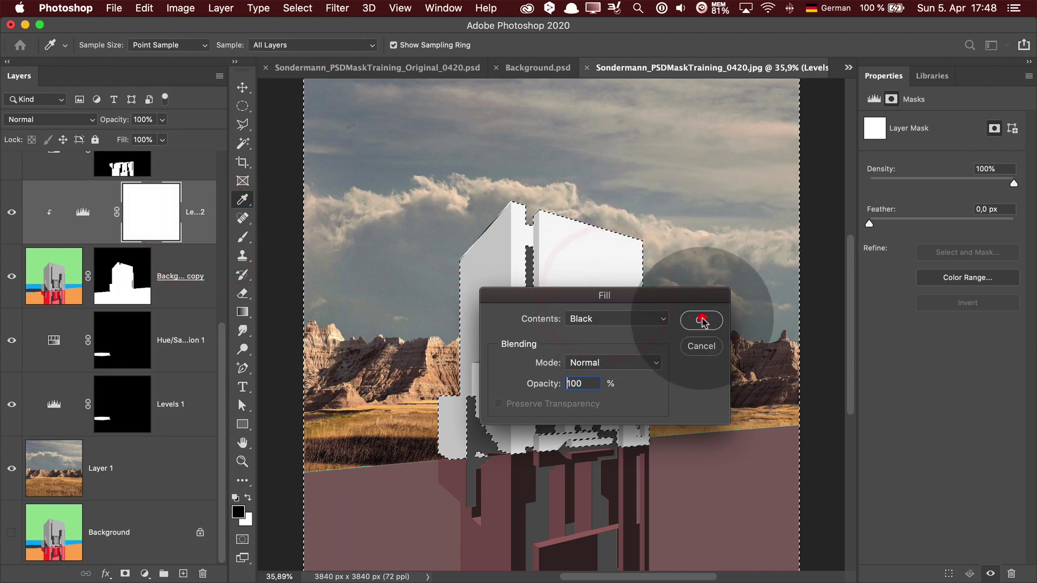
{"action": "key", "text": "super+d"}
{"action": "key", "text": "w"}
Toggle the clipped Levels layer's mask off and on repeatedly to compare the tower's dark areas, leaving the mask enabled.
{"action": "left_click", "coordinate": [158, 220], "text": "shift"}
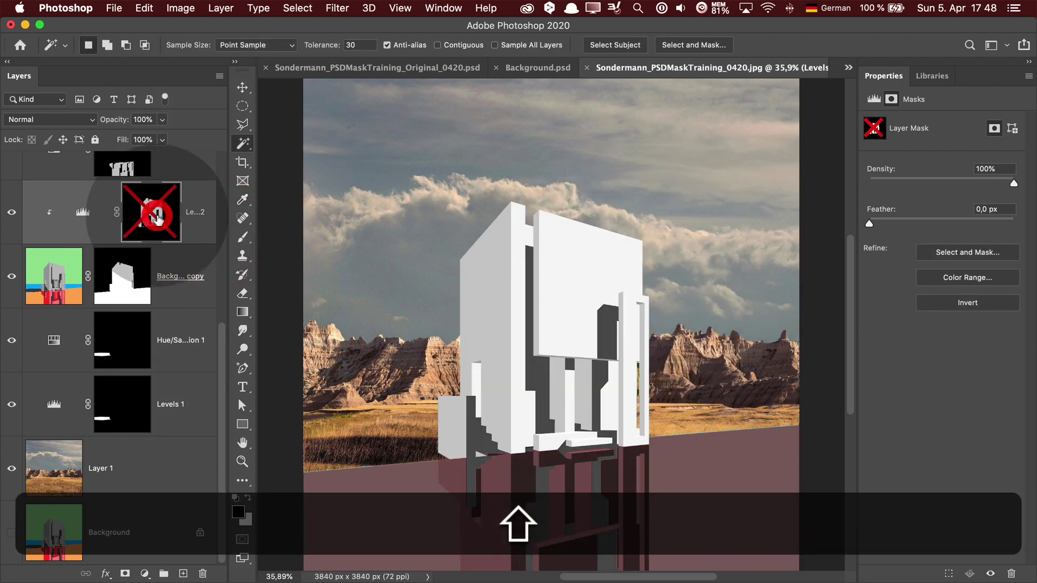
{"action": "left_click", "coordinate": [157, 220], "text": "shift"}
{"action": "left_click", "coordinate": [157, 220], "text": "shift"}
{"action": "left_click", "coordinate": [157, 220], "text": "shift"}
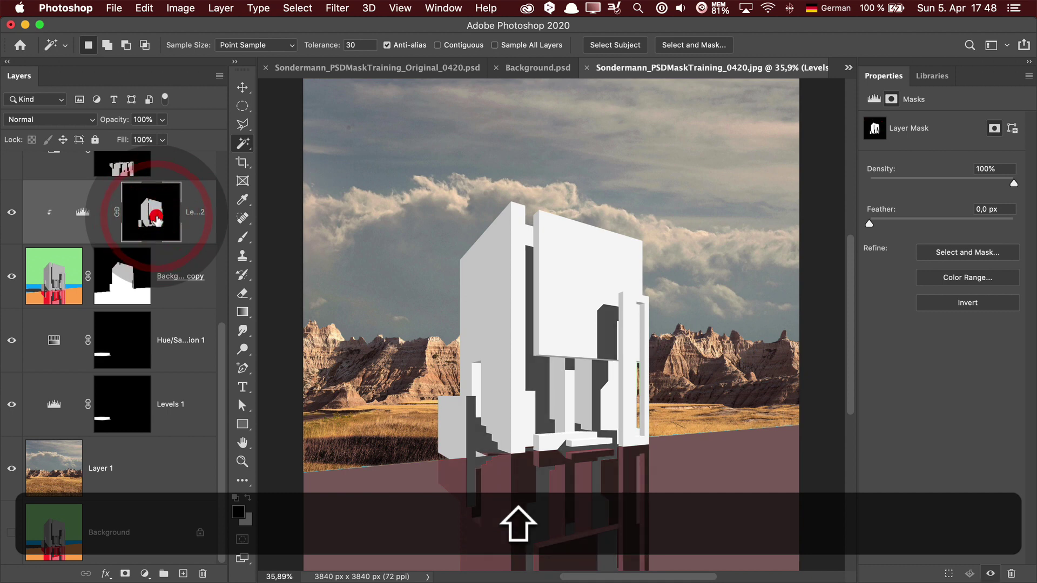
{"action": "left_click", "coordinate": [157, 219], "text": "shift"}
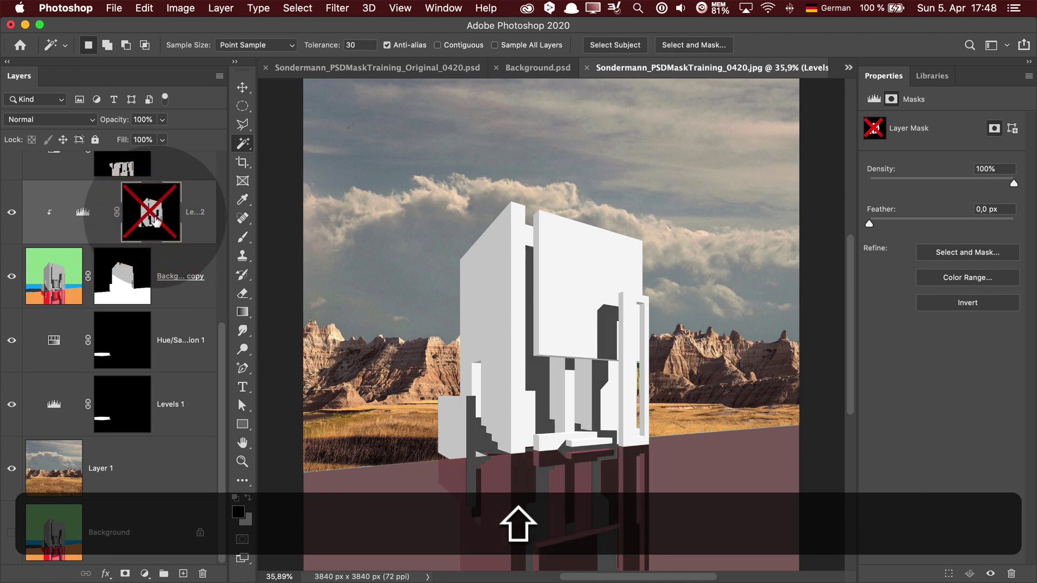
{"action": "left_click", "coordinate": [157, 220], "text": "shift"}
{"action": "left_click", "coordinate": [157, 219], "text": "shift"}
{"action": "left_click", "coordinate": [158, 220], "text": "shift"}
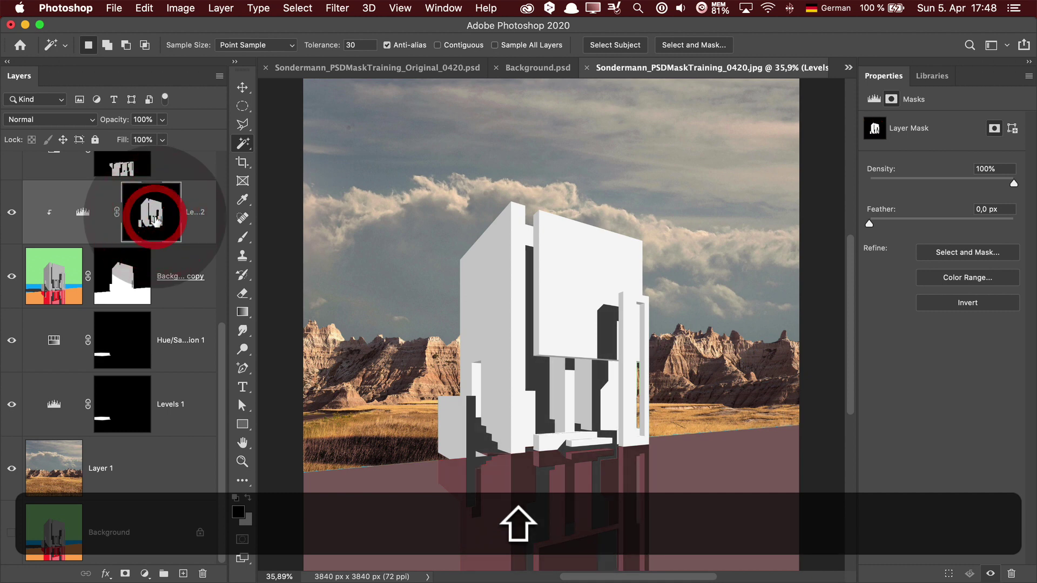